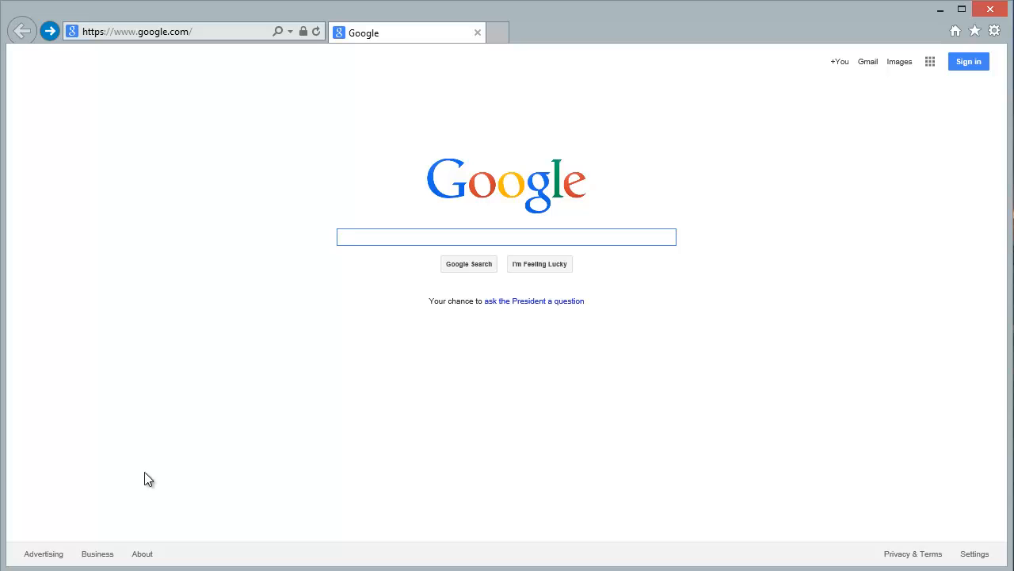
Open the SAM website at sam.cengage.com.
click(218, 34)
text(sa)
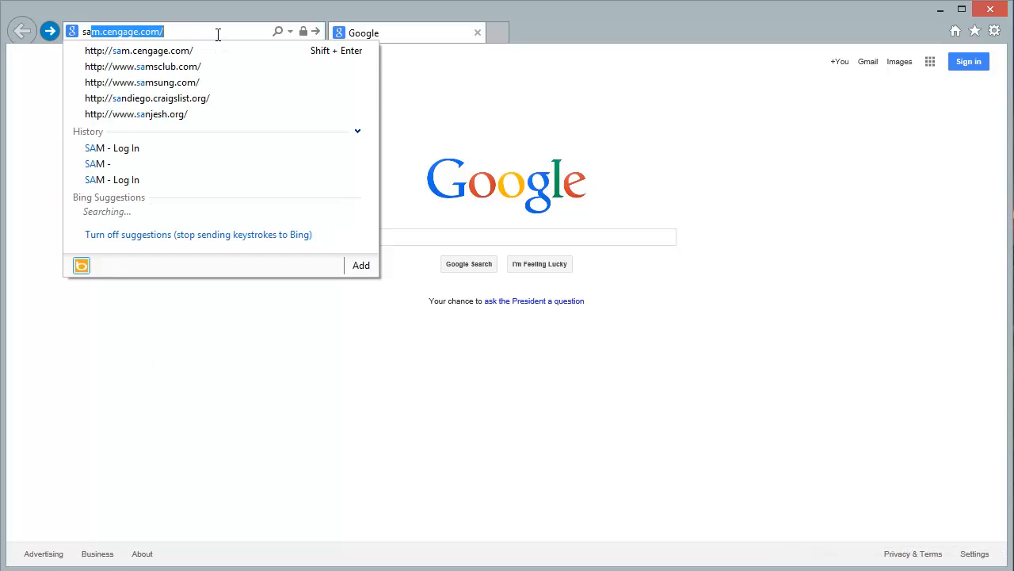
text(m)
key(Return)
Log in to SAM with the saved student account credentials.
click(695, 117)
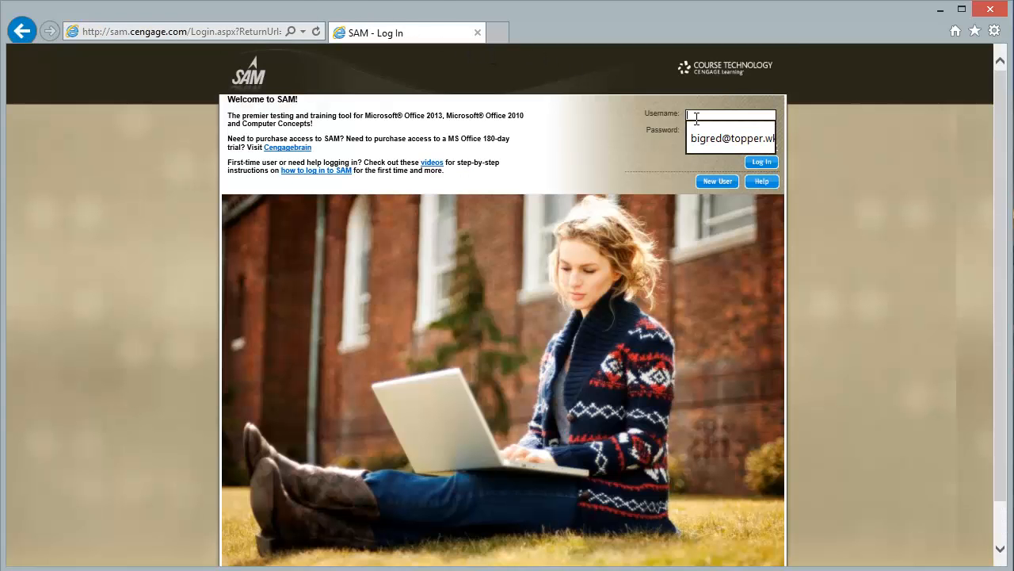
click(729, 150)
click(752, 162)
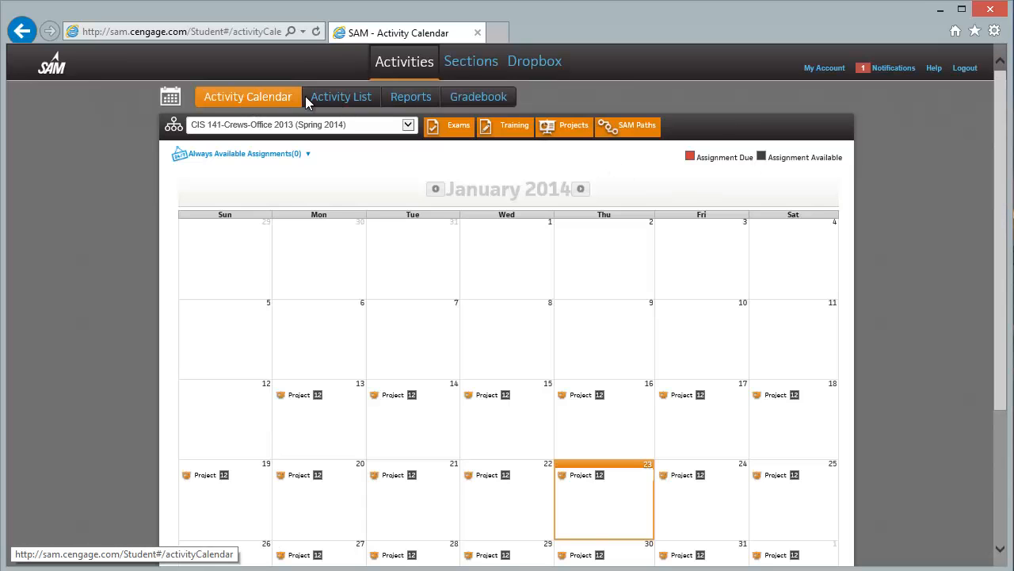
Start the Excel 3 project from the SAM activity list.
click(330, 103)
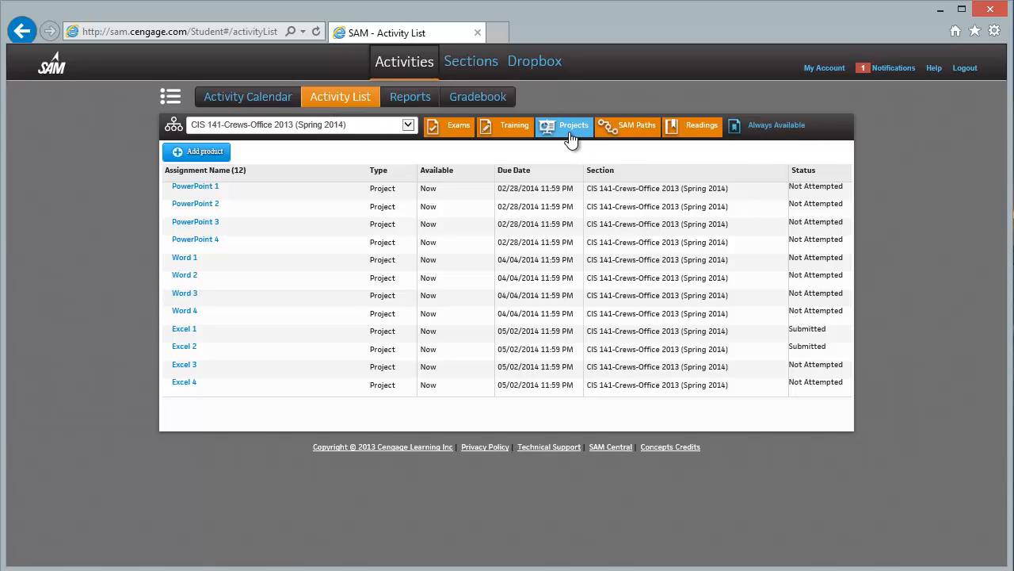
click(186, 366)
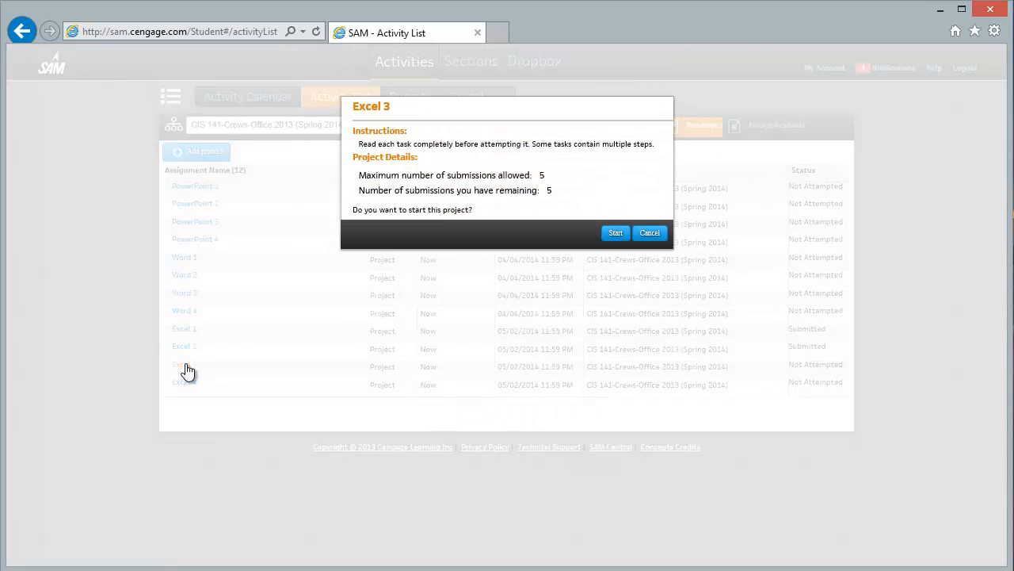
click(616, 234)
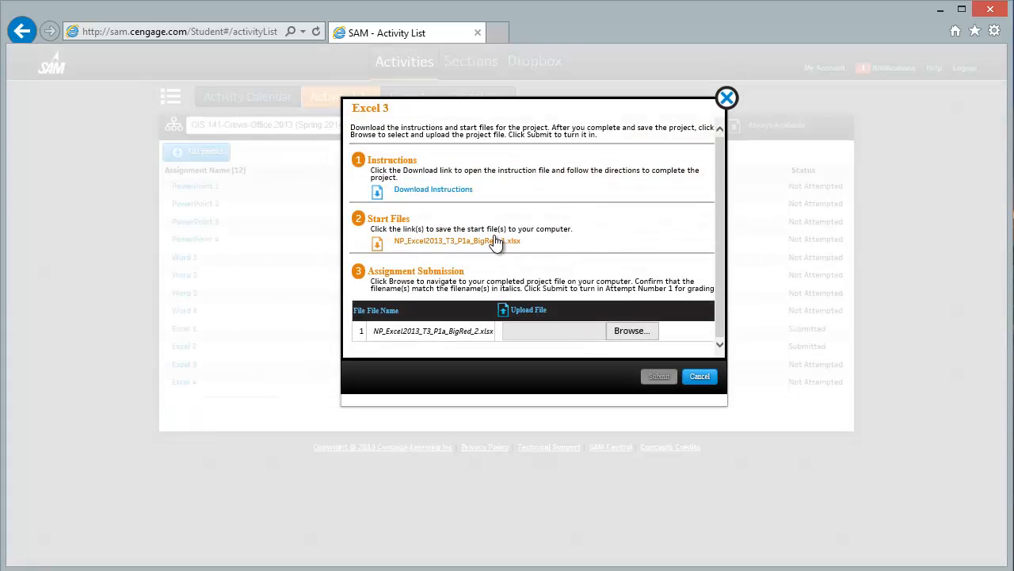
Open the Excel 3 project's instruction document in Word and enable editing.
click(435, 195)
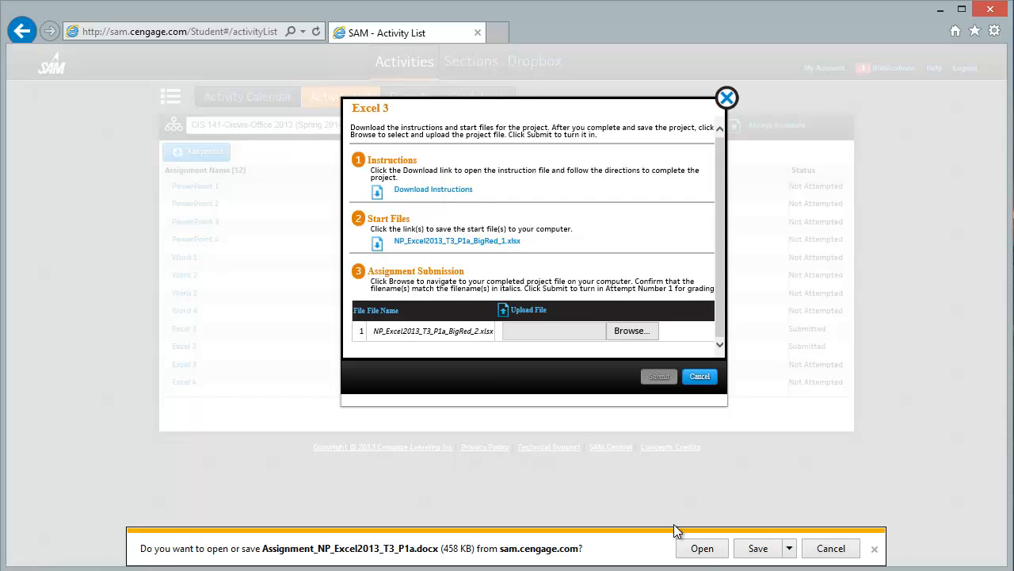
click(695, 547)
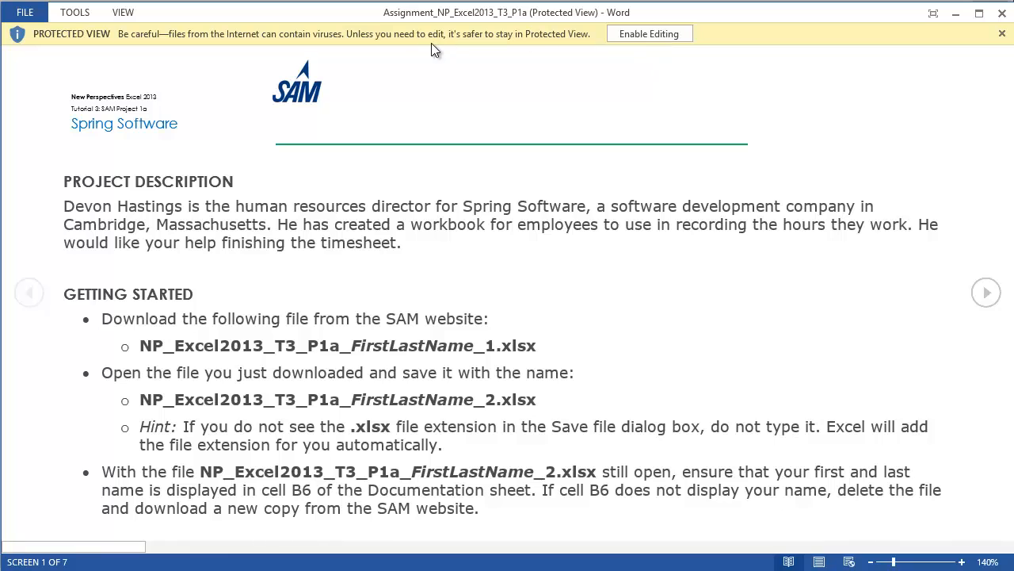
click(660, 36)
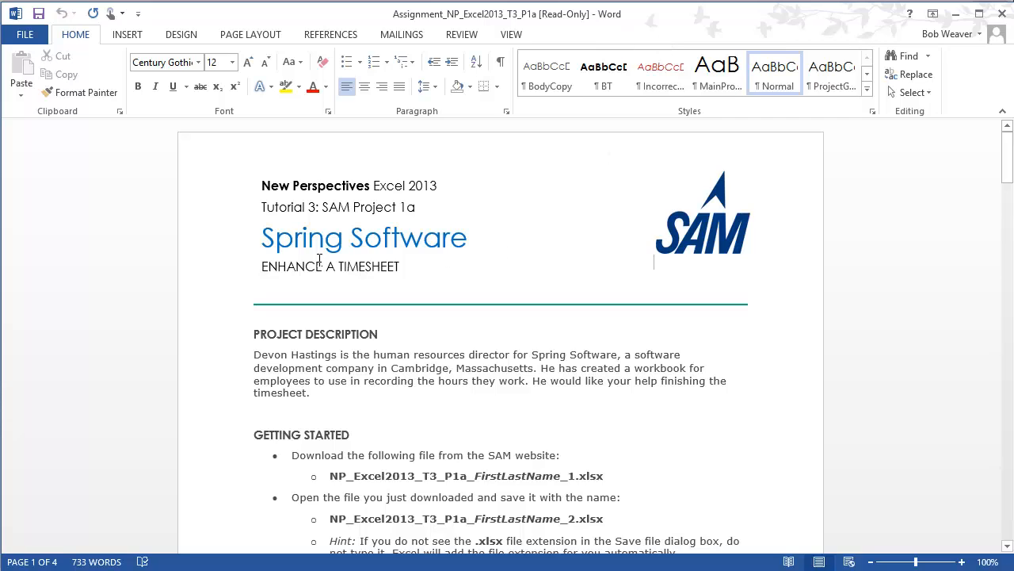
Read the assignment's title and Getting Started section, noting the start file, the required save name and the cell B6 check.
triple_click(276, 266)
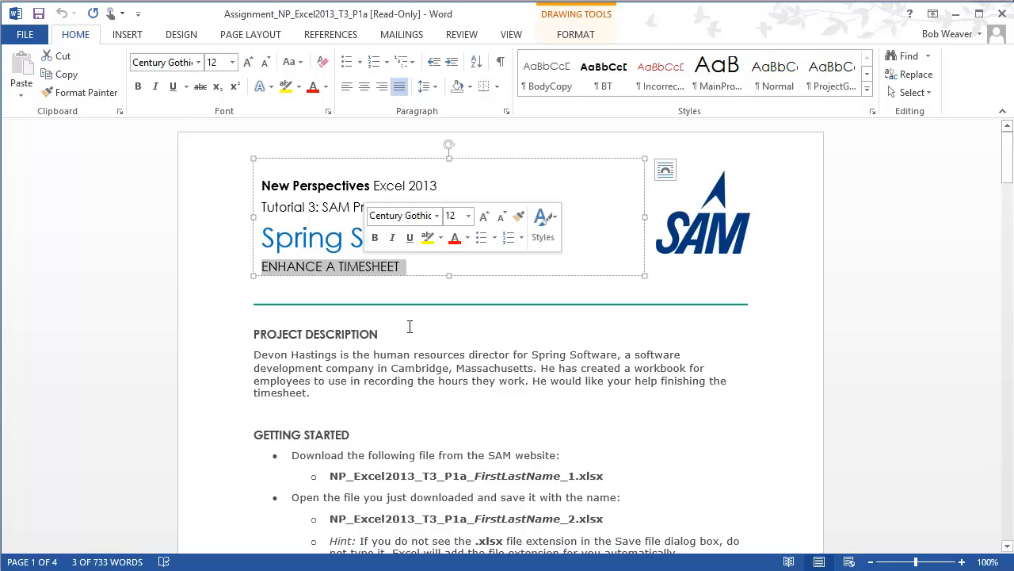
scroll(550, 419, down, 3)
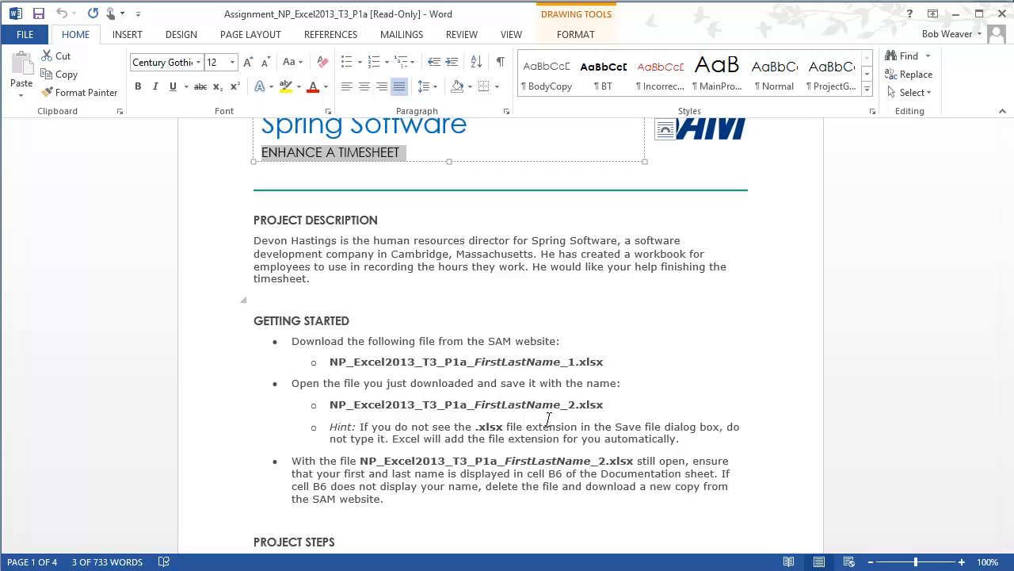
drag(332, 359, 610, 363)
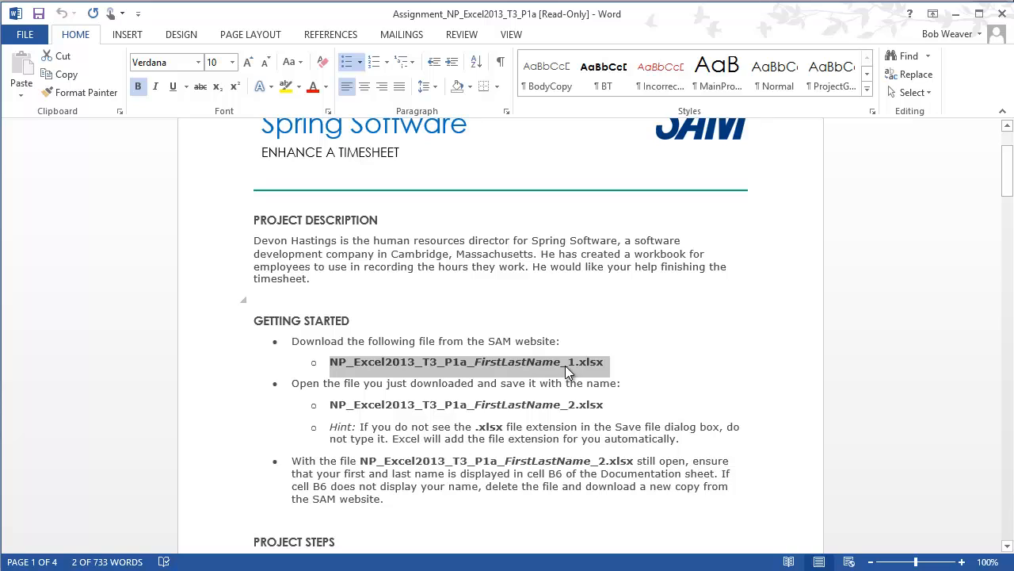
drag(355, 405, 577, 405)
click(575, 404)
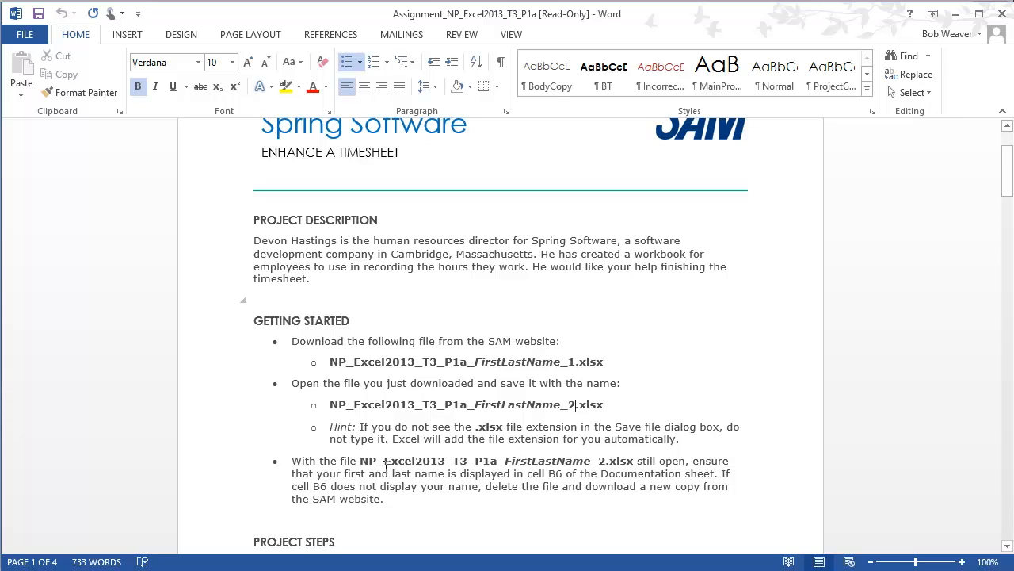
double_click(321, 486)
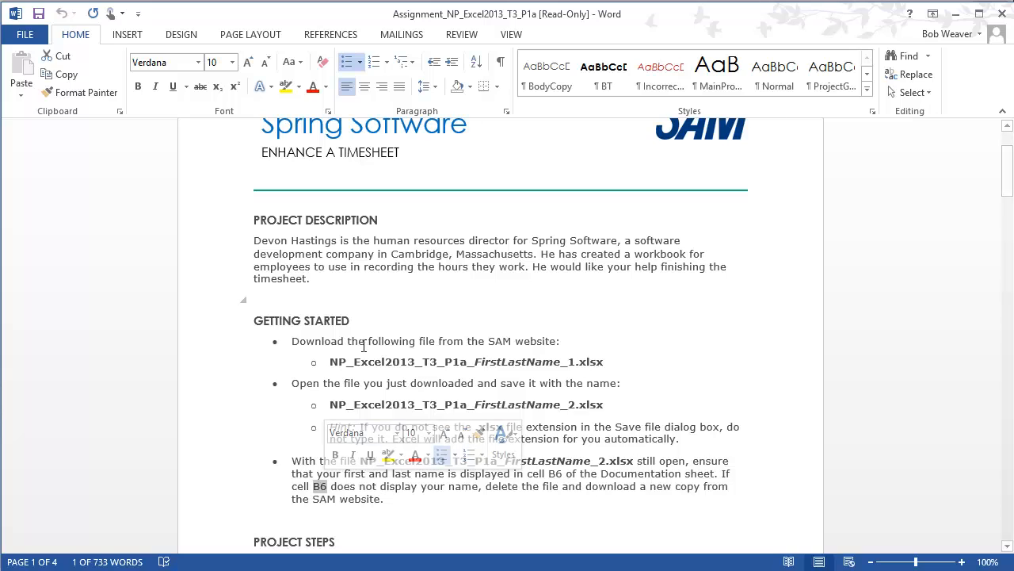
scroll(396, 428, down, 2)
scroll(402, 423, down, 1)
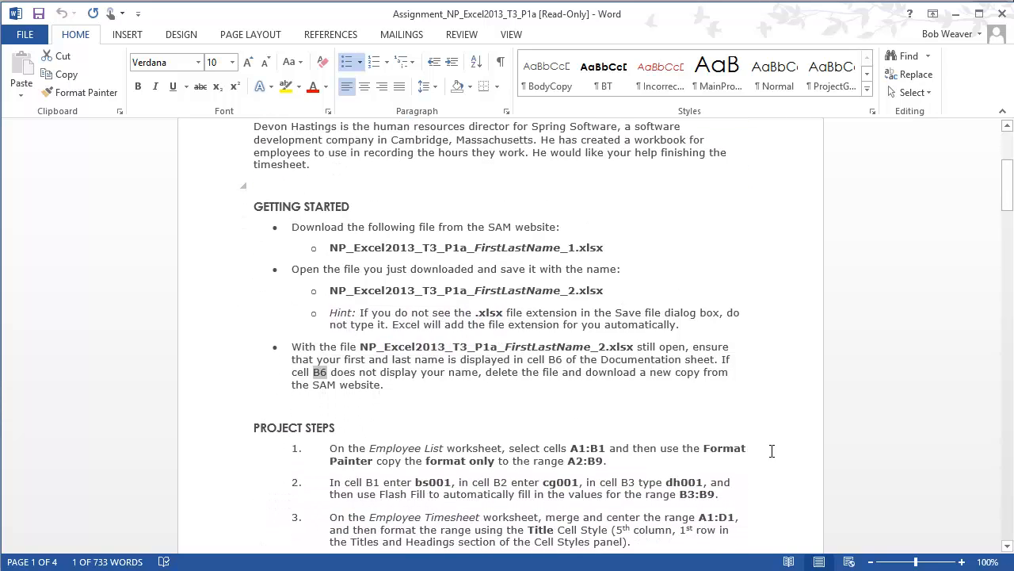
Return to SAM in the browser, open the start file NP_Excel2013_T3_P1a_BigRed_1.xlsx in Excel, and enable editing in a maximized window.
key(alt+Tab)
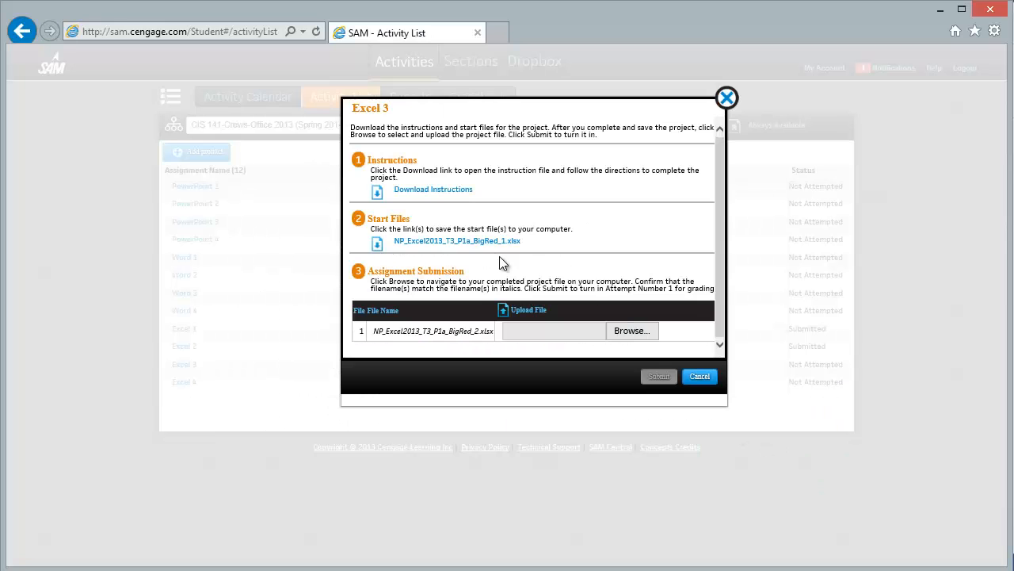
click(480, 241)
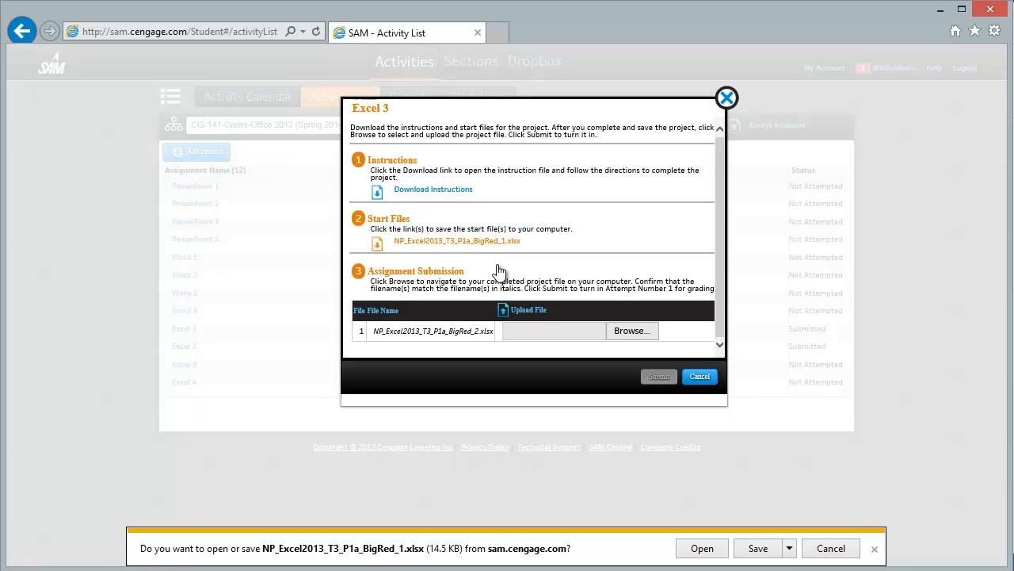
click(702, 548)
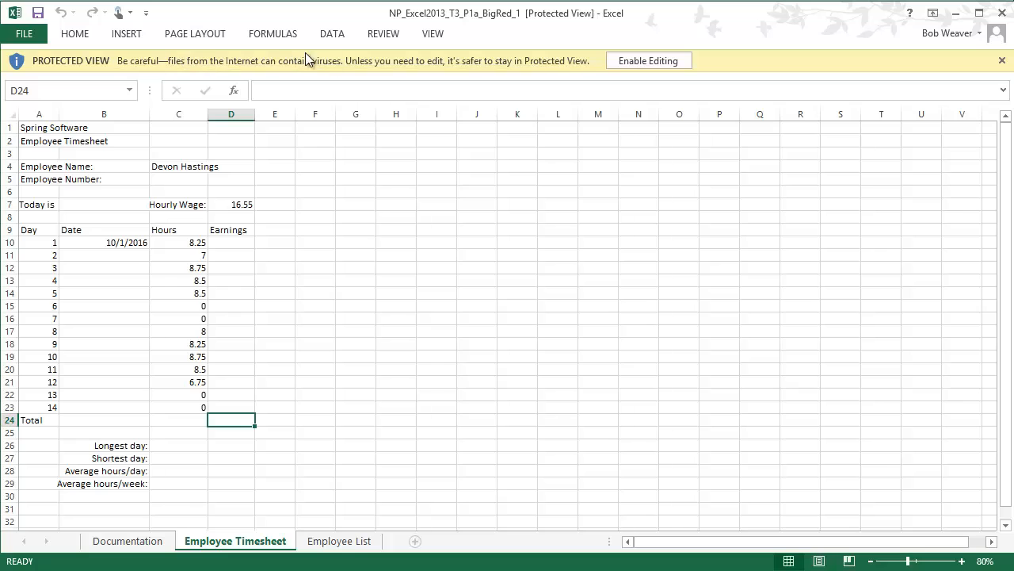
click(649, 62)
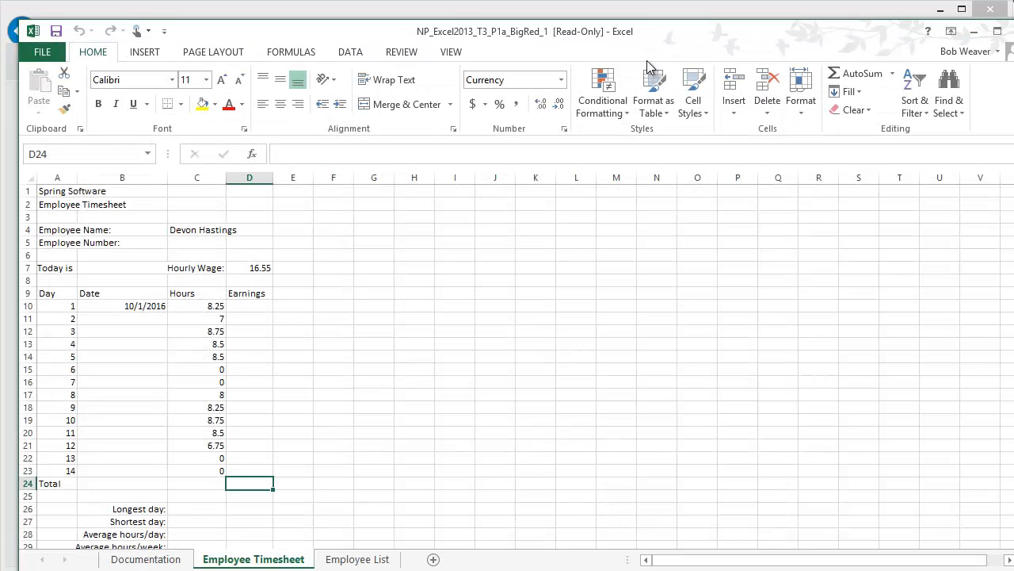
double_click(295, 35)
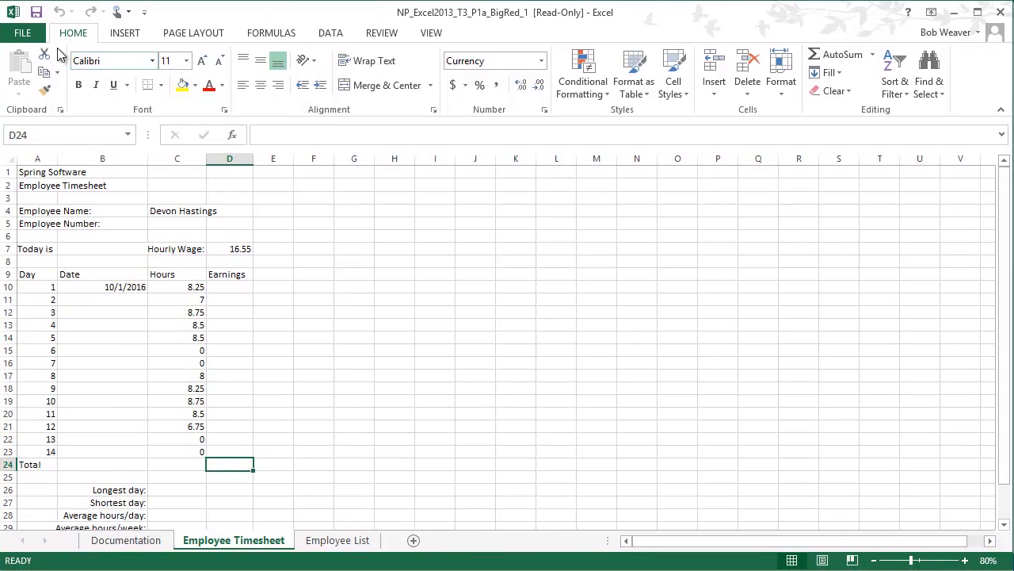
Save the workbook to the Desktop as NP_Excel2013_T3_P1a_BigRed_2.
click(25, 34)
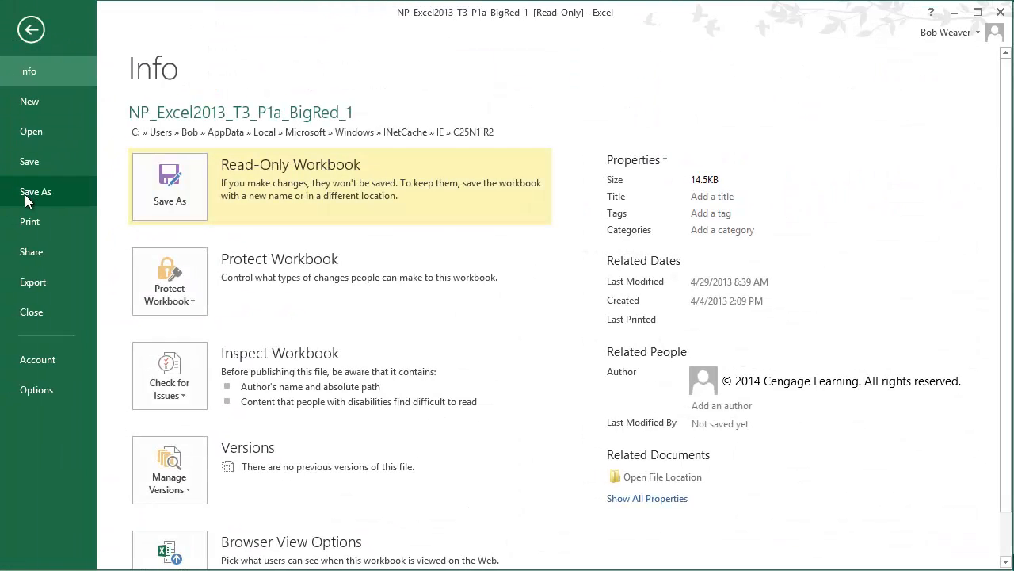
click(24, 194)
click(181, 179)
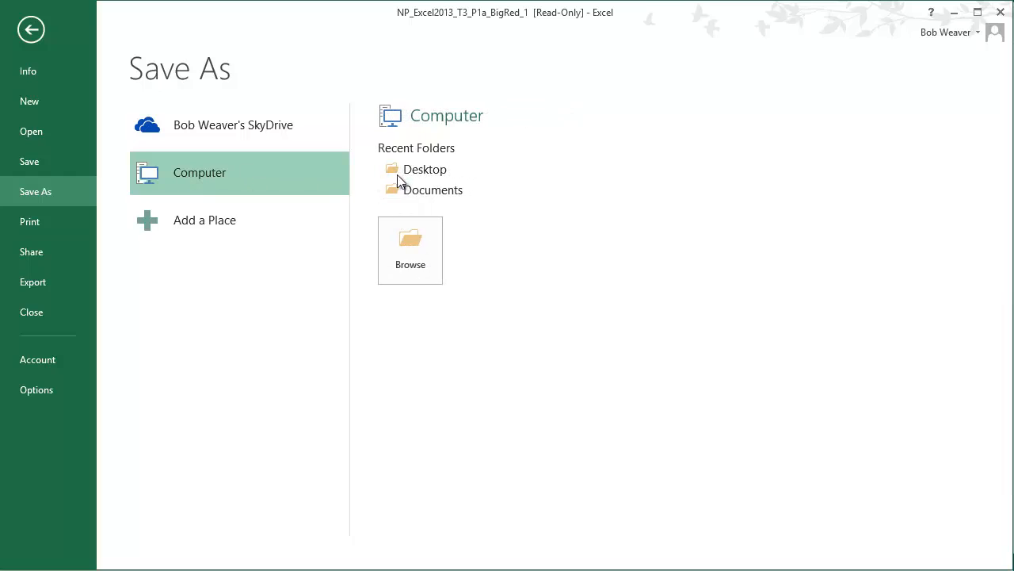
click(416, 174)
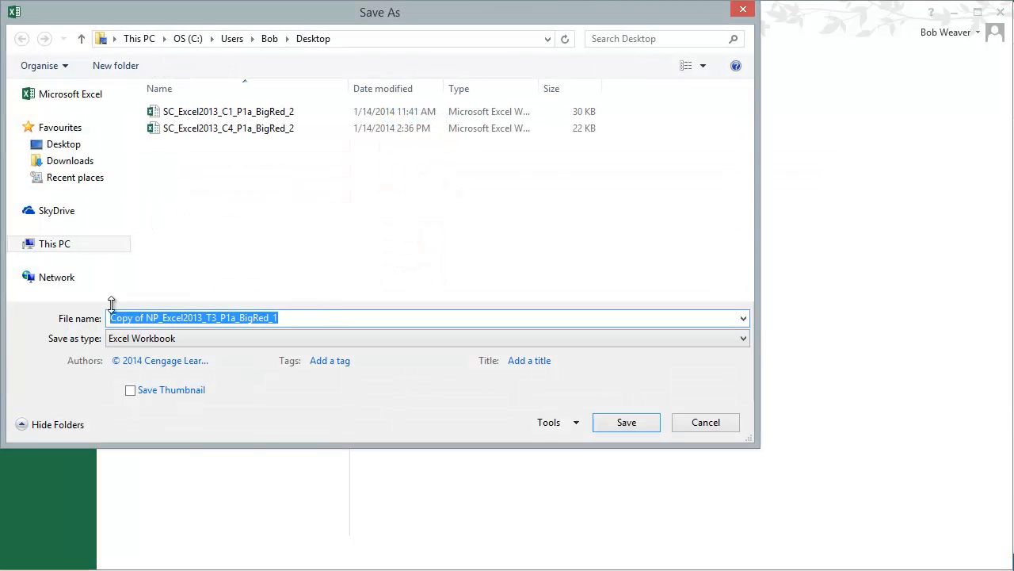
click(284, 320)
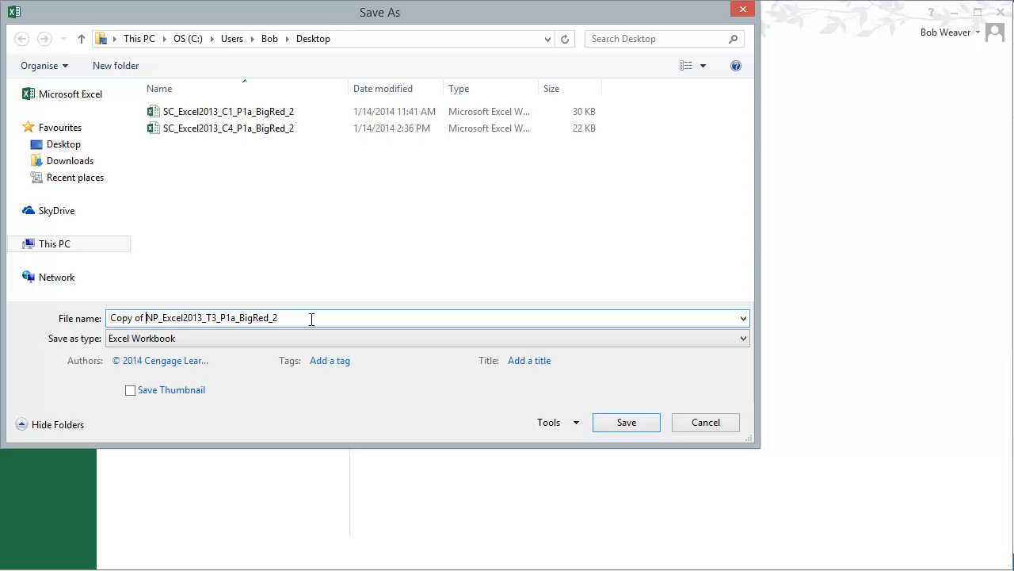
key(ctrl+shift+Left)
key(ctrl+shift+Left)
key(Delete)
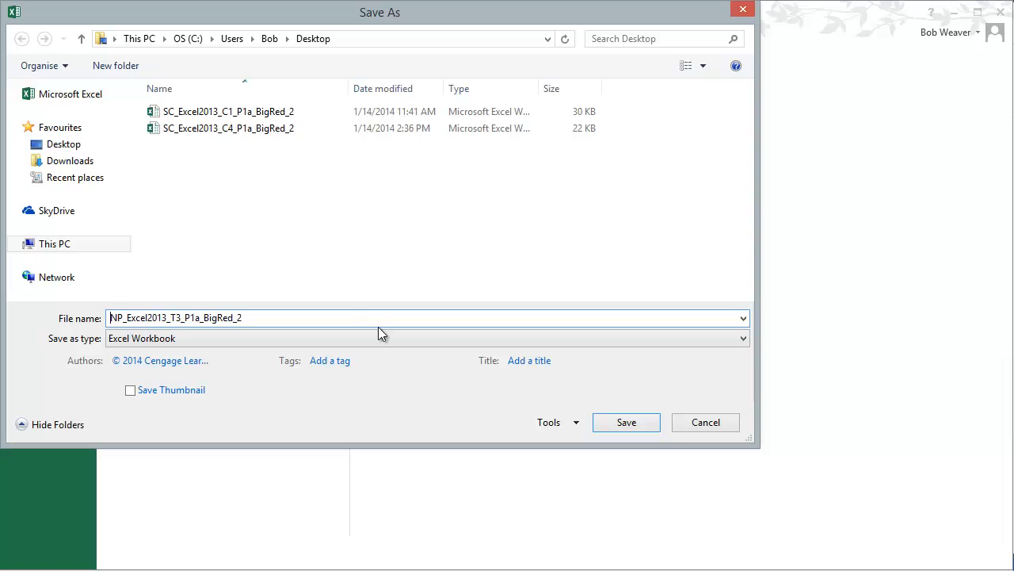
click(626, 425)
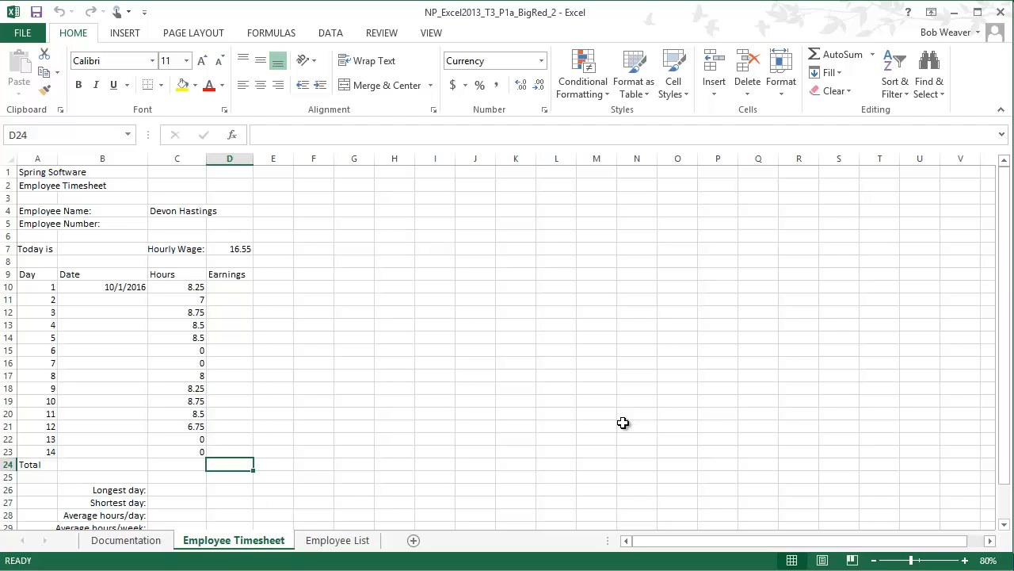
Switch to SAM in the browser, close the Excel 3 project window and start the project again.
key(alt+Tab)
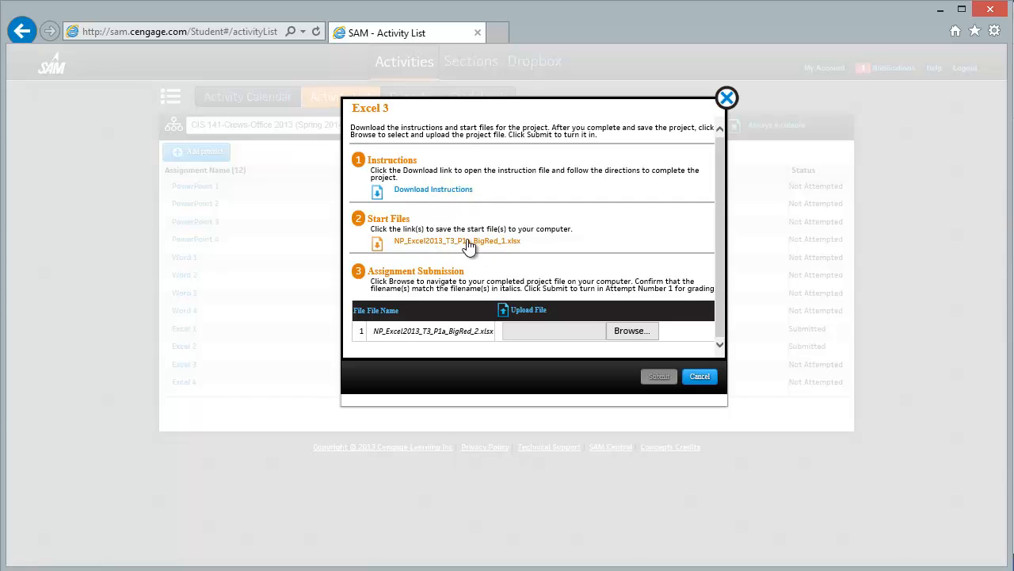
click(726, 97)
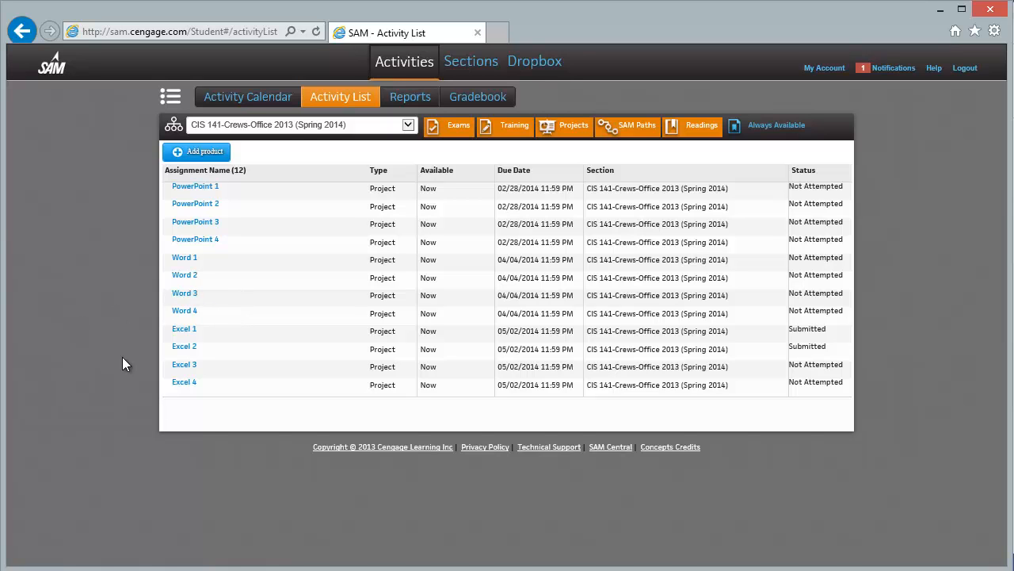
click(182, 366)
click(611, 232)
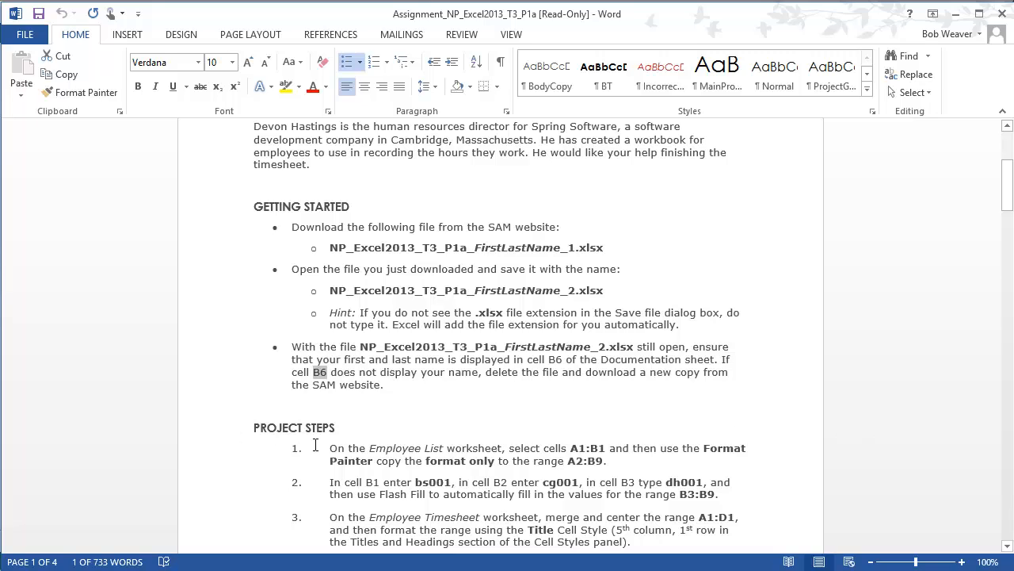
Read project step 1 in the Word instructions and open the Employee List worksheet in Excel.
drag(331, 449, 624, 458)
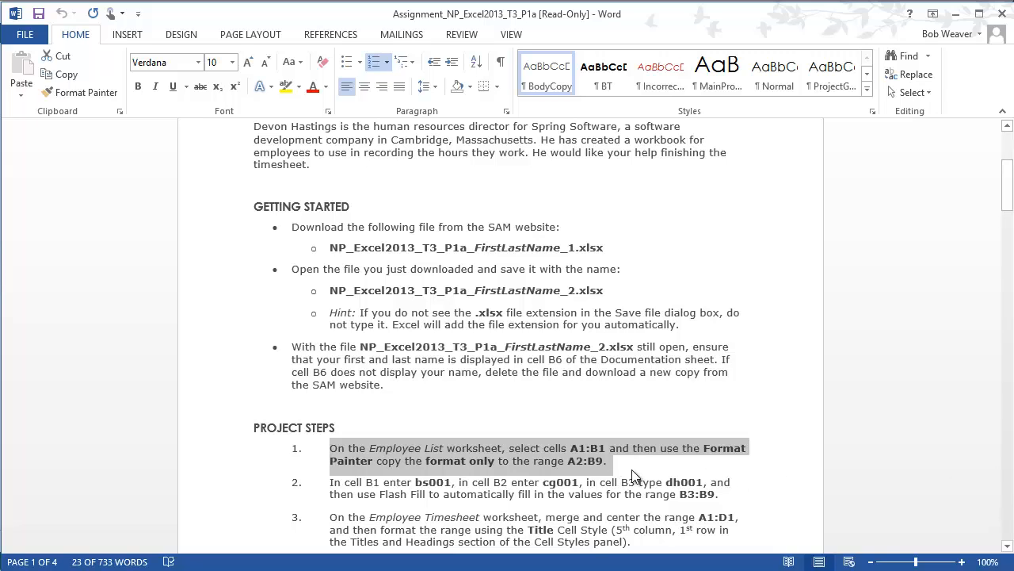
key(alt+Tab)
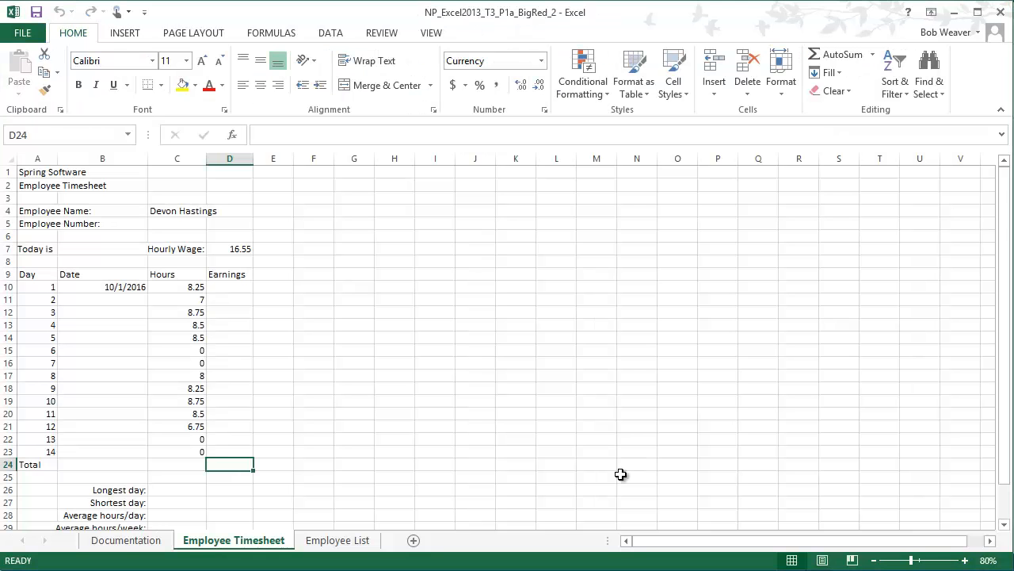
click(353, 542)
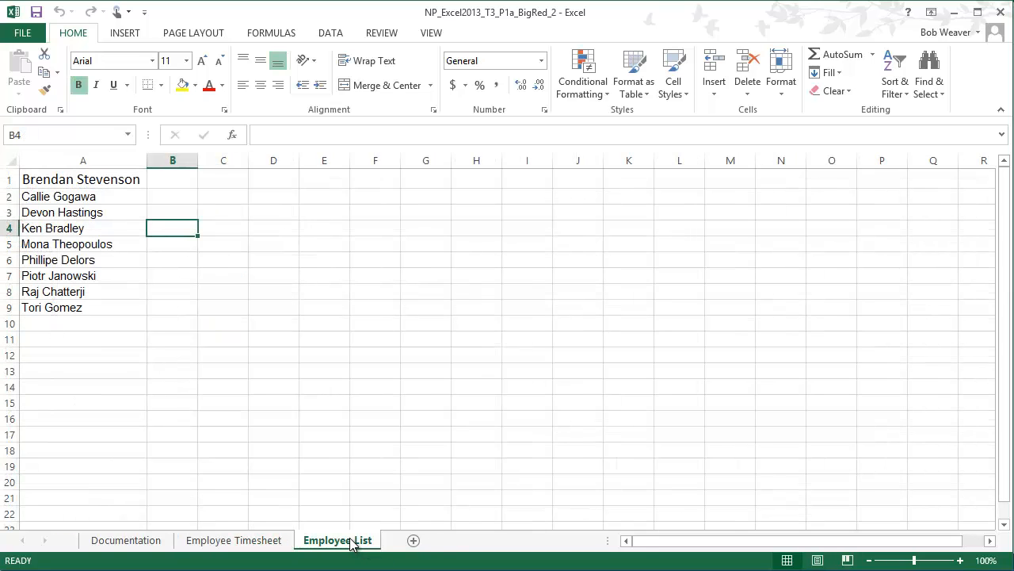
On the Employee List worksheet, copy only the format of A1:B1 to the range A2:B9 with Format Painter.
key(alt+Tab)
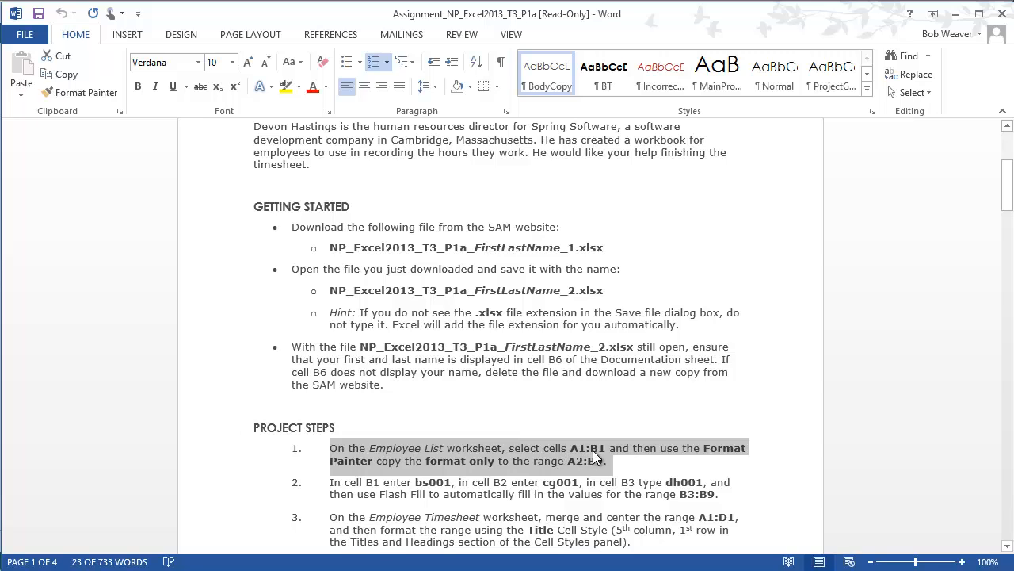
key(alt+Tab)
click(55, 178)
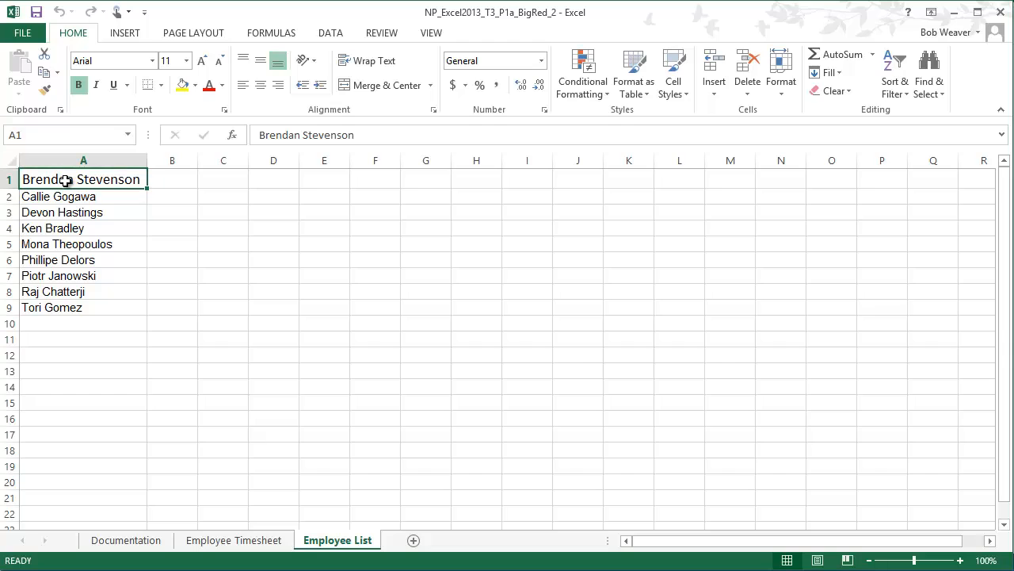
drag(65, 180, 154, 176)
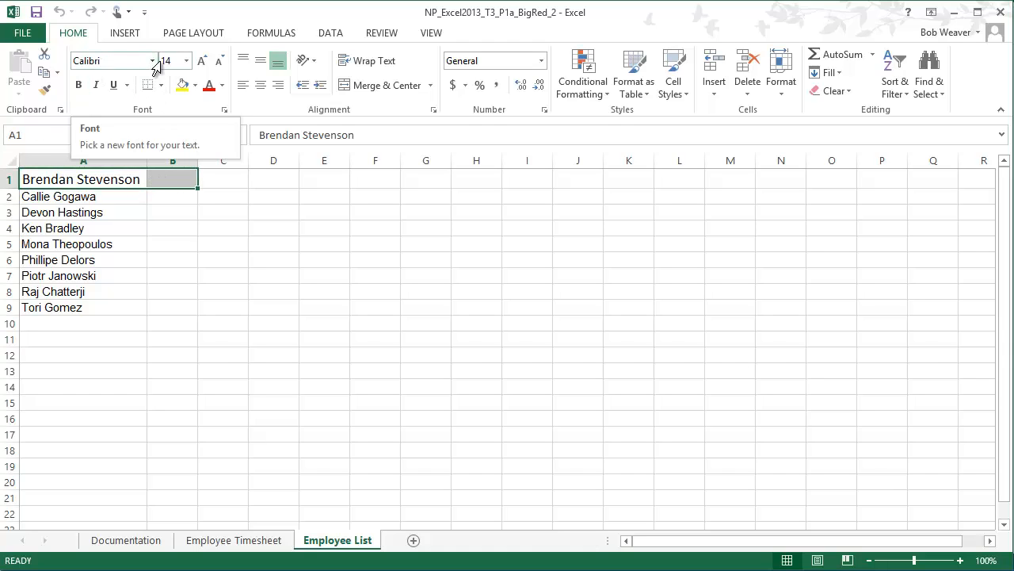
click(93, 200)
drag(93, 200, 162, 305)
drag(83, 178, 161, 176)
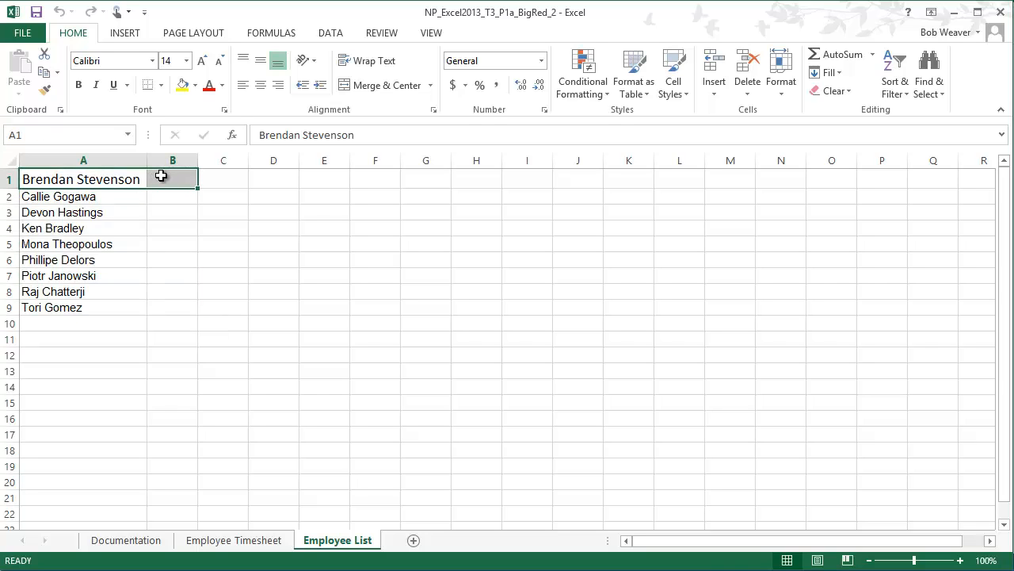
click(46, 98)
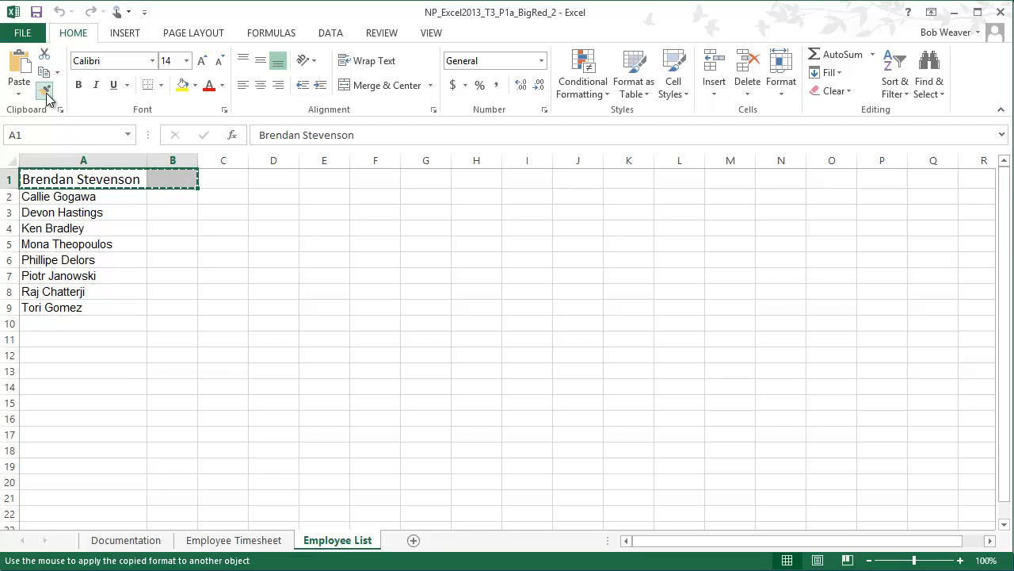
mouse_move(74, 198)
mouse_down()
mouse_move(165, 213)
mouse_move(176, 307)
mouse_up()
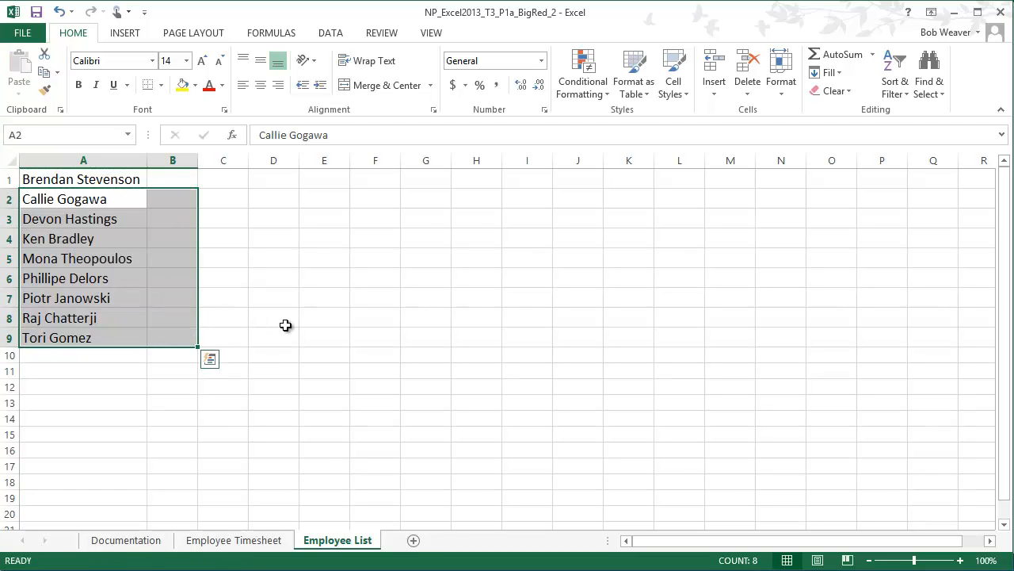
click(106, 221)
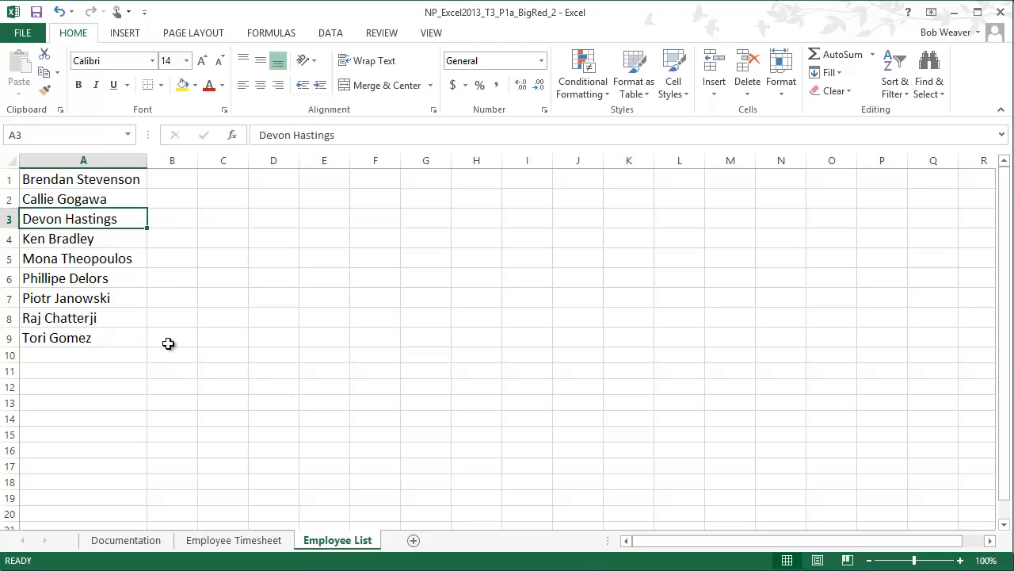
Following project step 2 in the Word instructions, enter bs001 in cell B1 and cg001 in cell B2.
key(alt+Tab)
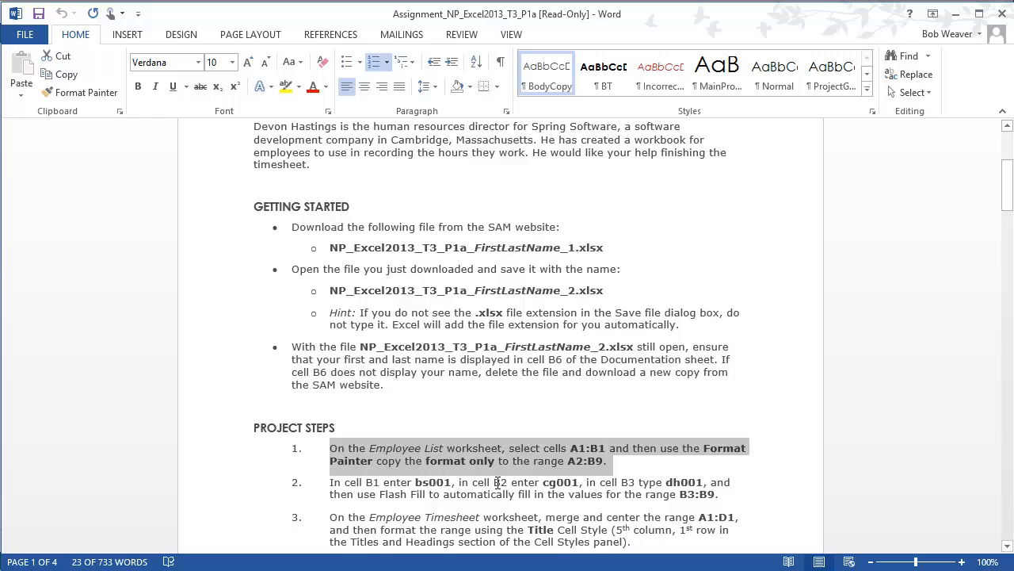
key(alt+Tab)
click(173, 182)
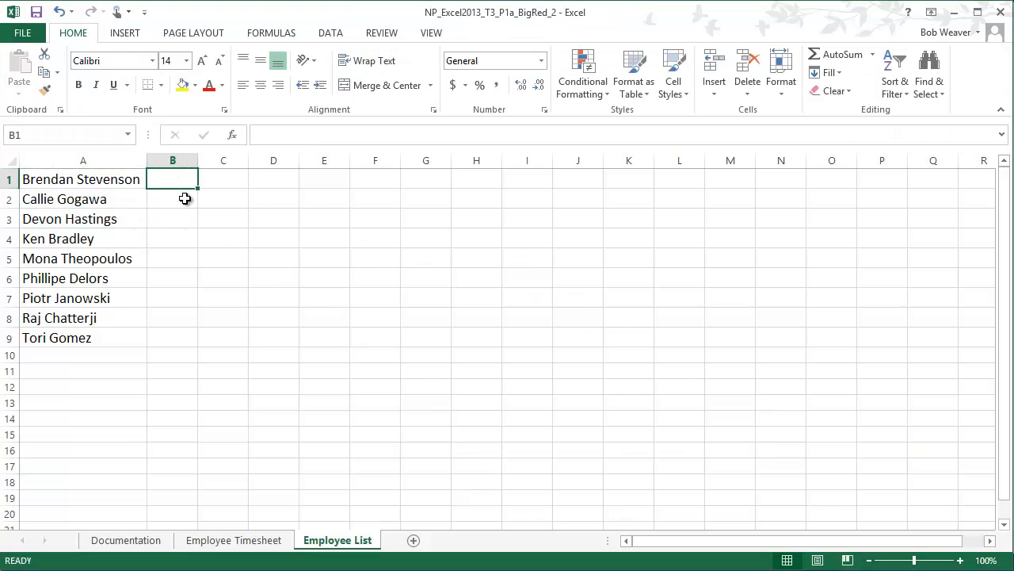
text(bs)
text(001)
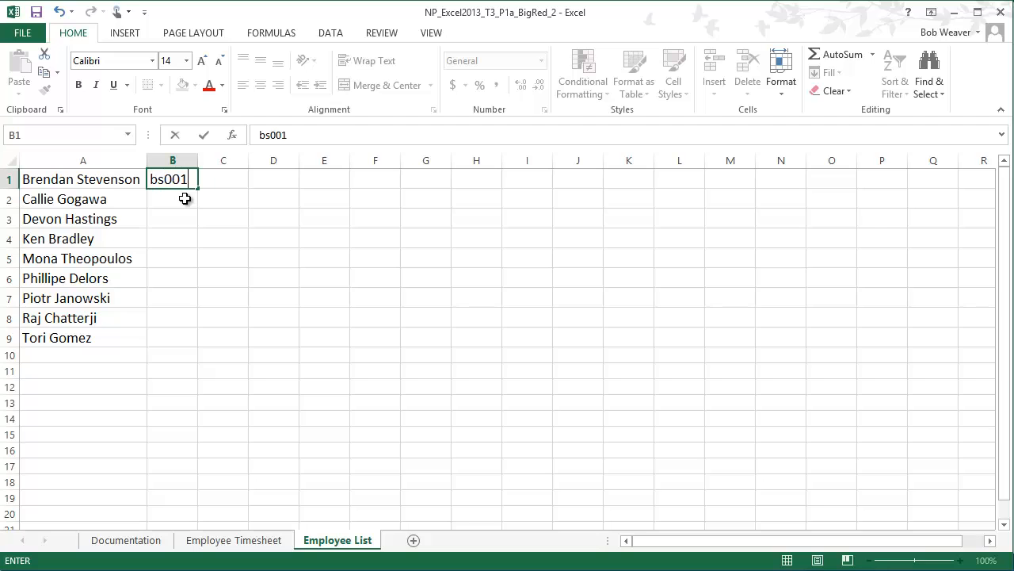
key(alt+Tab)
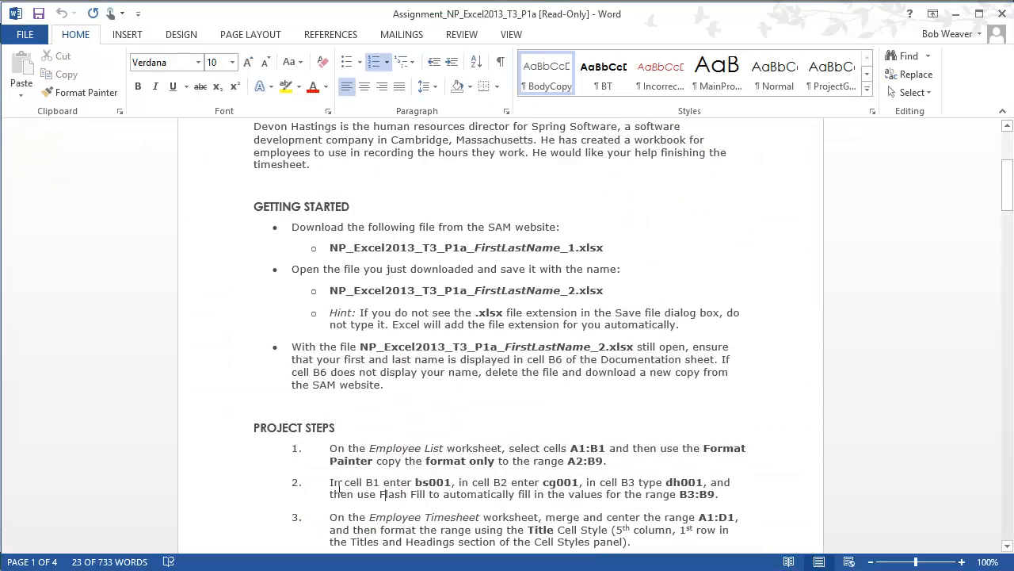
drag(331, 485, 717, 495)
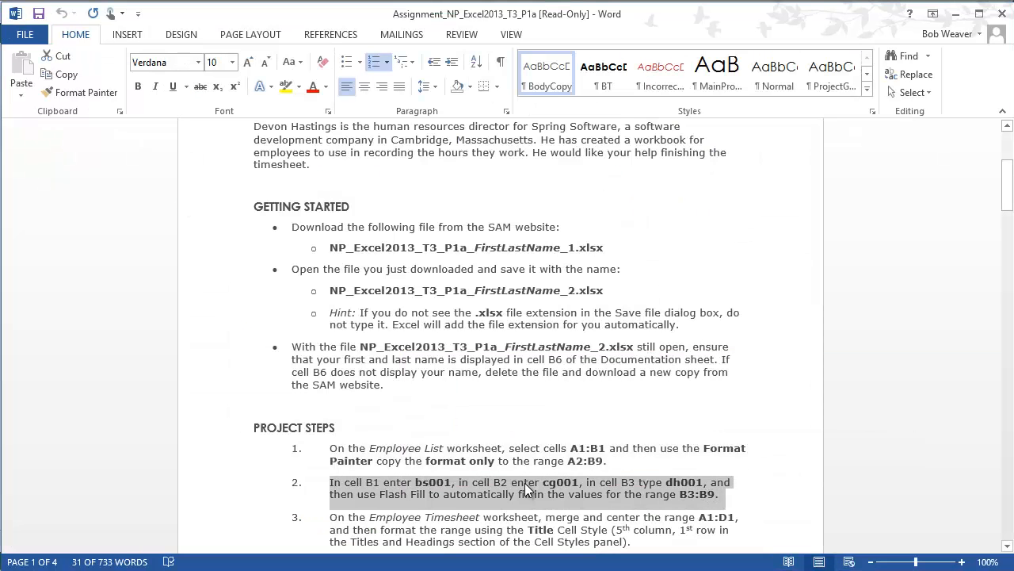
key(alt+Tab)
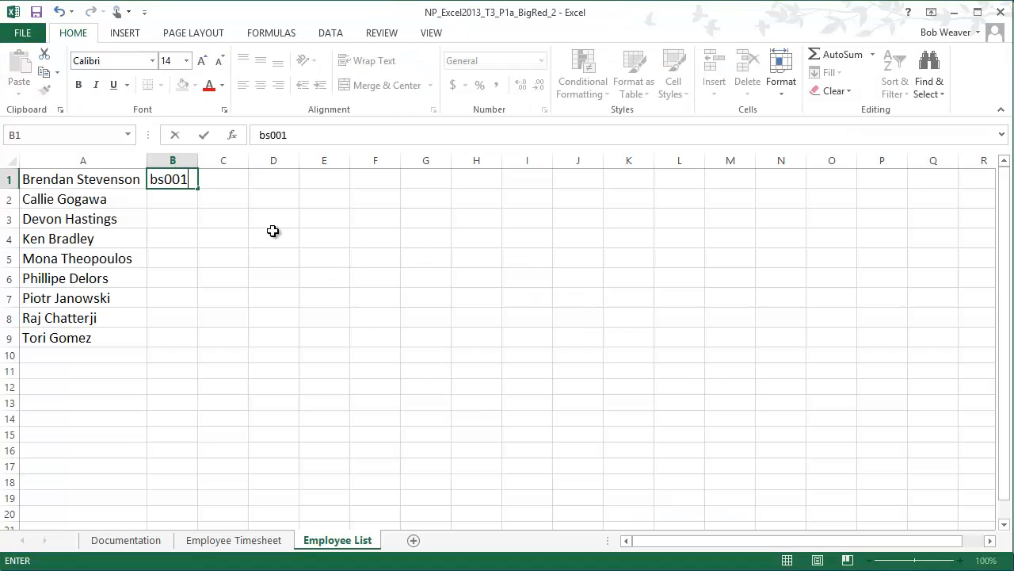
click(165, 200)
text(cg001)
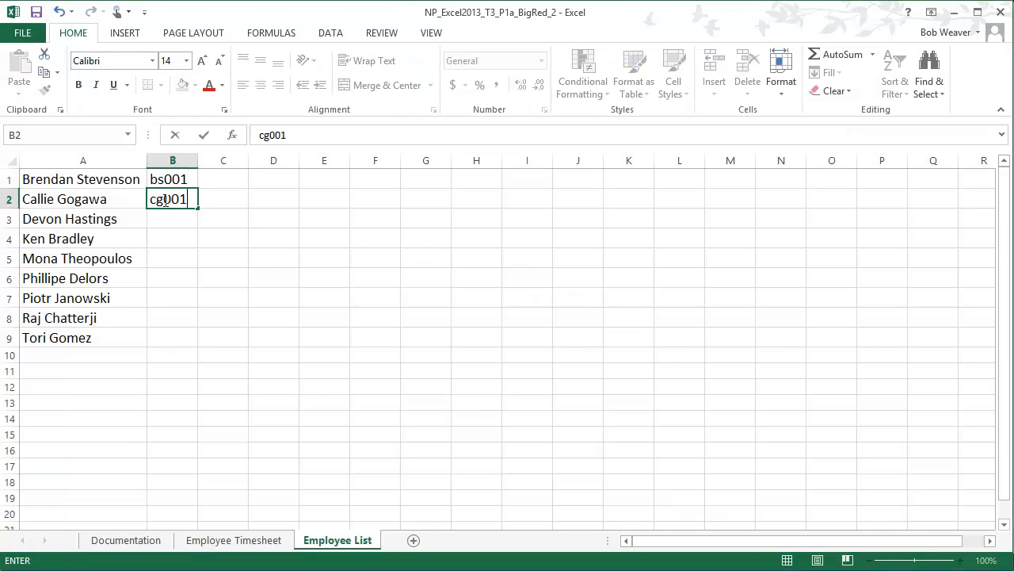
Check project step 2 in the Word instructions and enter dh001 in cell B3 of the Employee List worksheet.
key(alt+Tab)
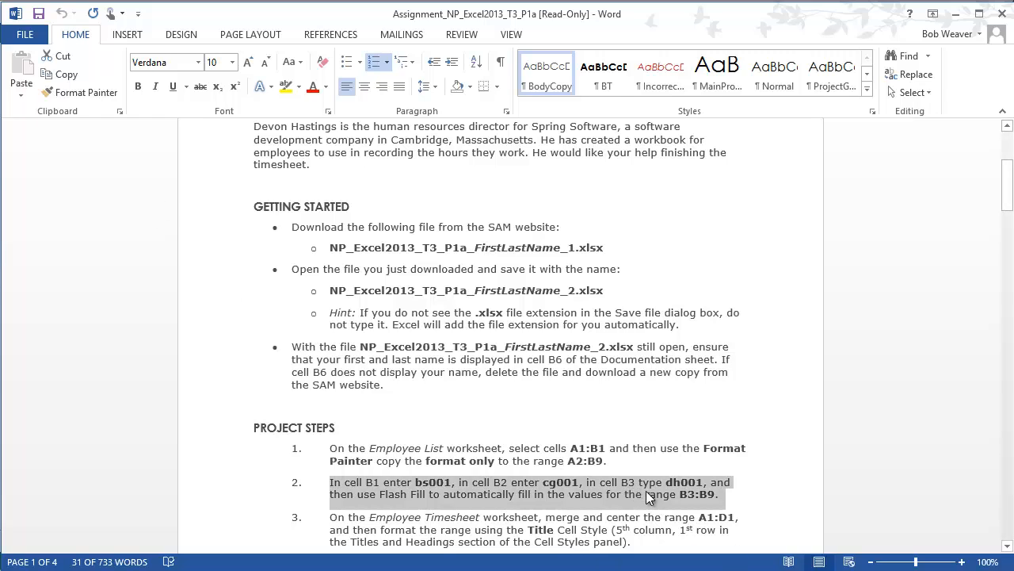
key(alt+Tab)
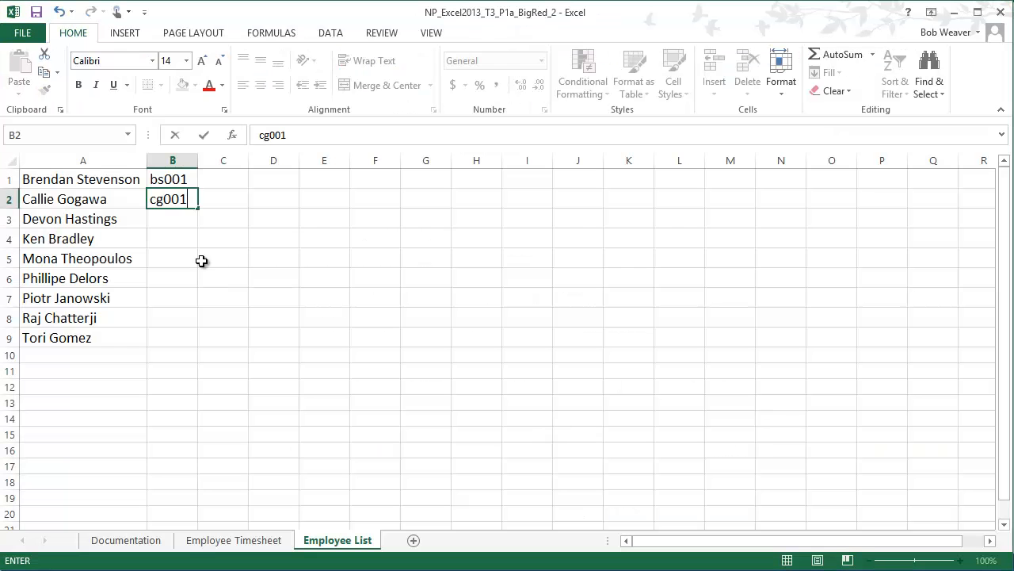
click(165, 221)
text(dh001)
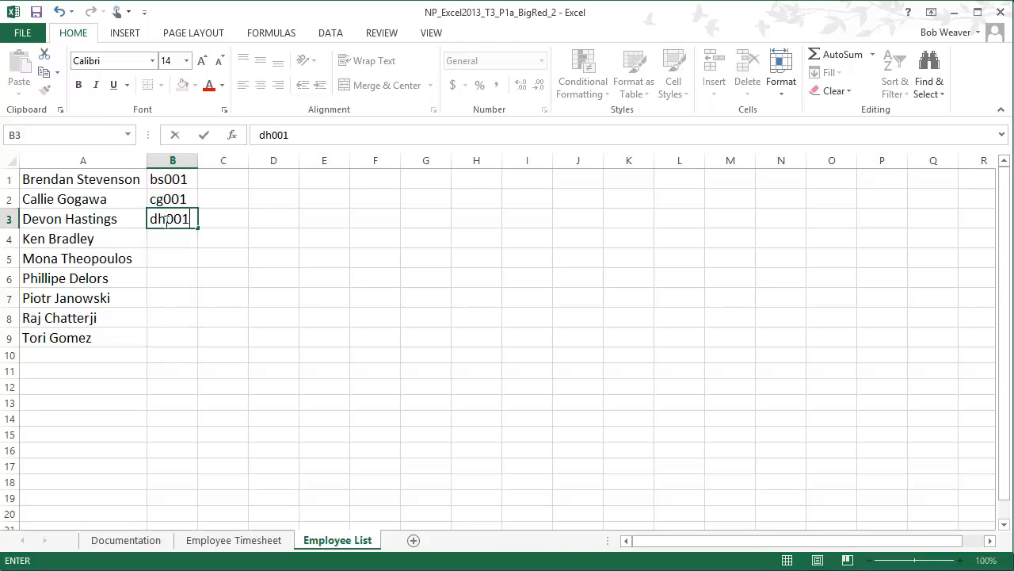
Re-enter dh001 in cell B3 and accept the automatic Flash Fill suggestions for B4:B9.
key(BackSpace)
key(BackSpace)
key(BackSpace)
key(BackSpace)
key(BackSpace)
text(dh)
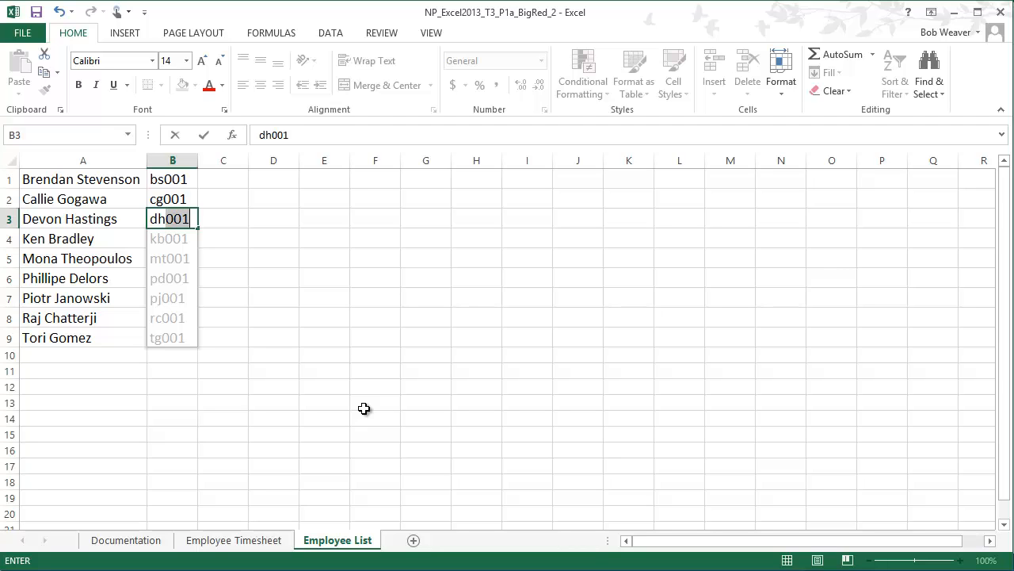
key(Return)
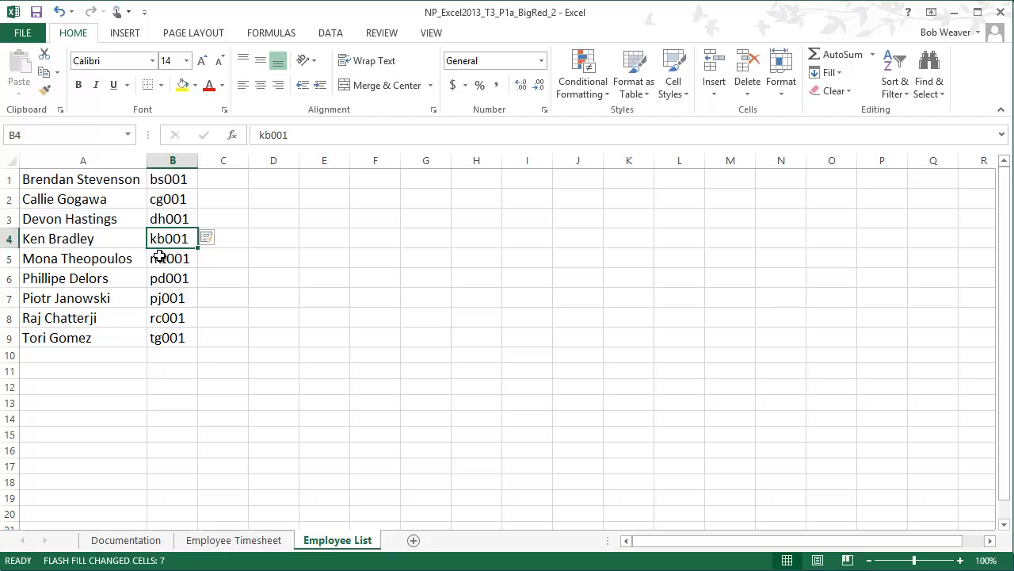
Clear the automatically filled codes from the range B4:B9.
drag(173, 240, 179, 344)
key(Delete)
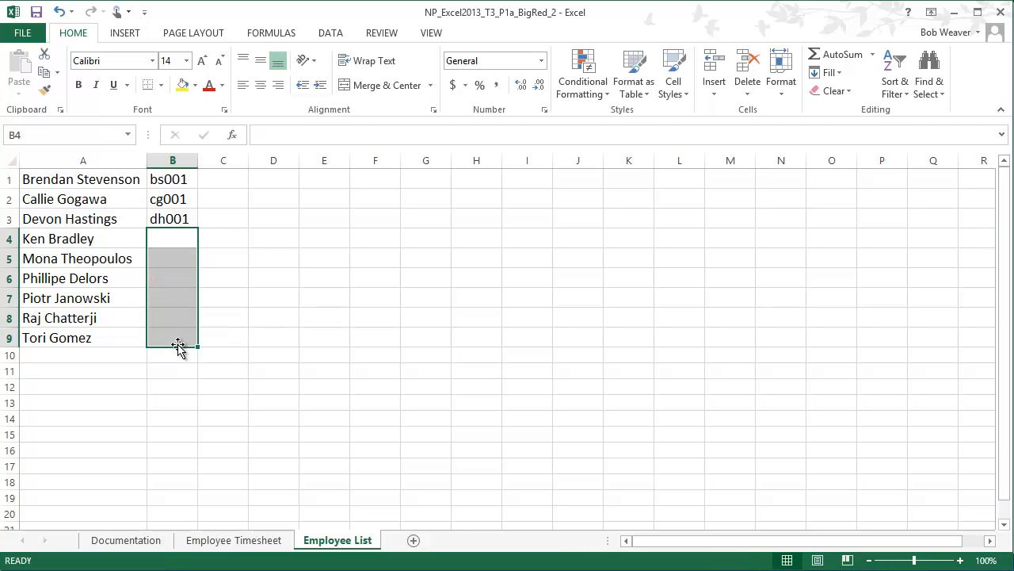
click(426, 290)
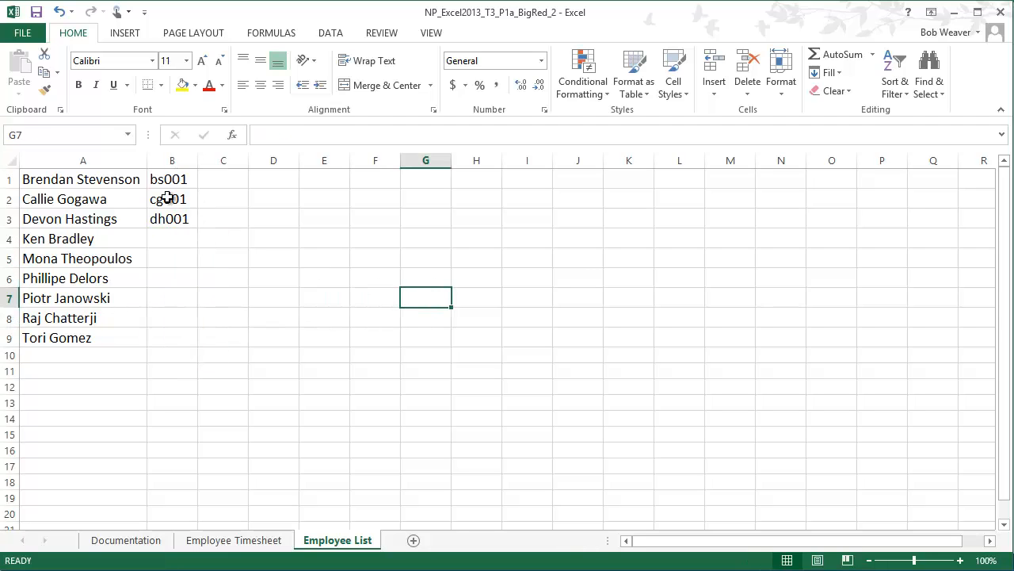
Run the Flash Fill command on the range B1:B9 to fill in the remaining employee codes.
drag(169, 181, 176, 337)
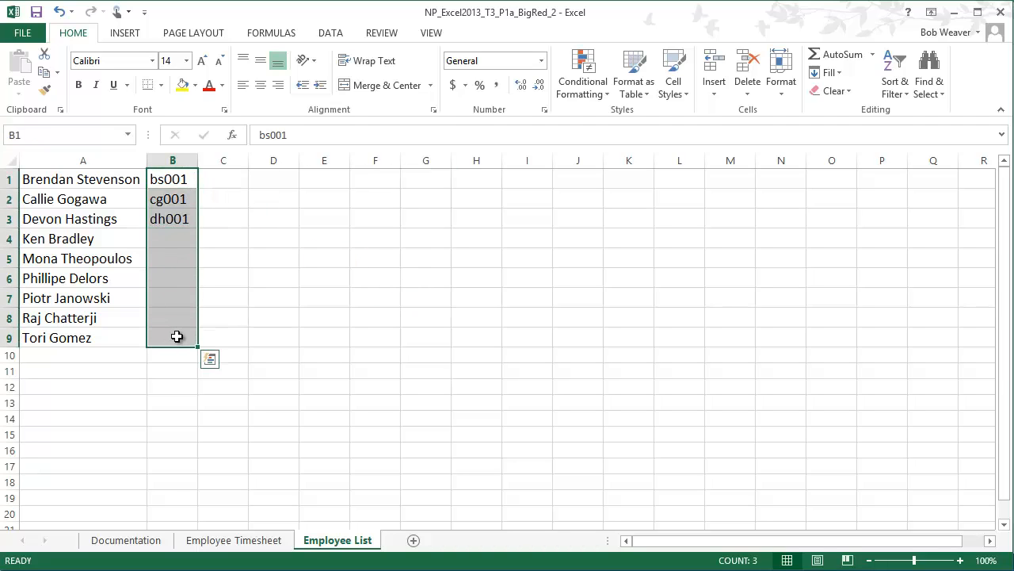
click(333, 36)
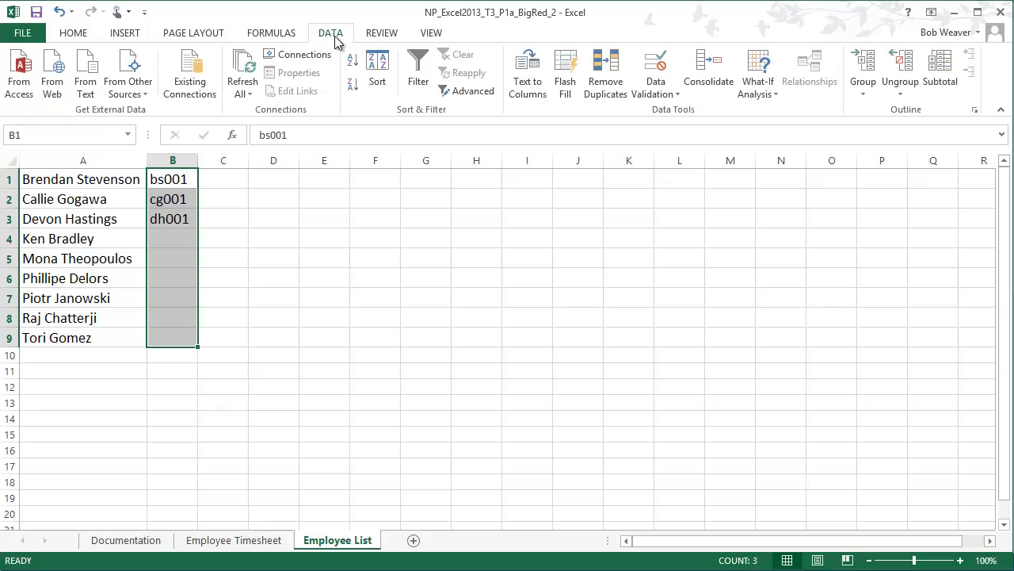
click(570, 91)
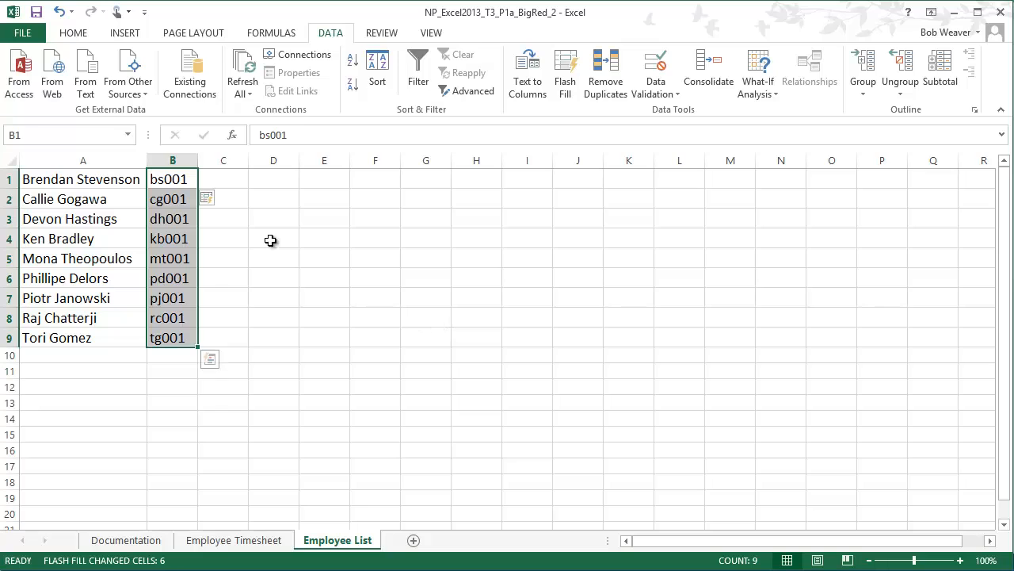
click(74, 35)
click(324, 338)
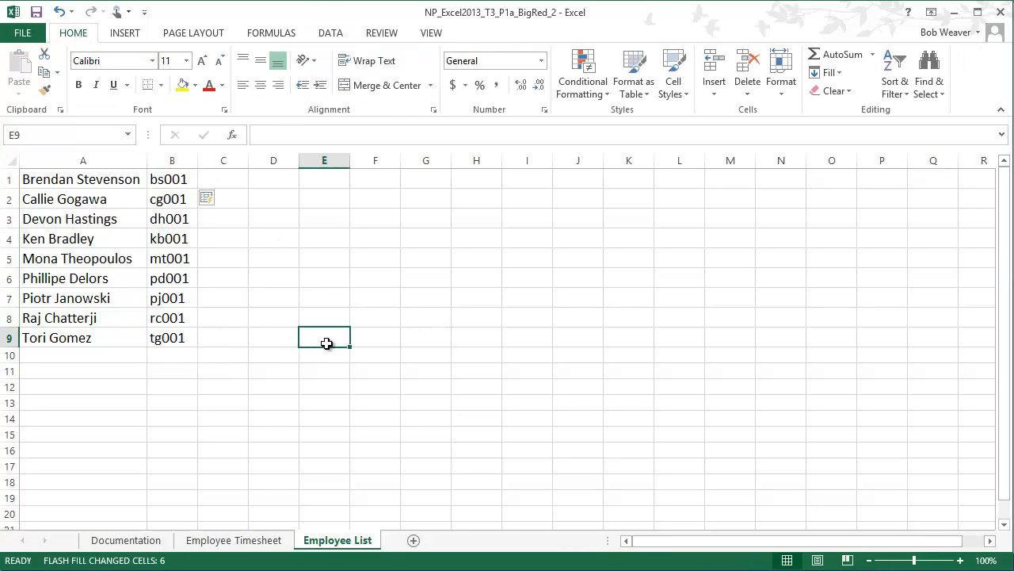
Following project step 3 in Word, merge and center A1:D1 on the Employee Timesheet worksheet and apply the Title cell style.
key(alt+Tab)
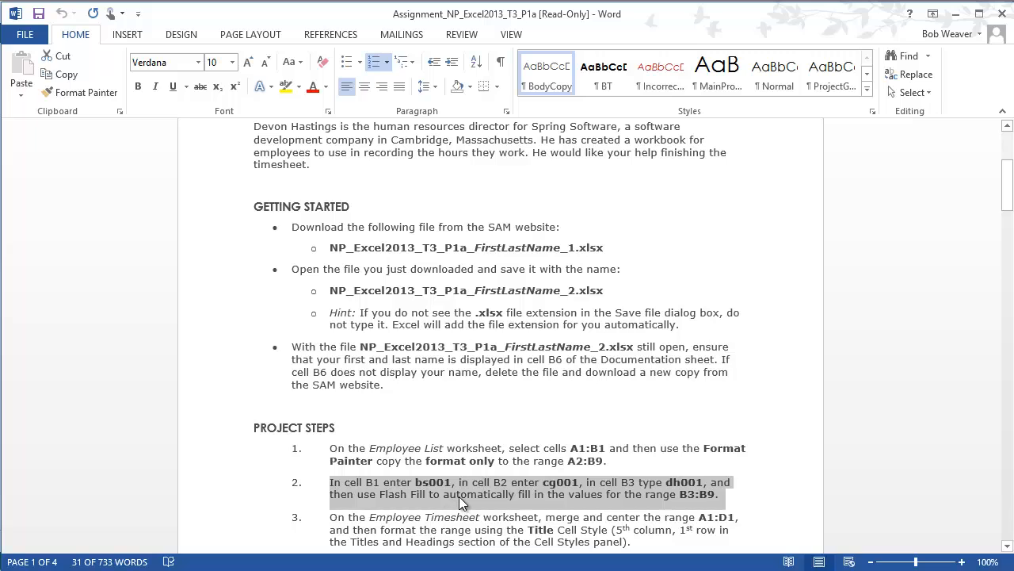
scroll(458, 496, down, 1)
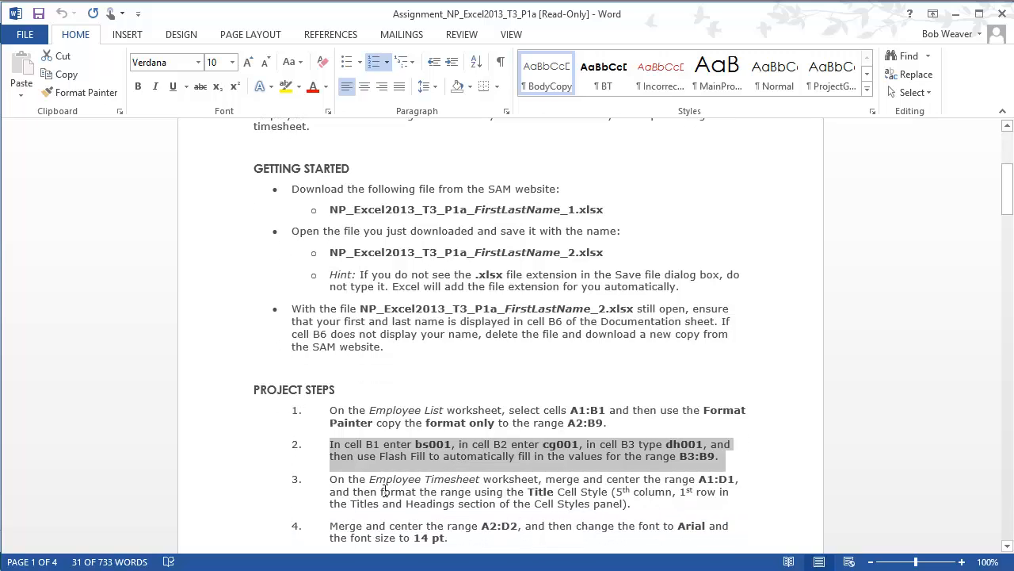
drag(333, 484, 666, 523)
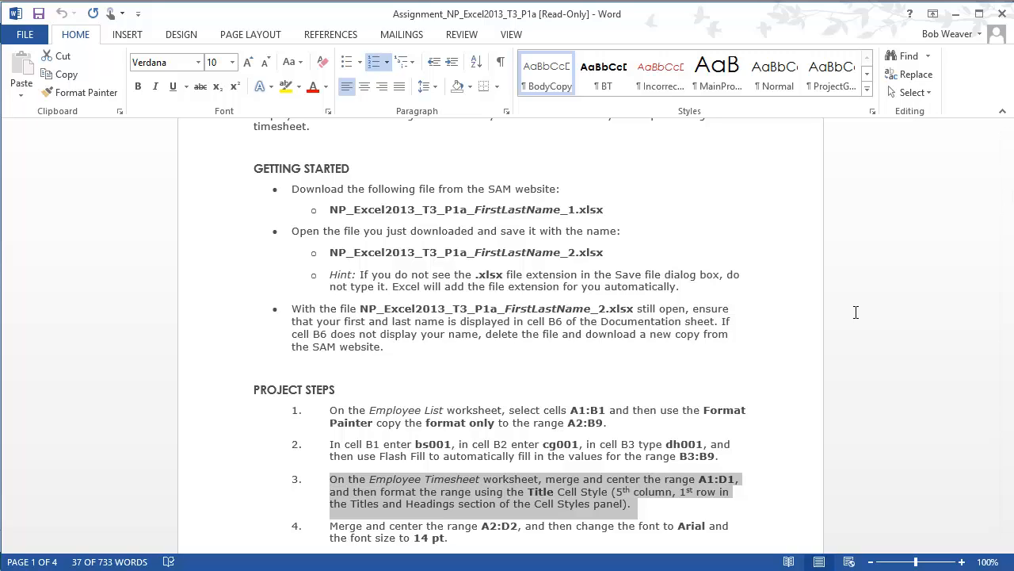
key(alt+Tab)
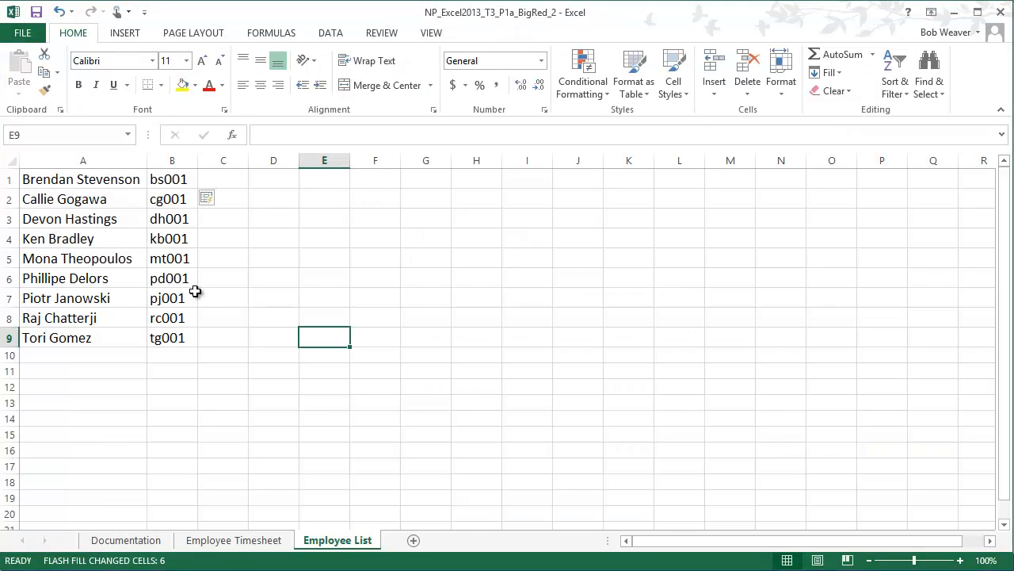
click(224, 547)
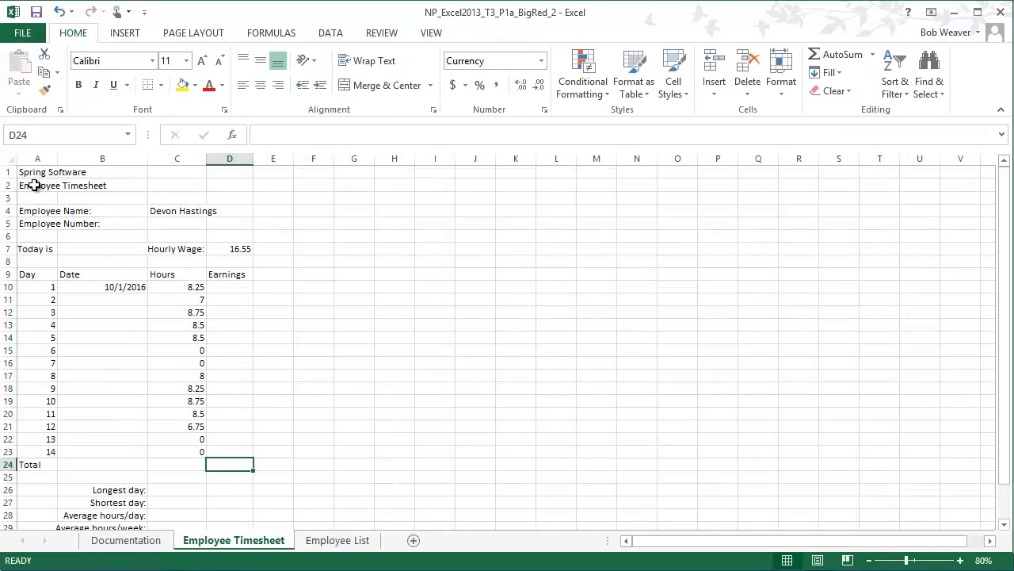
drag(40, 172, 220, 177)
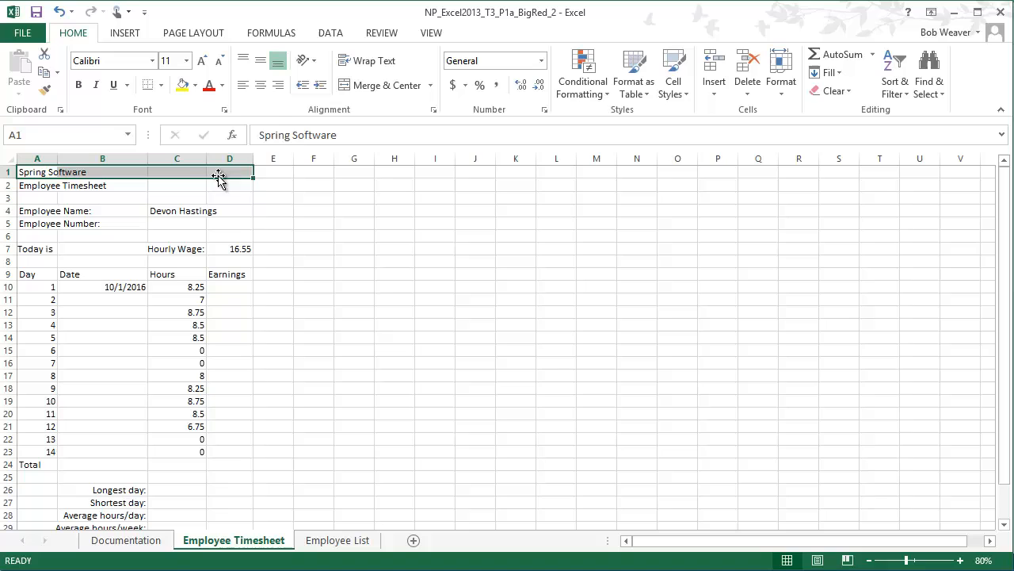
click(363, 90)
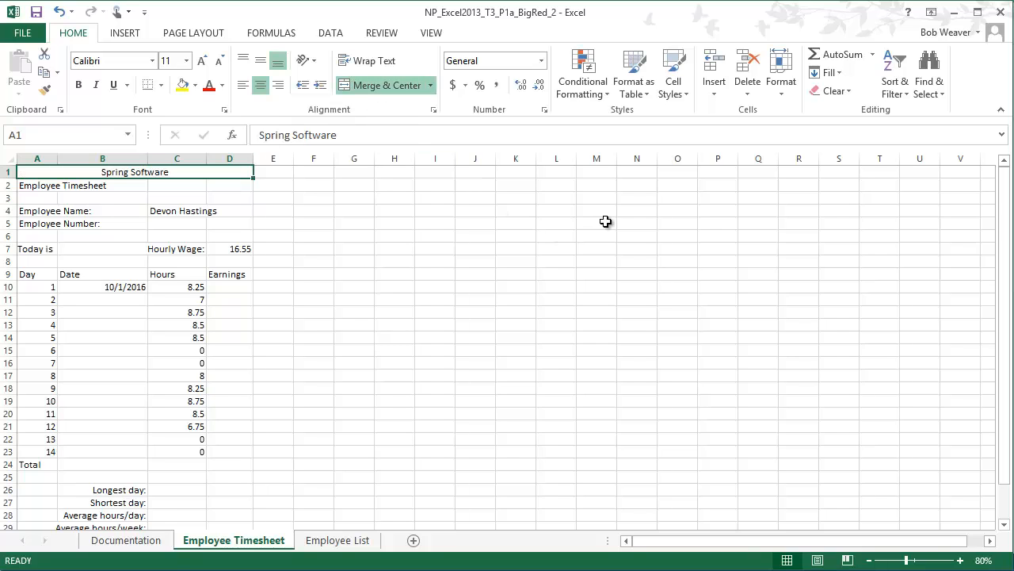
click(680, 100)
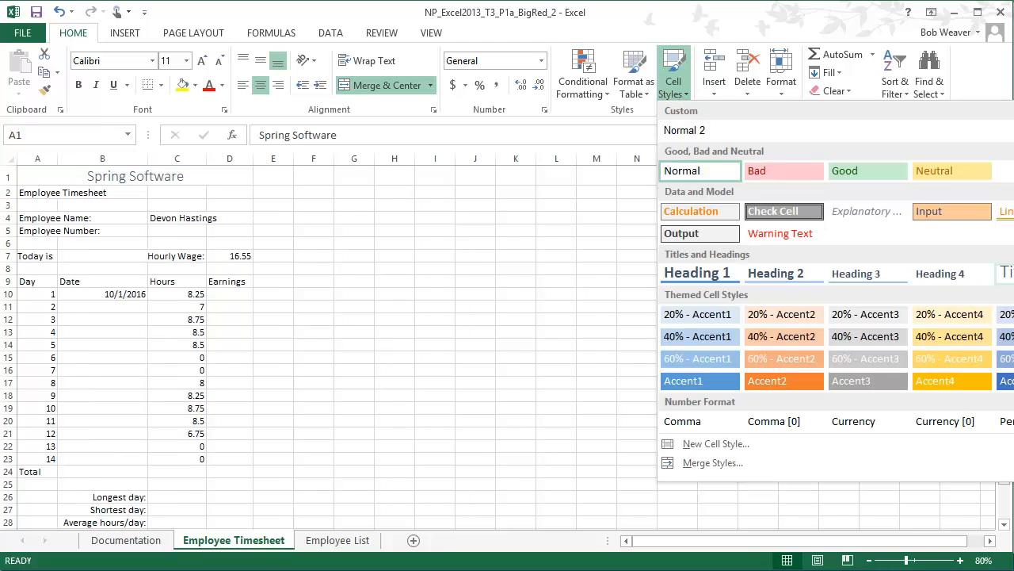
click(1005, 274)
Following project step 4 in the Word instructions, merge and center the range A2:D2 on the Employee Timesheet worksheet.
key(alt+Tab)
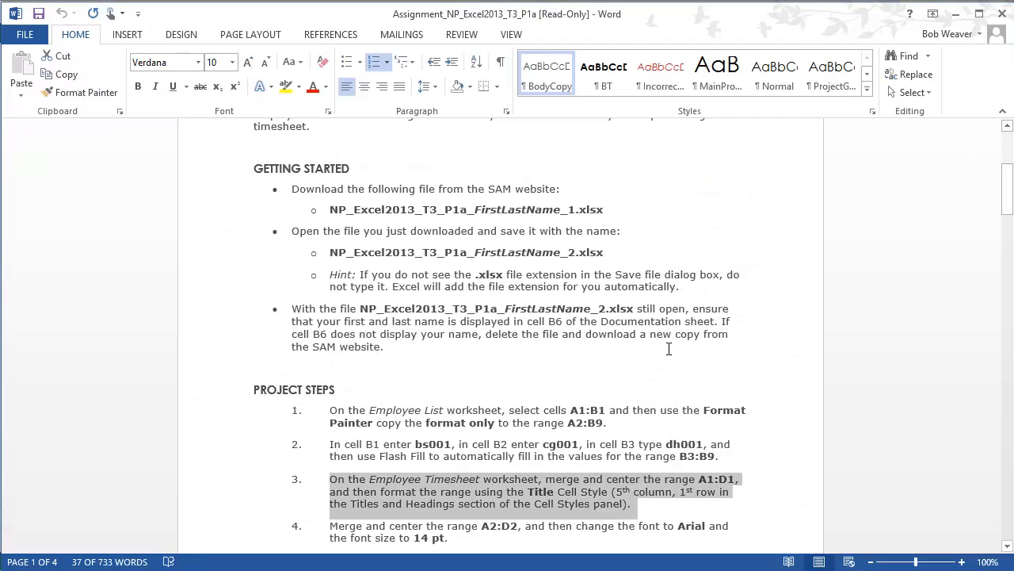
drag(330, 525, 483, 545)
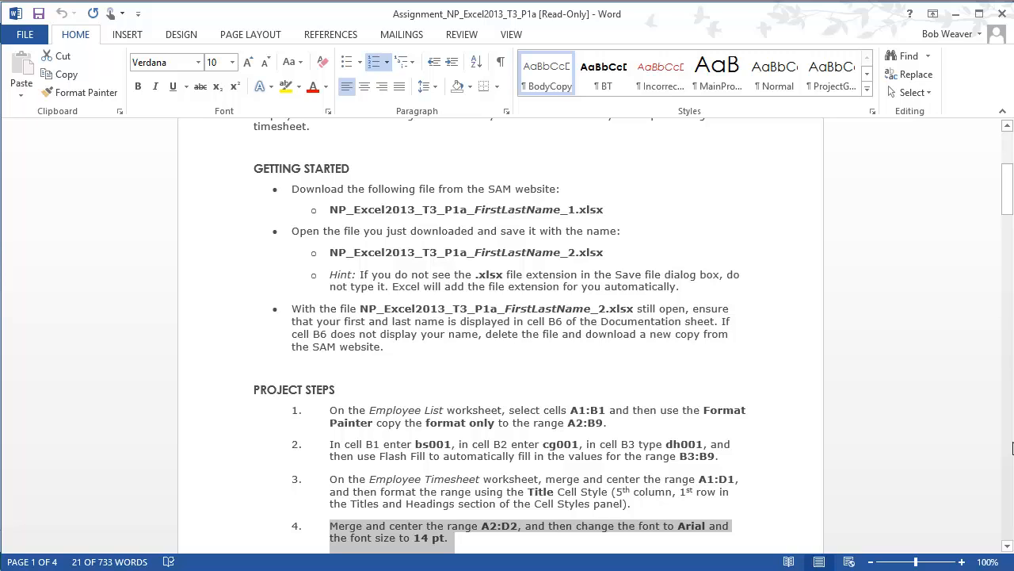
key(alt+Tab)
drag(24, 193, 236, 194)
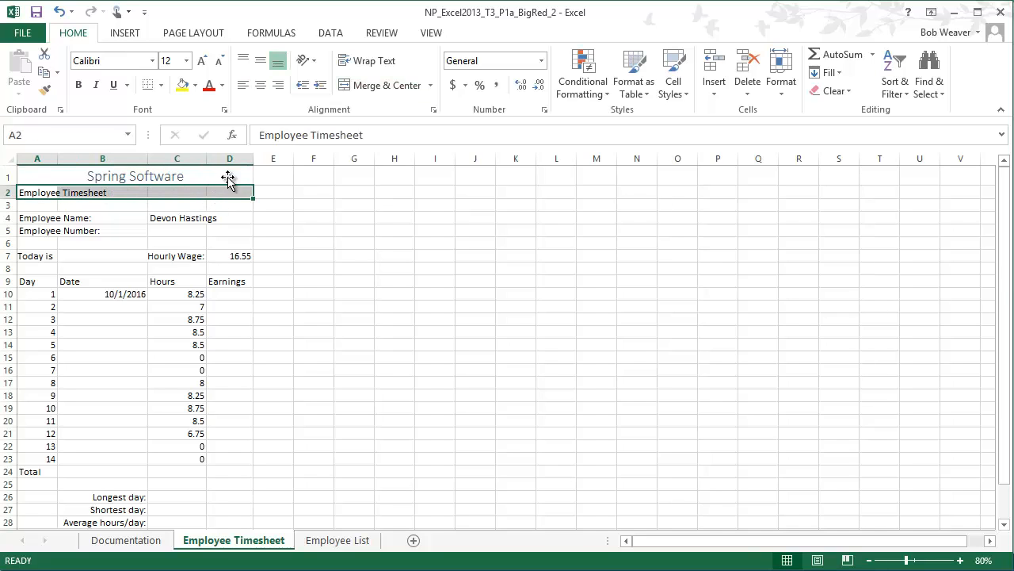
click(383, 86)
Format the merged Employee Timesheet heading in row 2 with the Arial font at 14 pt.
click(152, 61)
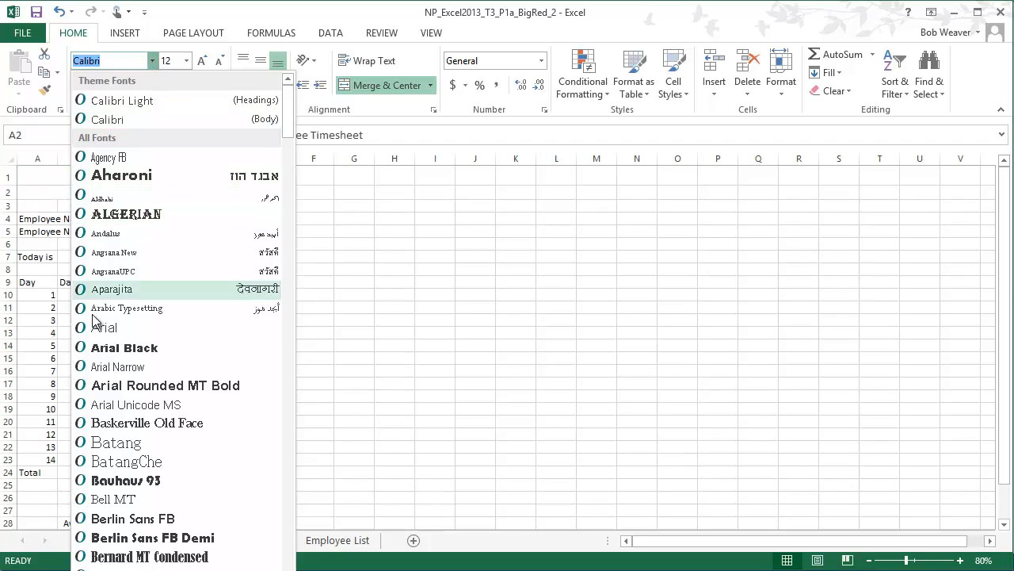
key(Escape)
click(187, 62)
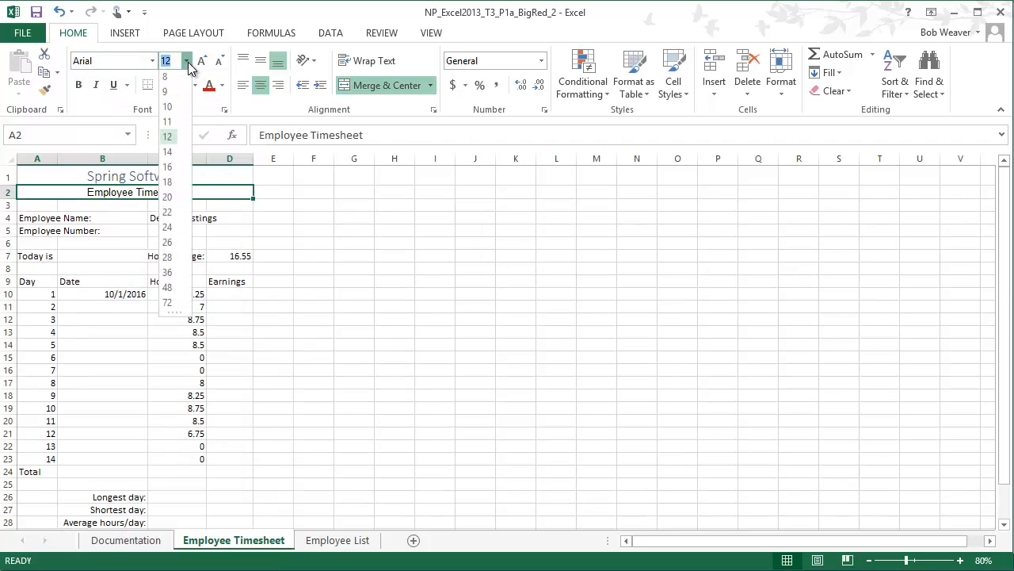
click(171, 155)
click(554, 373)
Following project step 5 in the Word instructions, apply the Heading 3 cell style to the range A9:D9 in Excel.
key(alt+Tab)
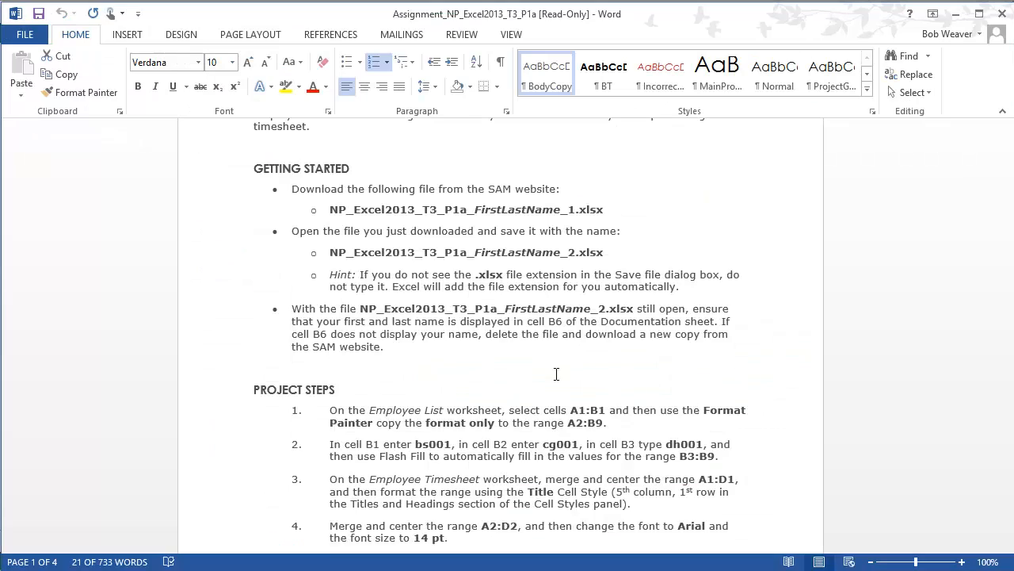
click(497, 539)
scroll(496, 532, down, 2)
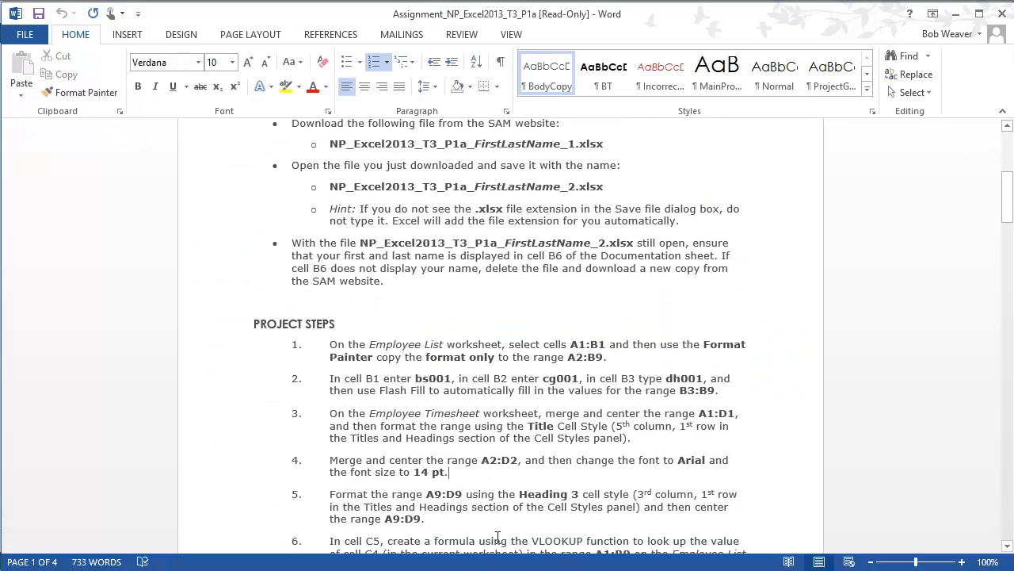
drag(330, 483, 432, 508)
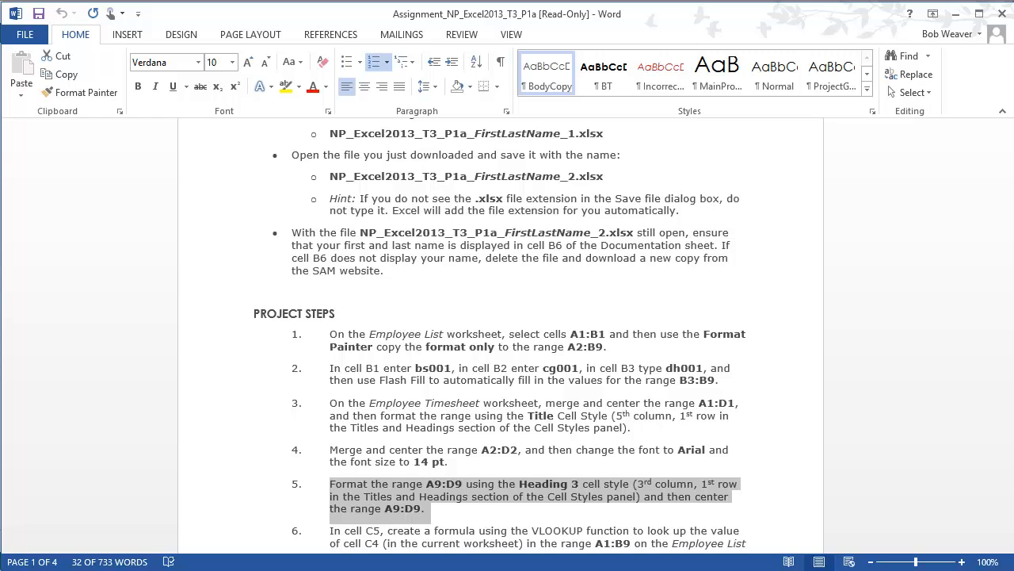
key(alt+Tab)
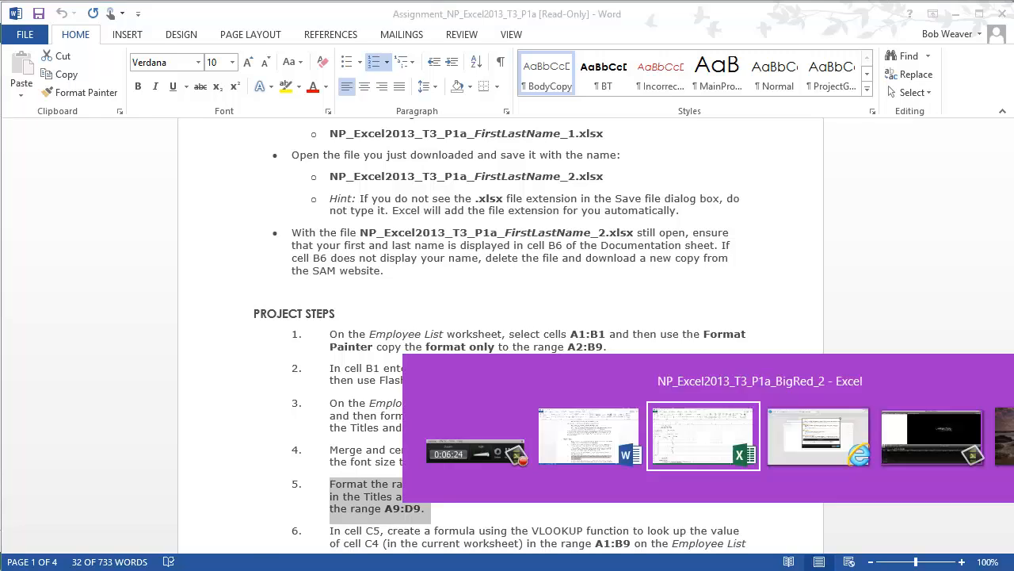
drag(29, 287, 247, 283)
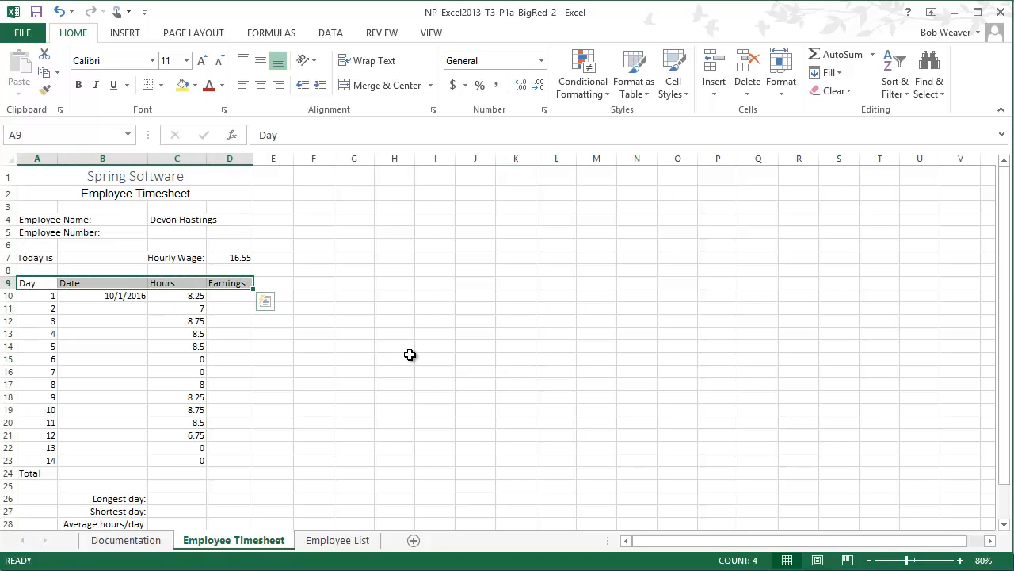
key(alt+Tab)
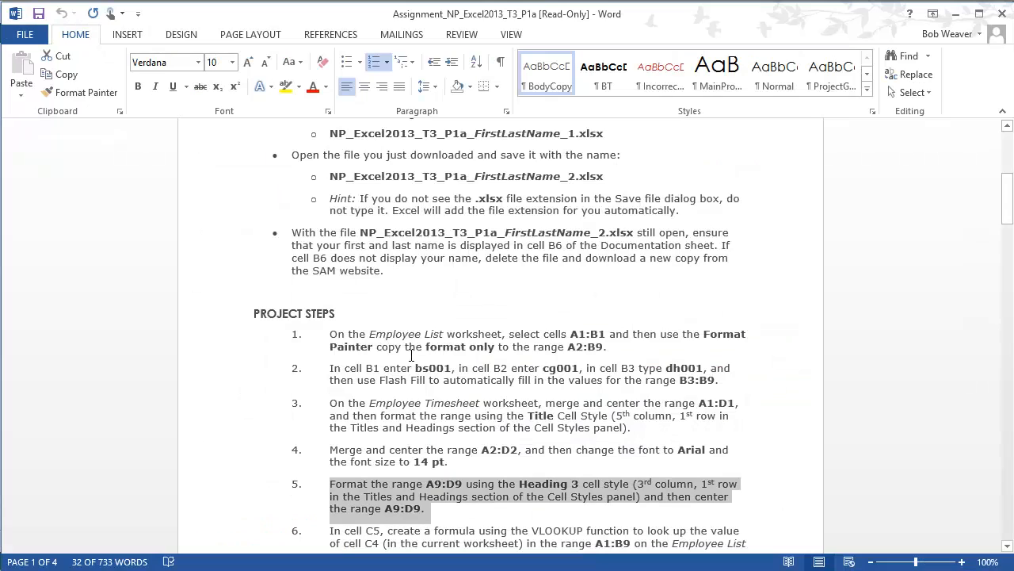
key(alt+Tab)
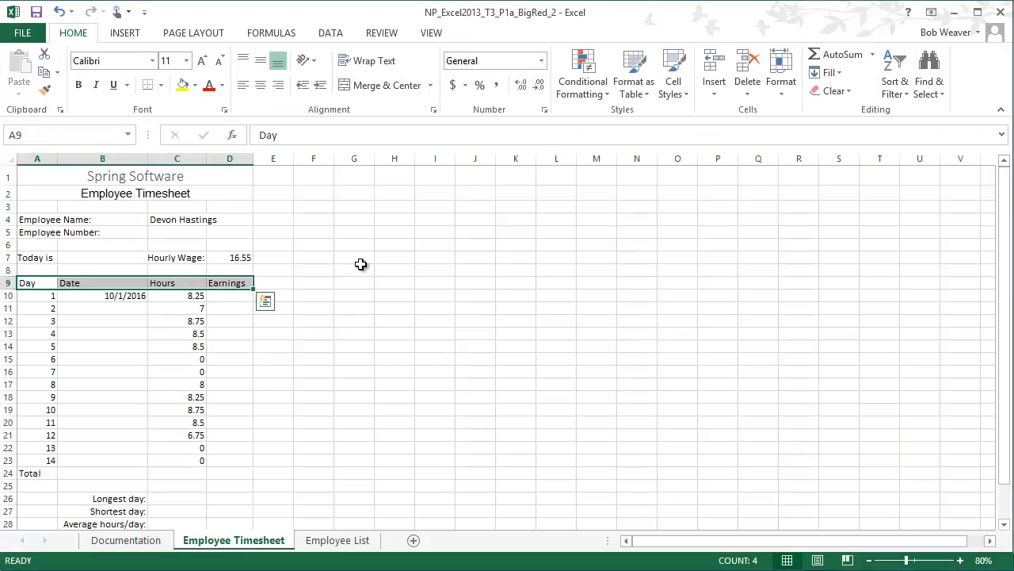
click(678, 100)
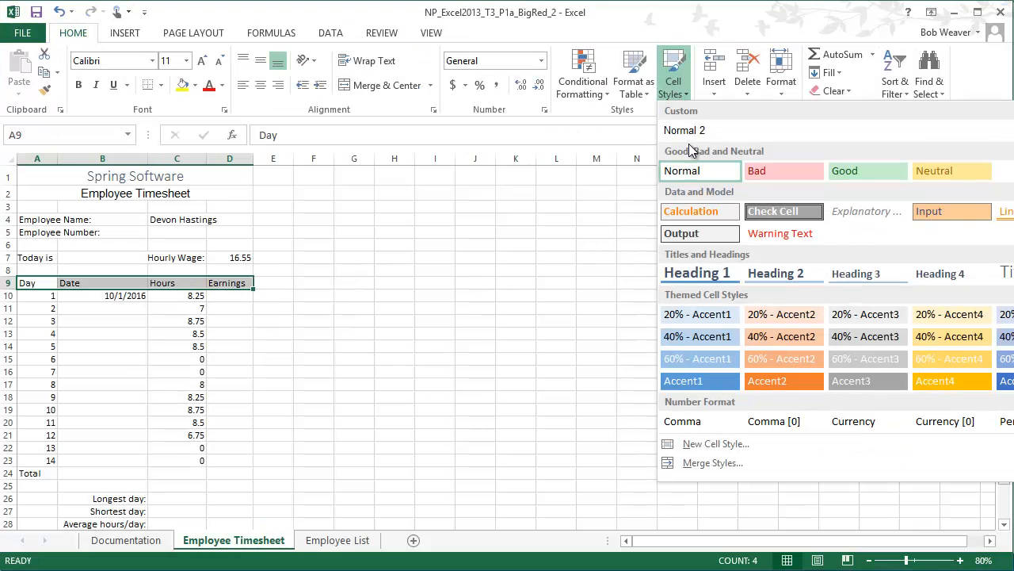
click(859, 281)
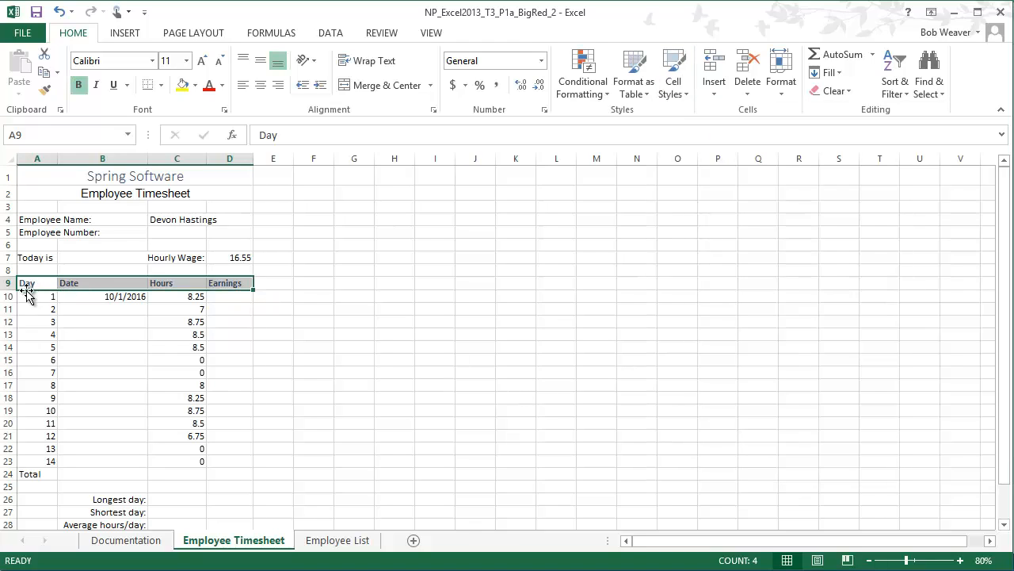
Center the column headings in the range A9:D9 horizontally.
drag(26, 287, 211, 285)
click(261, 85)
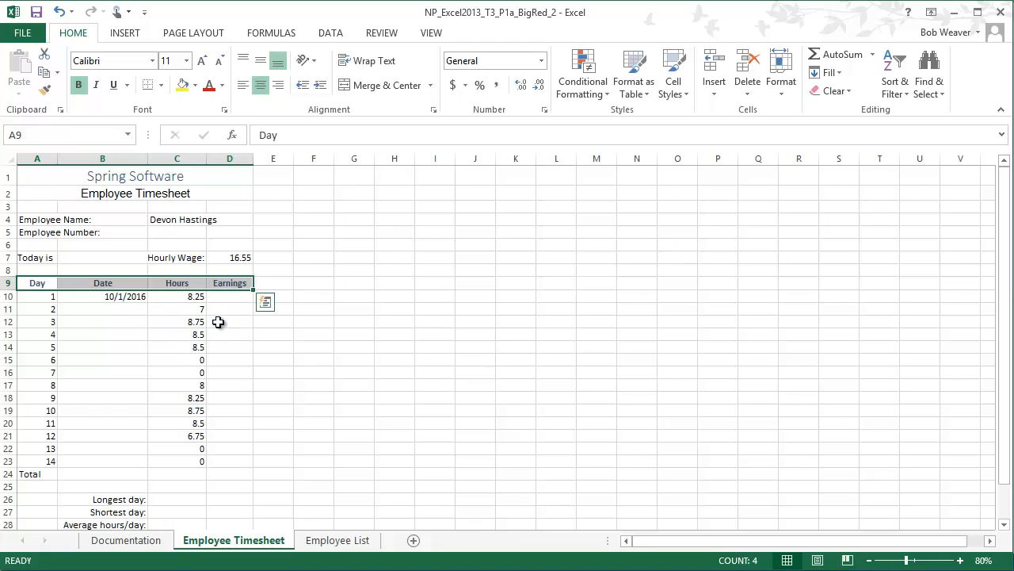
click(361, 366)
Following project step 6 in Word, begin a VLOOKUP formula in cell C5 of the Employee Timesheet with C4 as the lookup value.
key(alt+Tab)
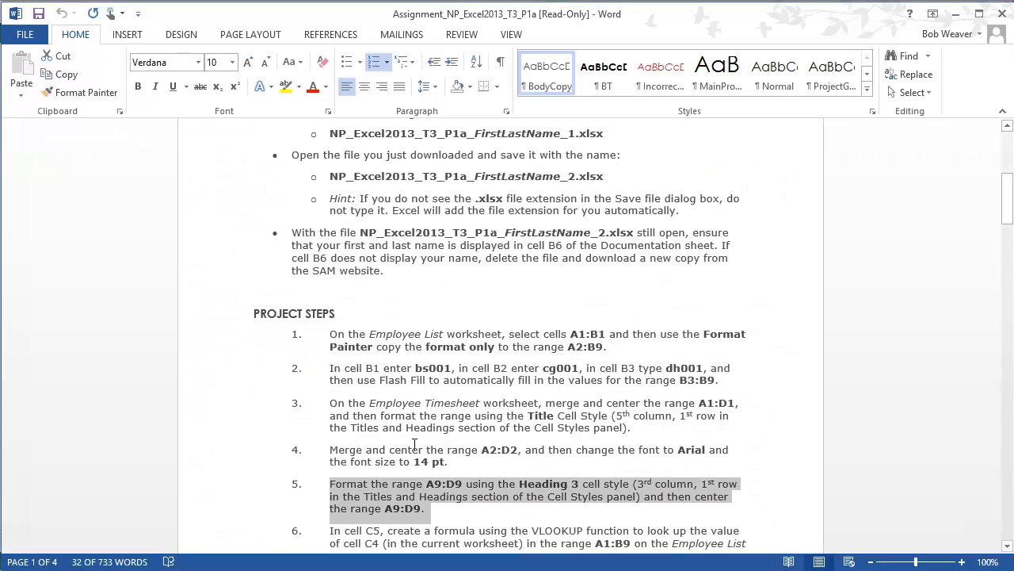
scroll(478, 509, down, 2)
drag(332, 455, 799, 557)
scroll(753, 519, down, 3)
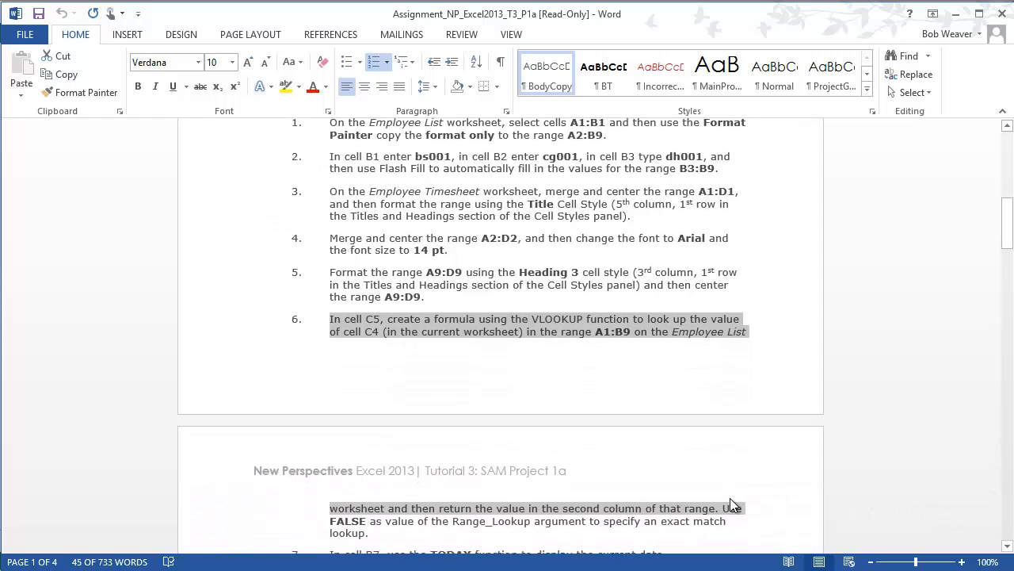
drag(331, 278, 381, 491)
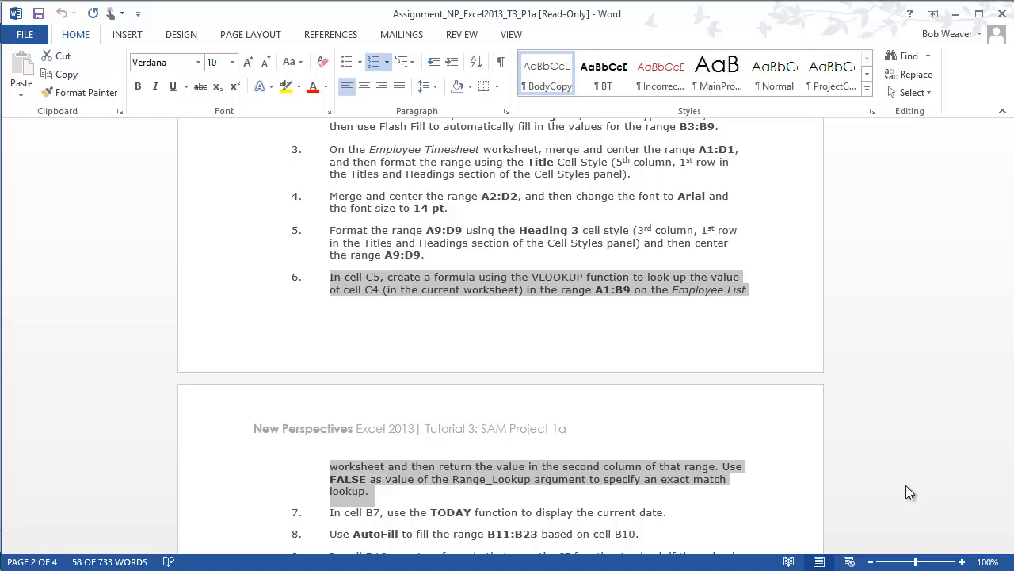
key(alt+Tab)
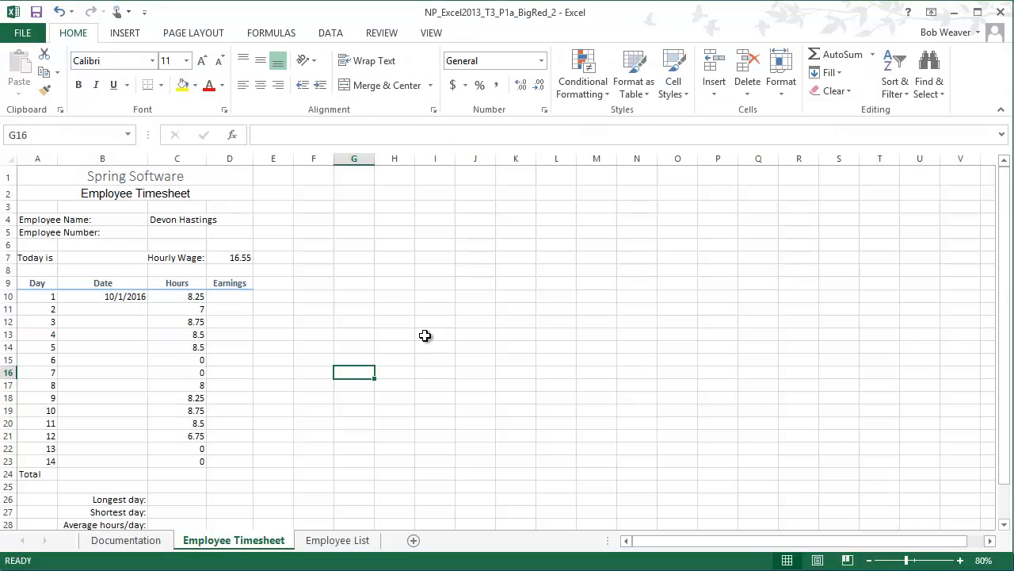
click(162, 235)
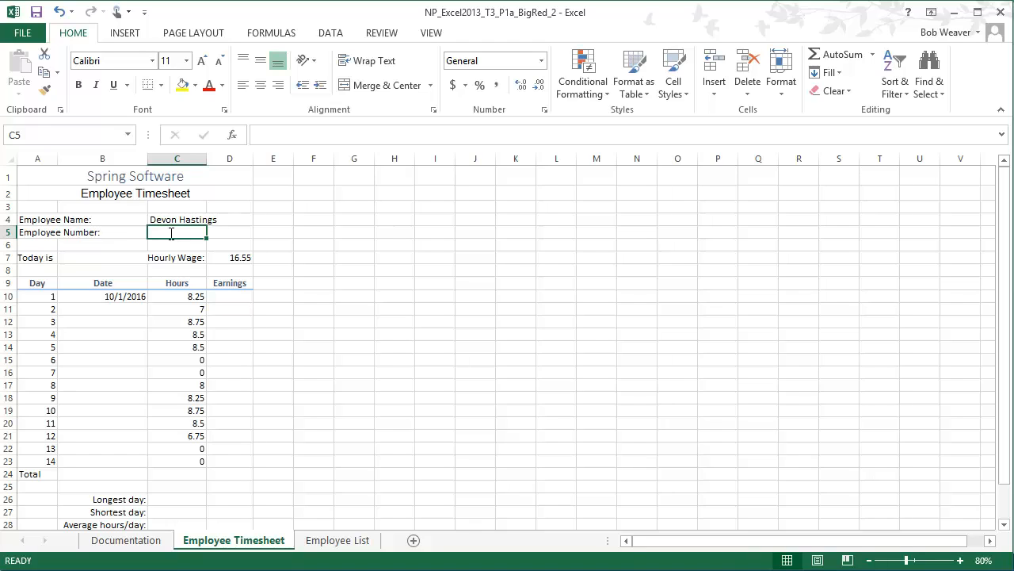
text(=VL)
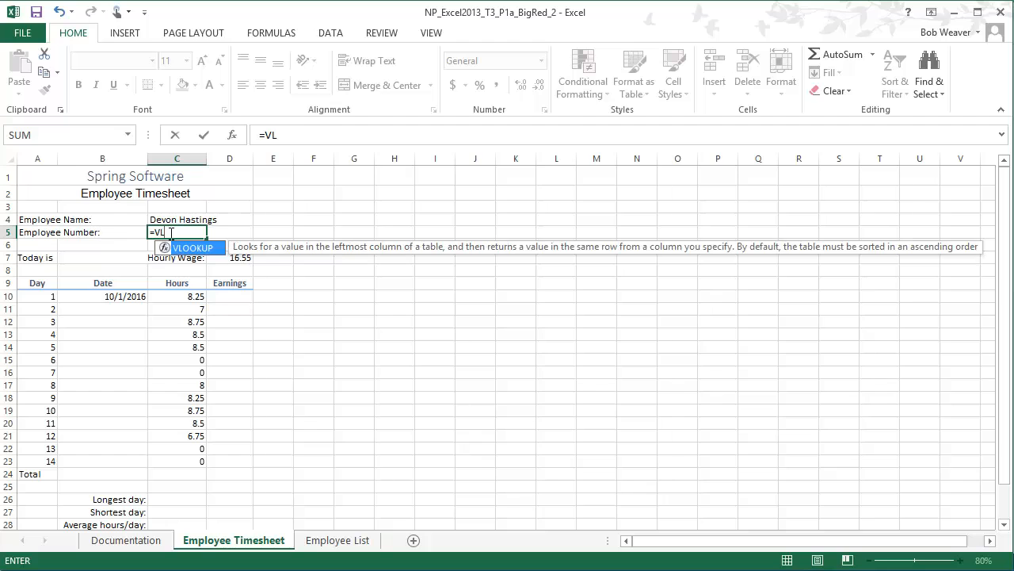
text(OOKUP()
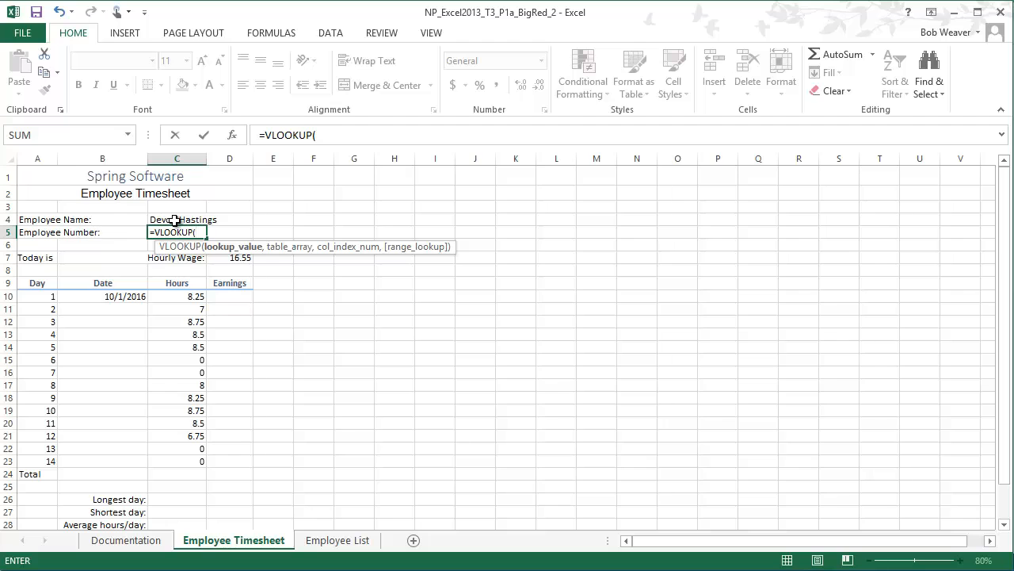
click(175, 220)
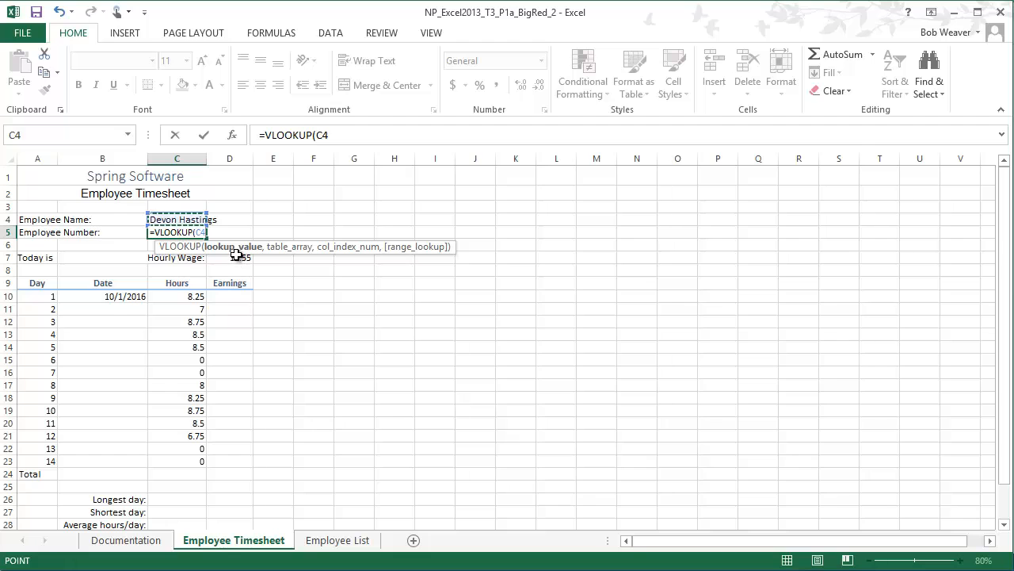
click(359, 134)
text(,)
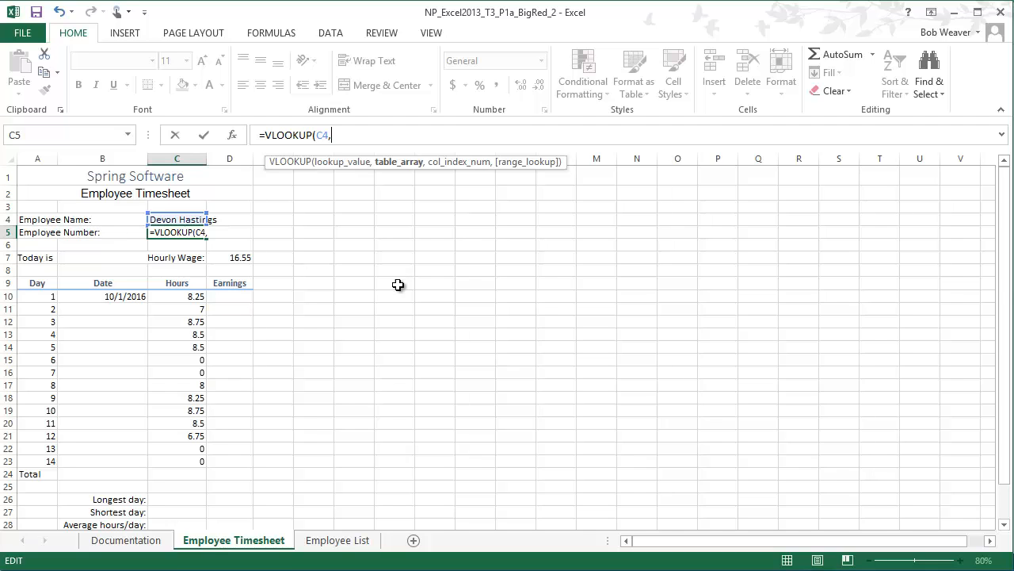
Complete the VLOOKUP formula with table array 'Employee List'!A1:B9, column index 2 and FALSE for an exact match.
click(337, 542)
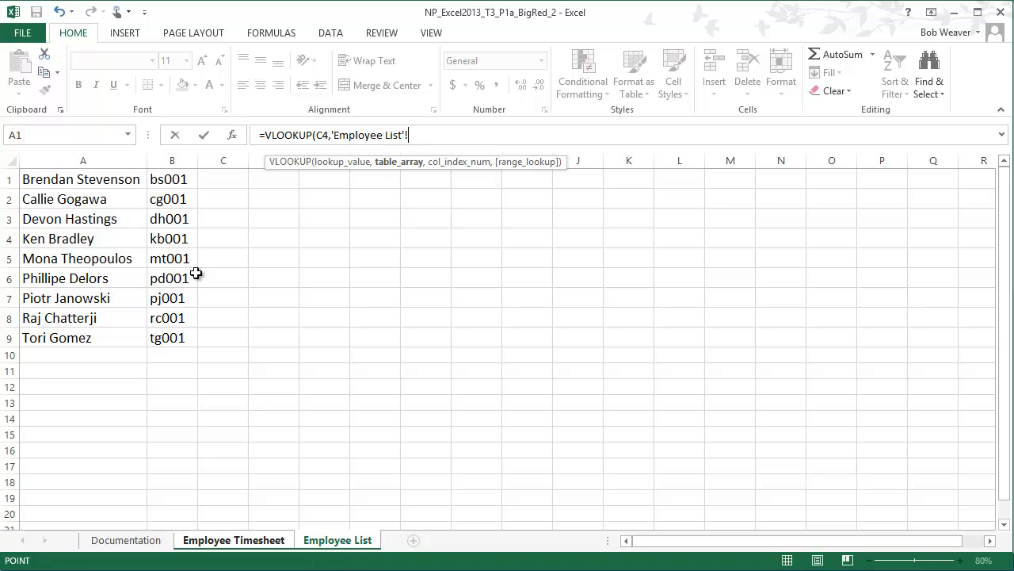
click(71, 184)
drag(109, 193, 164, 342)
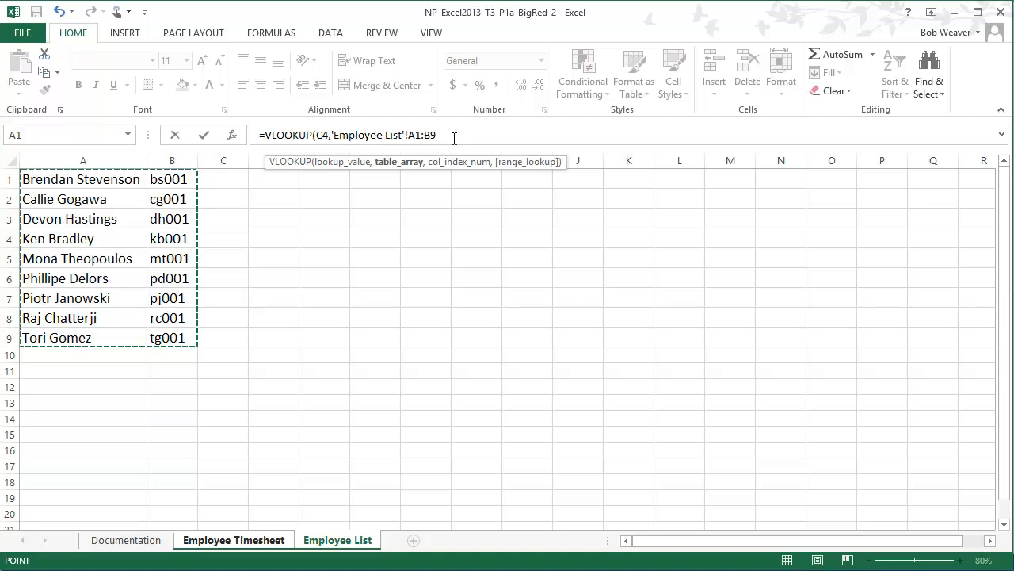
text(,2)
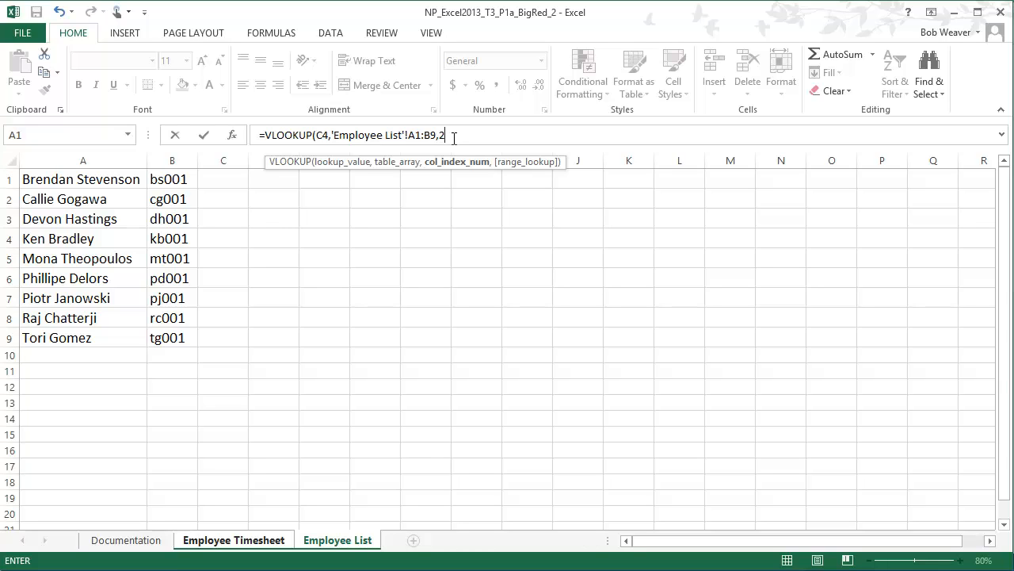
text(,)
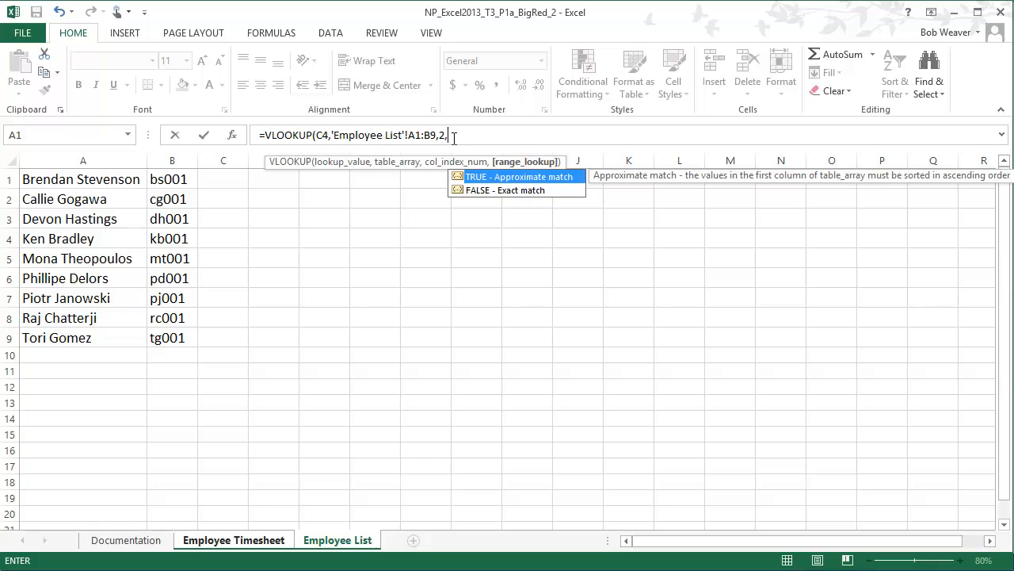
key(Down)
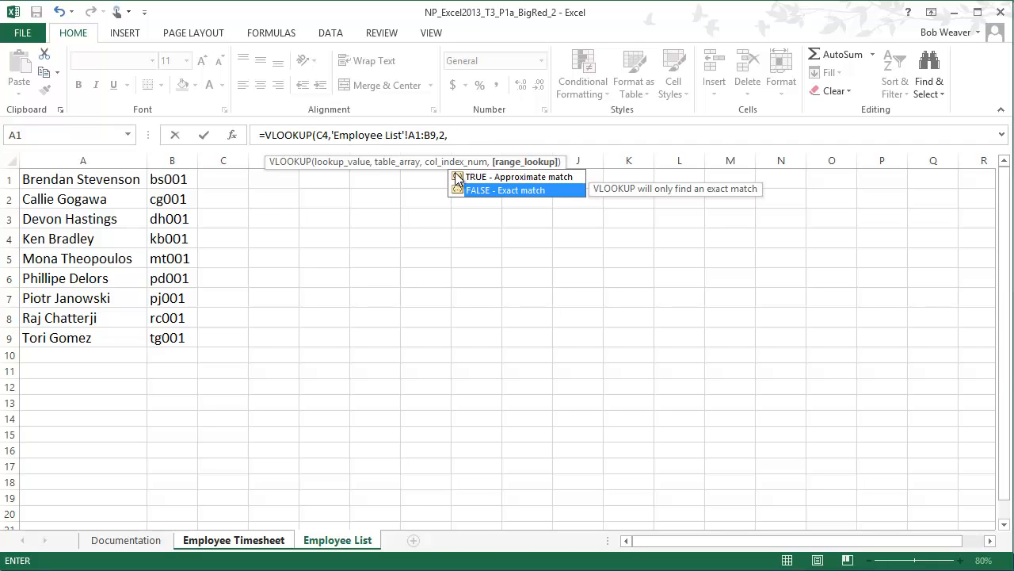
double_click(485, 191)
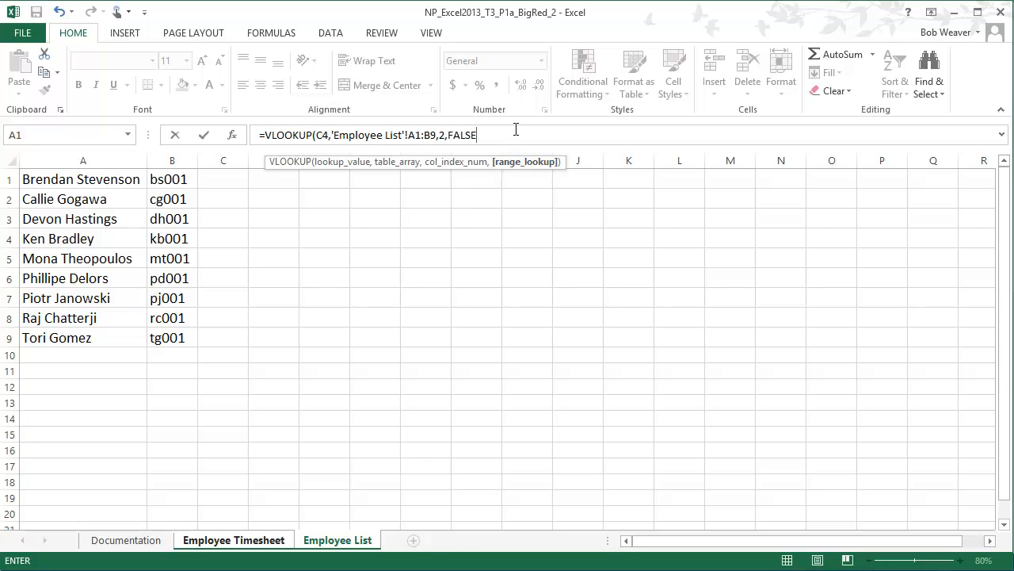
text())
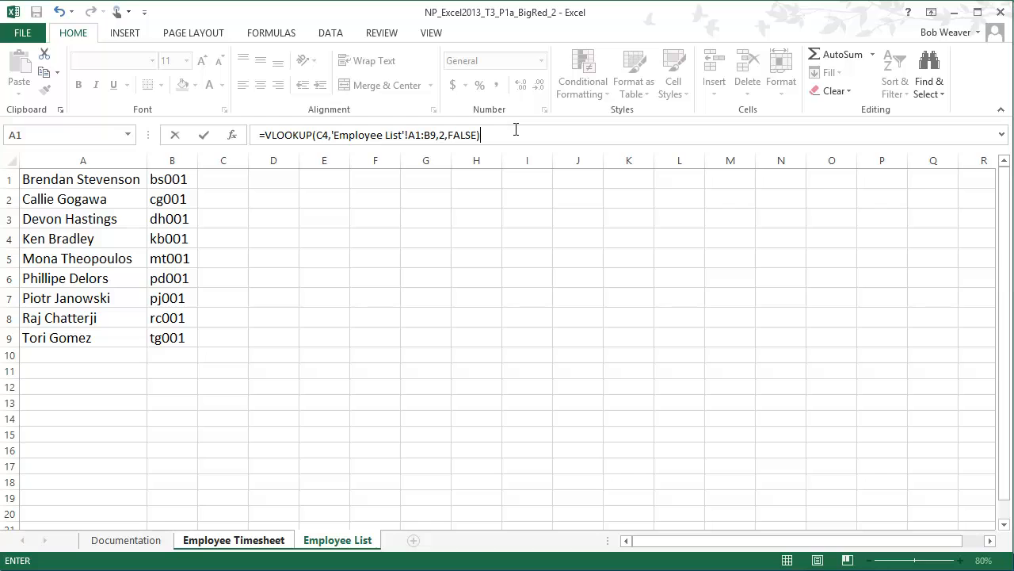
key(Return)
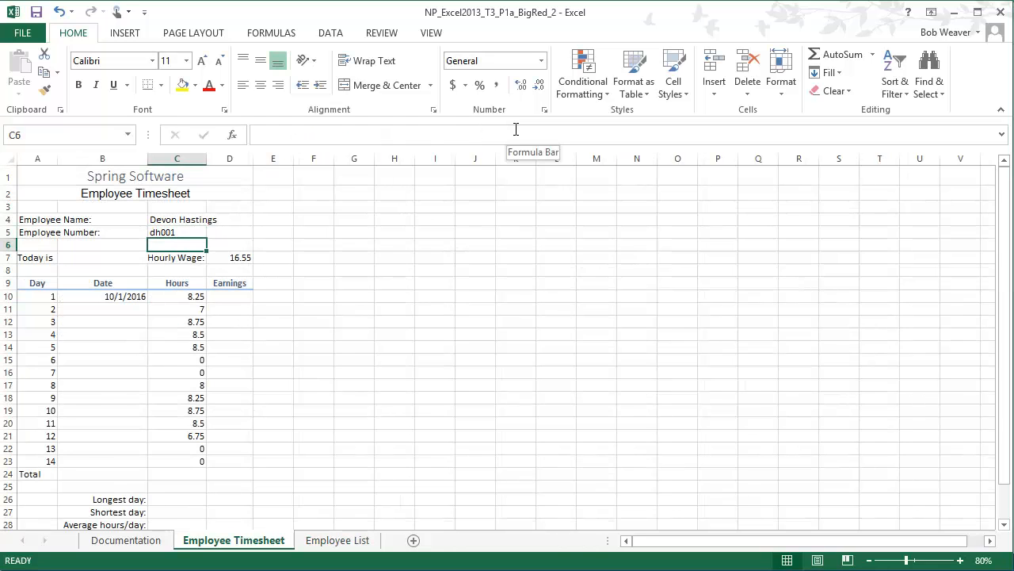
Review the VLOOKUP formula in C5 and its lookup range A1:B9 on the Employee List worksheet.
click(177, 231)
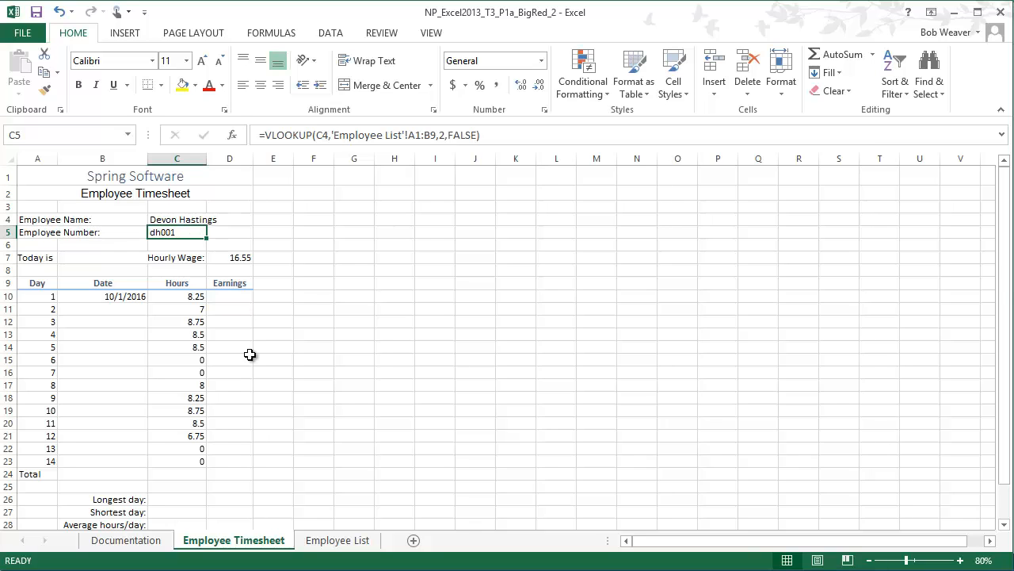
click(329, 540)
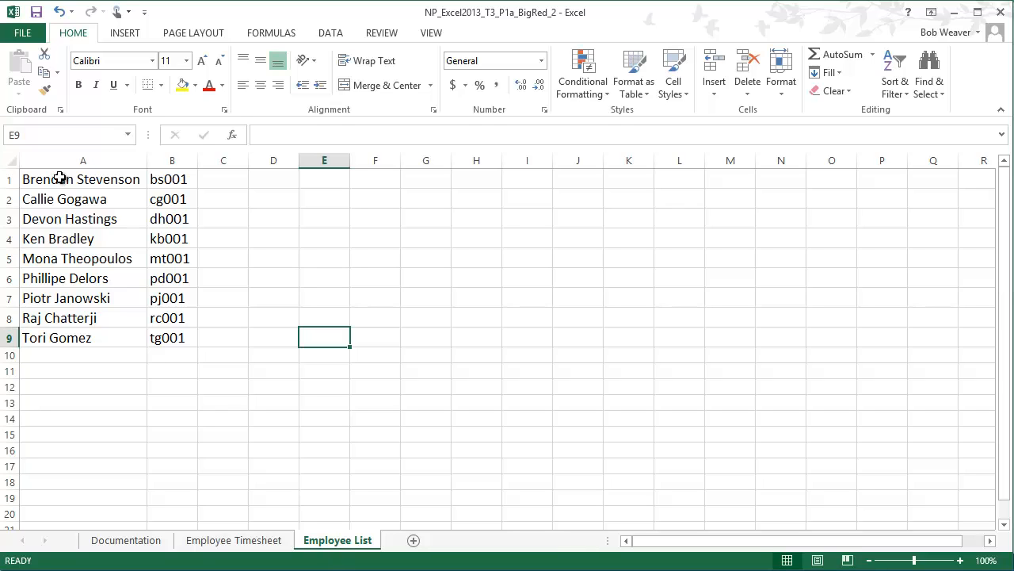
drag(58, 176, 172, 333)
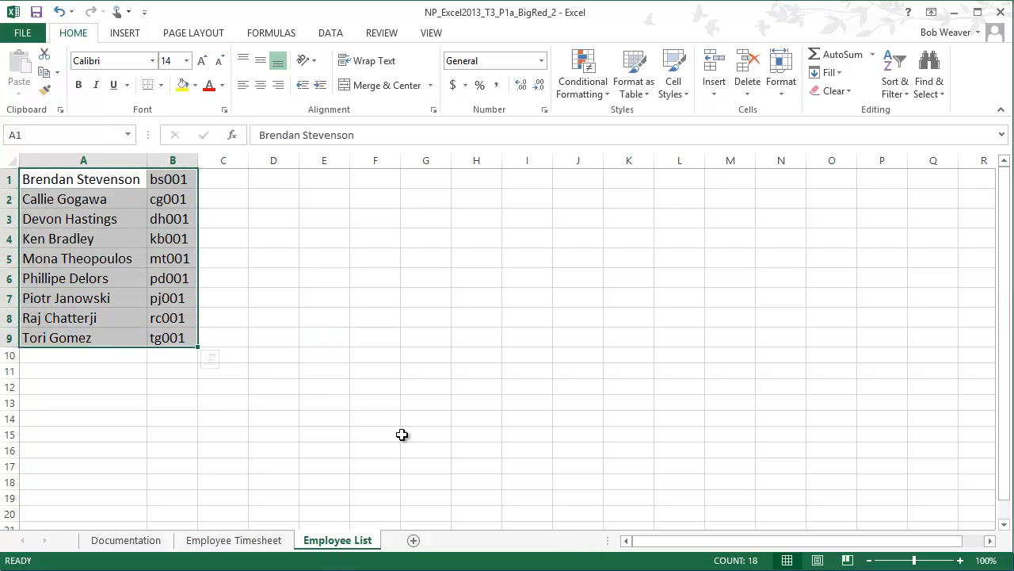
Compare the name and number columns on the Employee List worksheet with cells C4 and C5 of the Employee Timesheet.
click(173, 161)
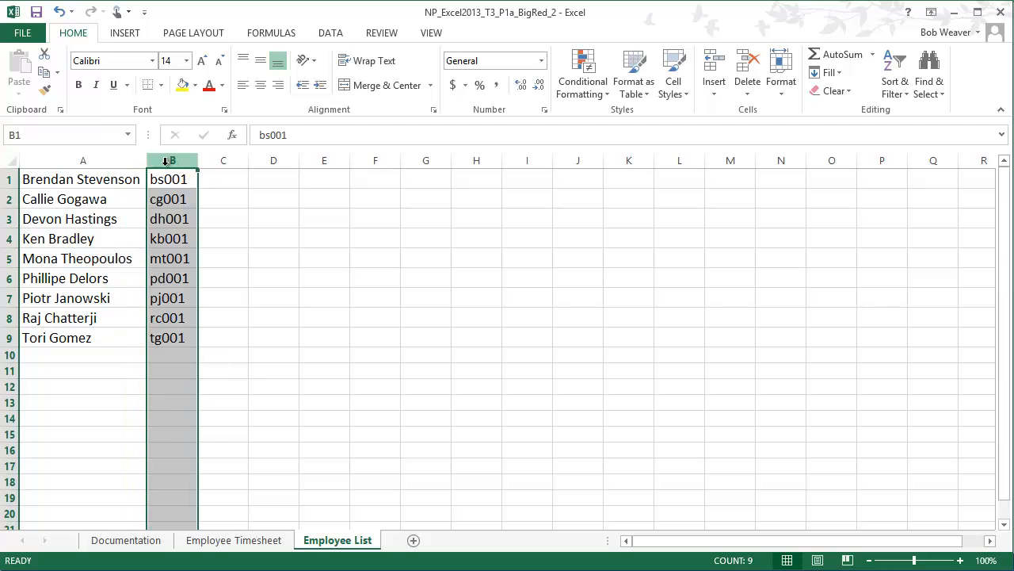
click(111, 160)
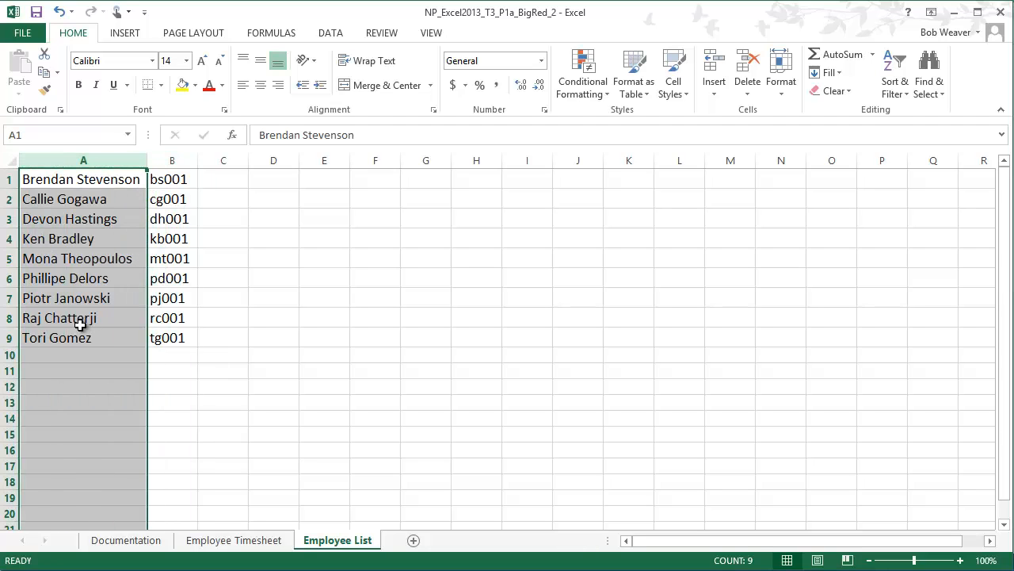
click(46, 226)
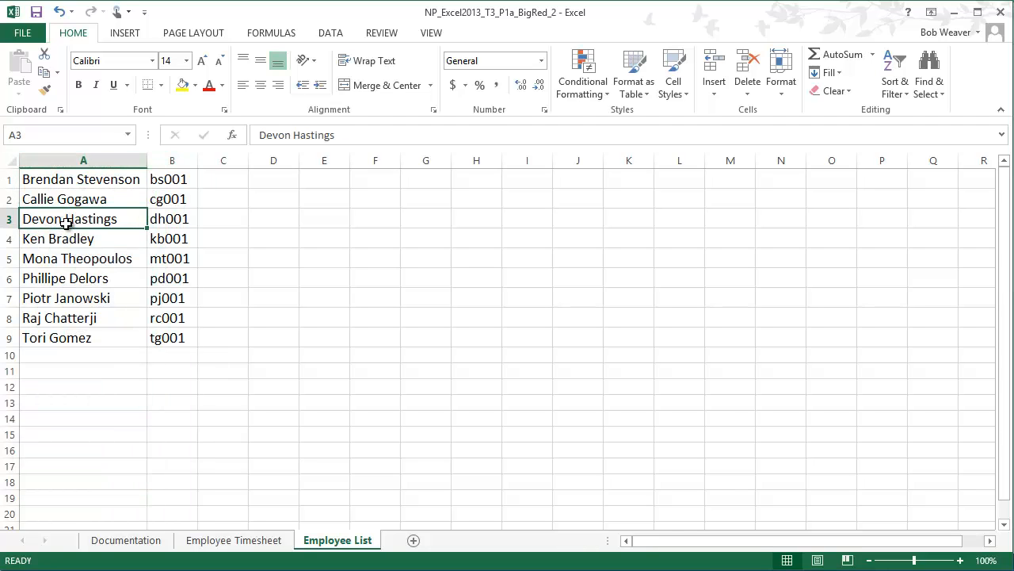
click(170, 220)
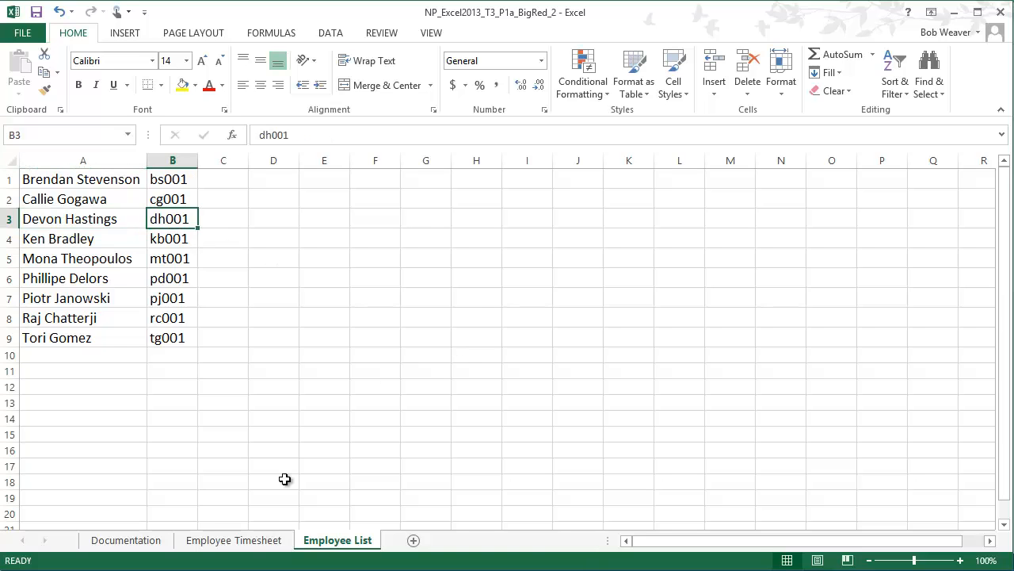
click(237, 542)
click(175, 220)
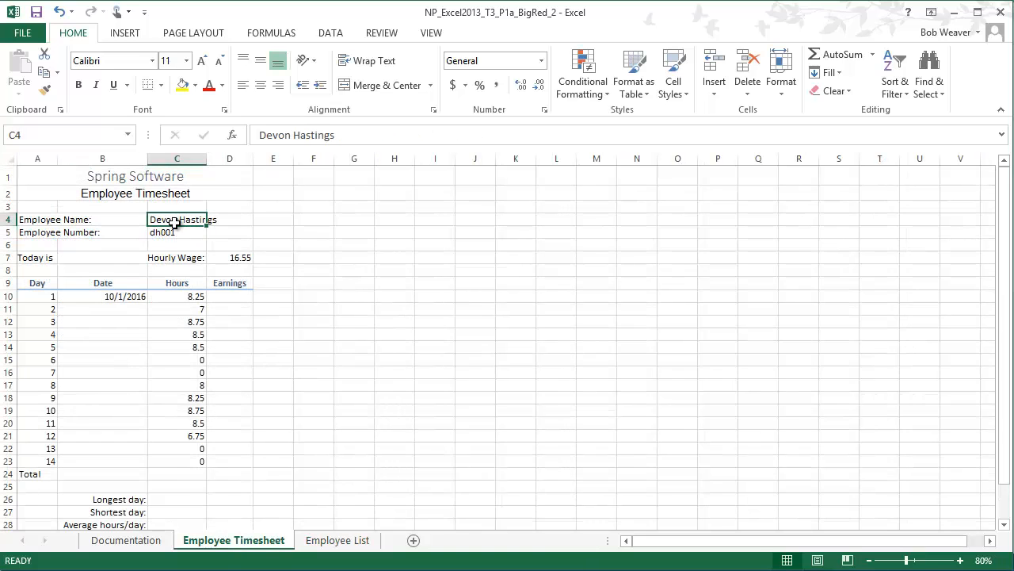
click(175, 230)
click(180, 219)
Following project step 7 in Word, enter =TODAY in cell B7 of the Employee Timesheet.
key(alt+Tab)
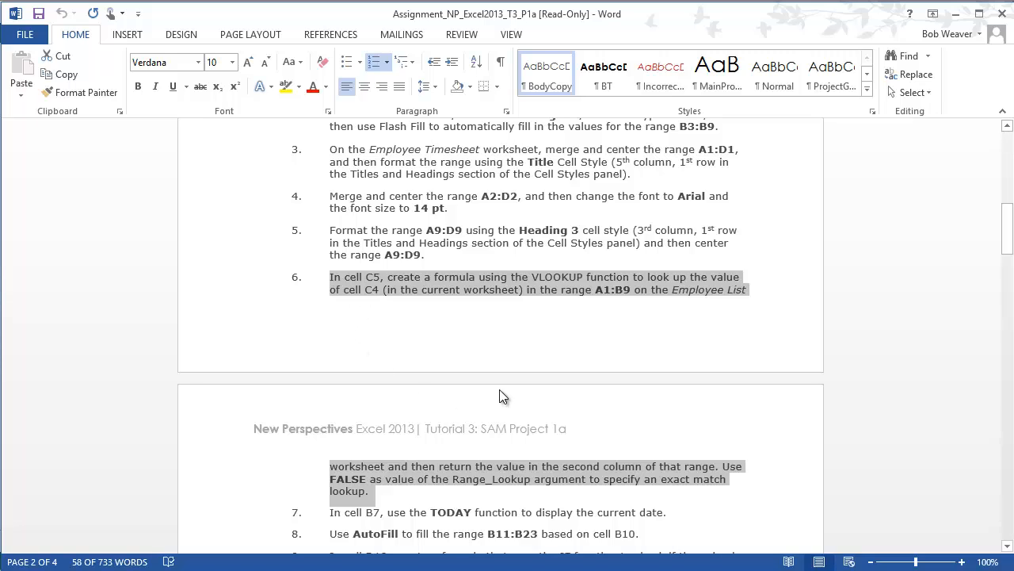
scroll(496, 390, down, 2)
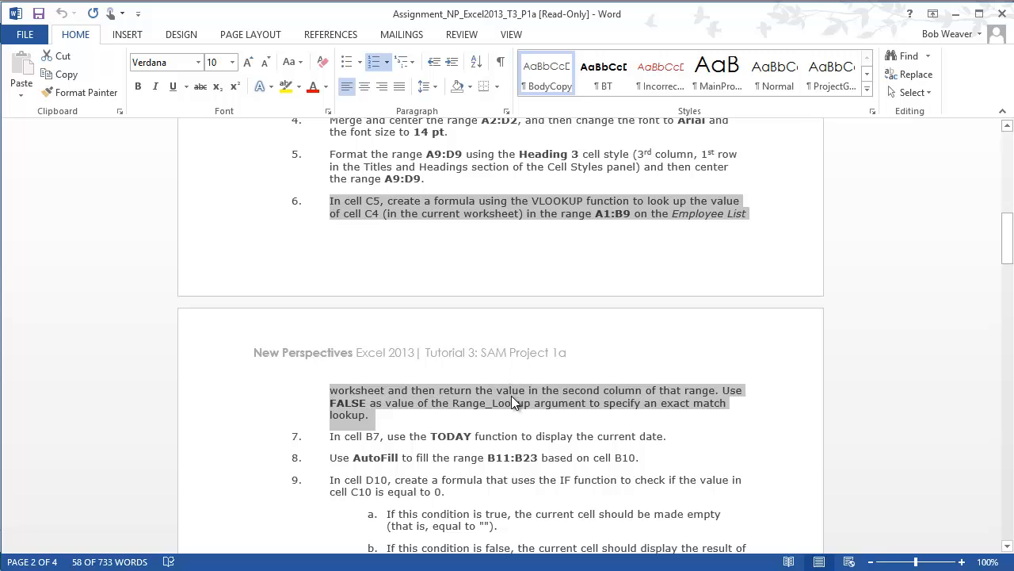
scroll(511, 398, down, 1)
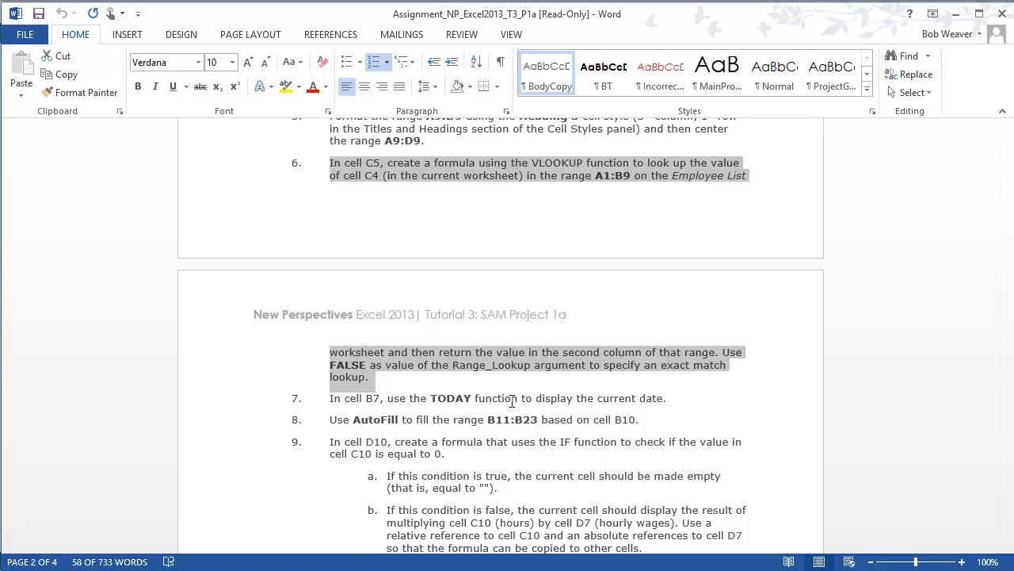
drag(331, 401, 668, 404)
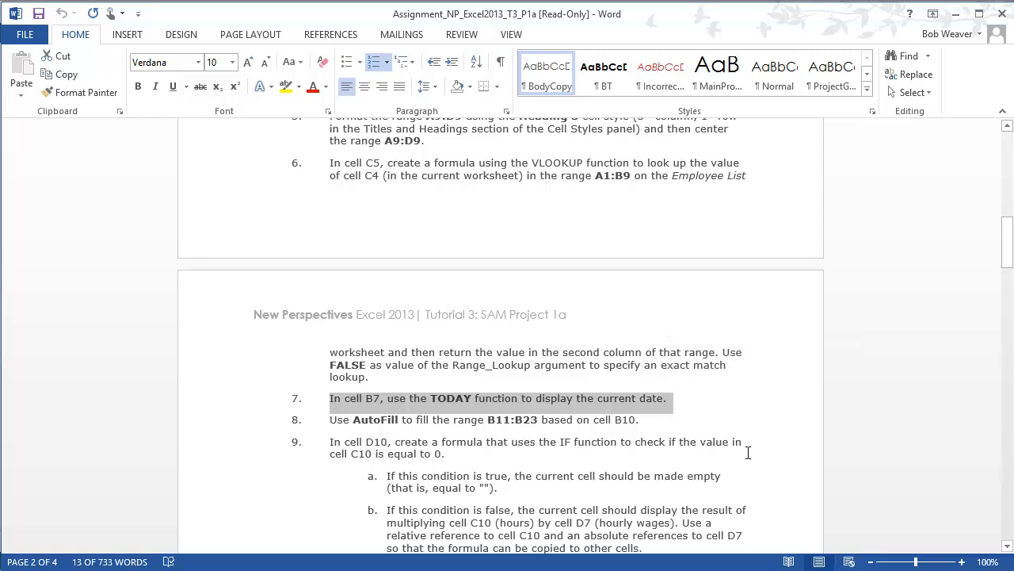
key(alt+Tab)
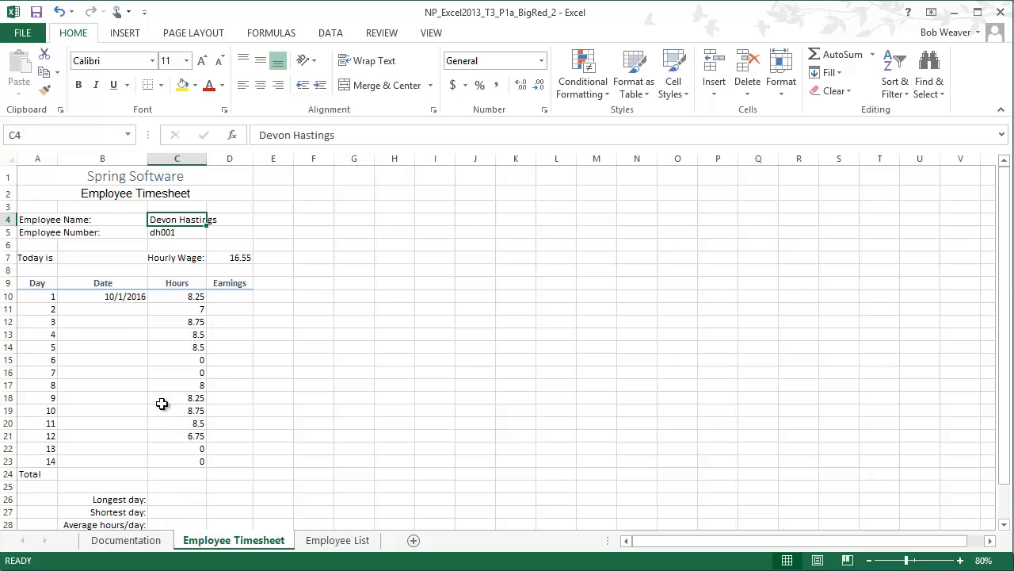
click(89, 261)
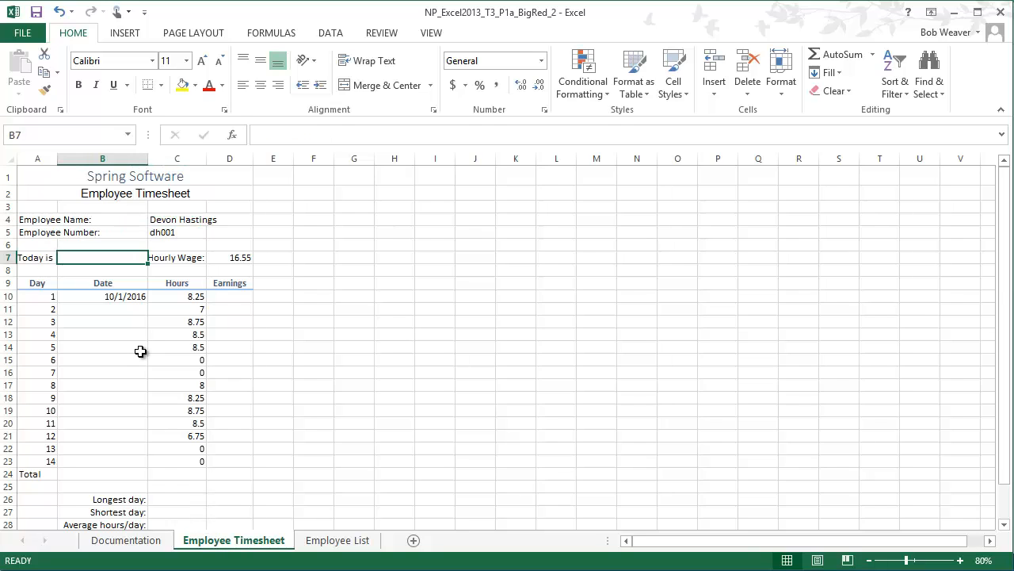
text(=TODAY)
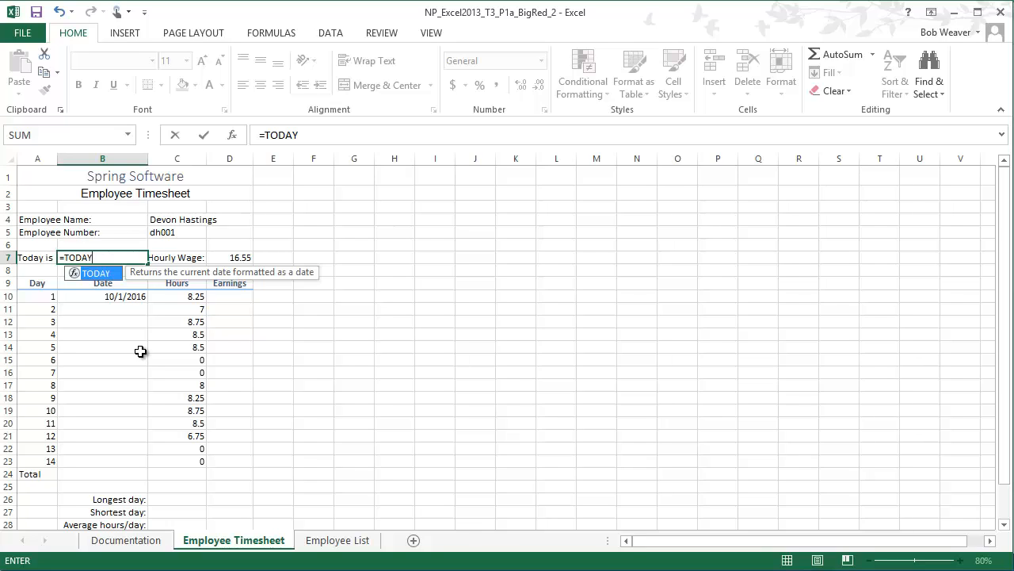
key(Return)
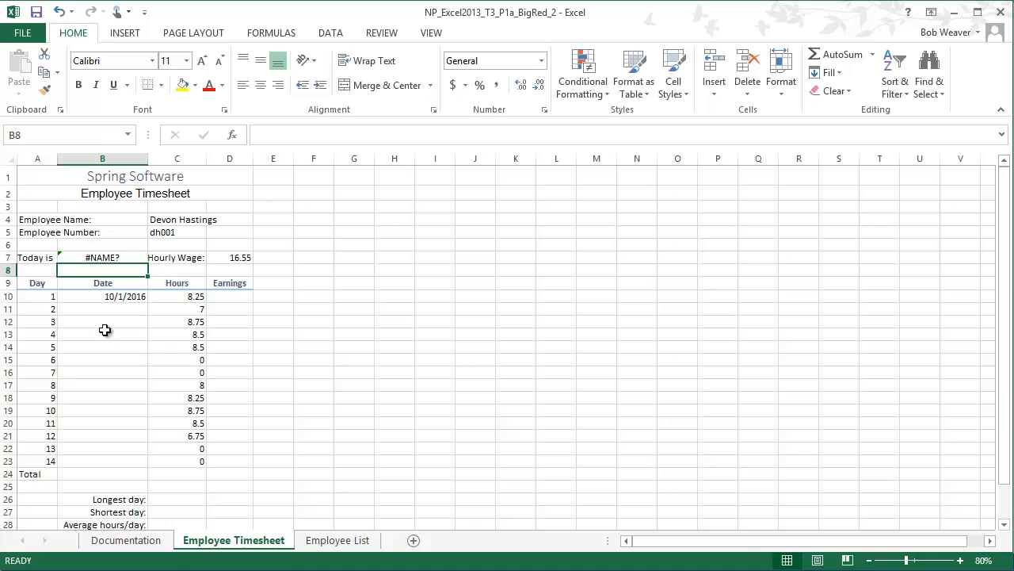
Add the missing parentheses to the formula in cell B7 so that it reads =TODAY().
click(130, 261)
click(322, 135)
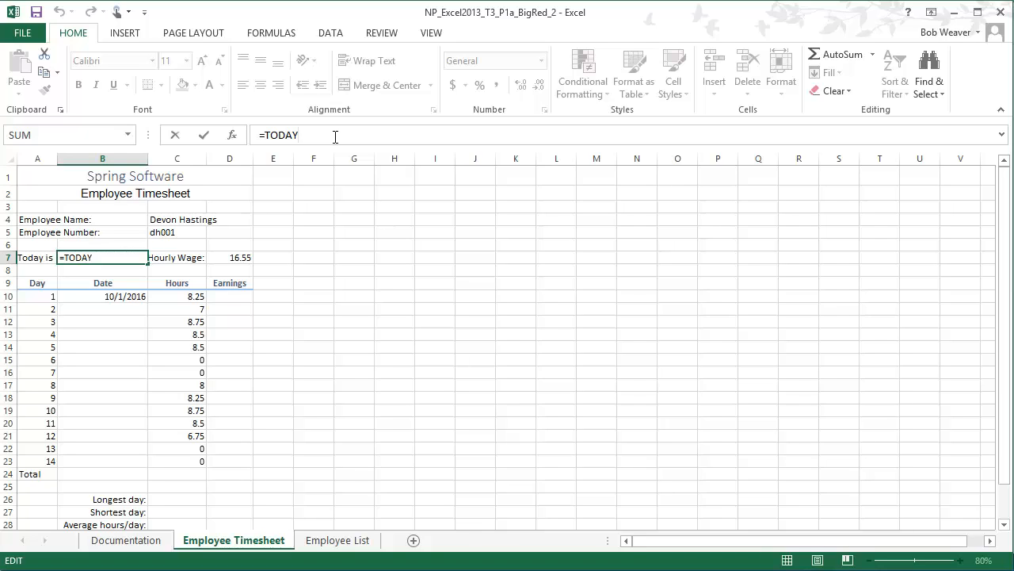
text(())
key(Return)
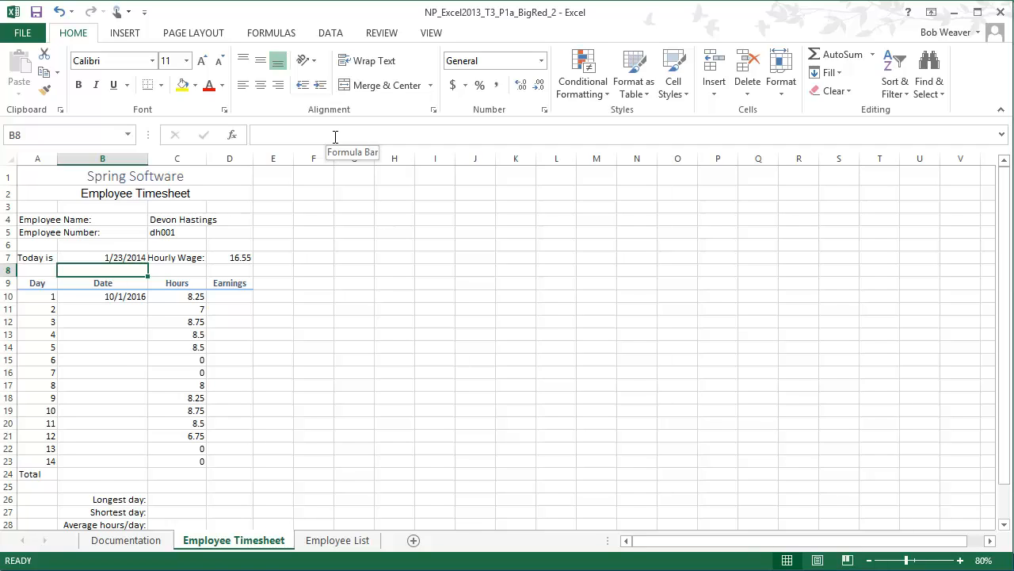
click(111, 257)
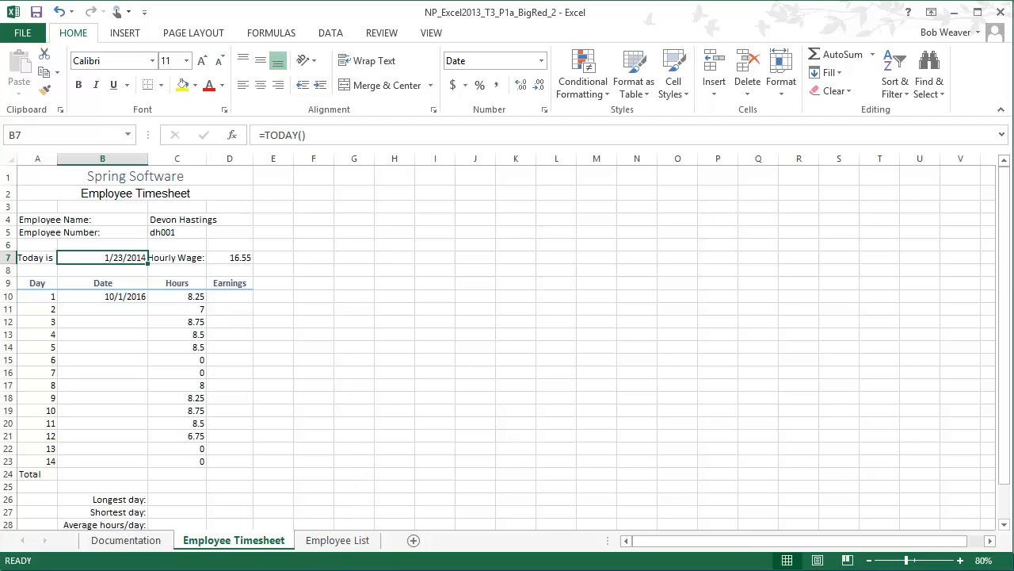
Following project step 8 in Word, AutoFill the dates in the range B11:B23 from cell B10.
key(alt+Tab)
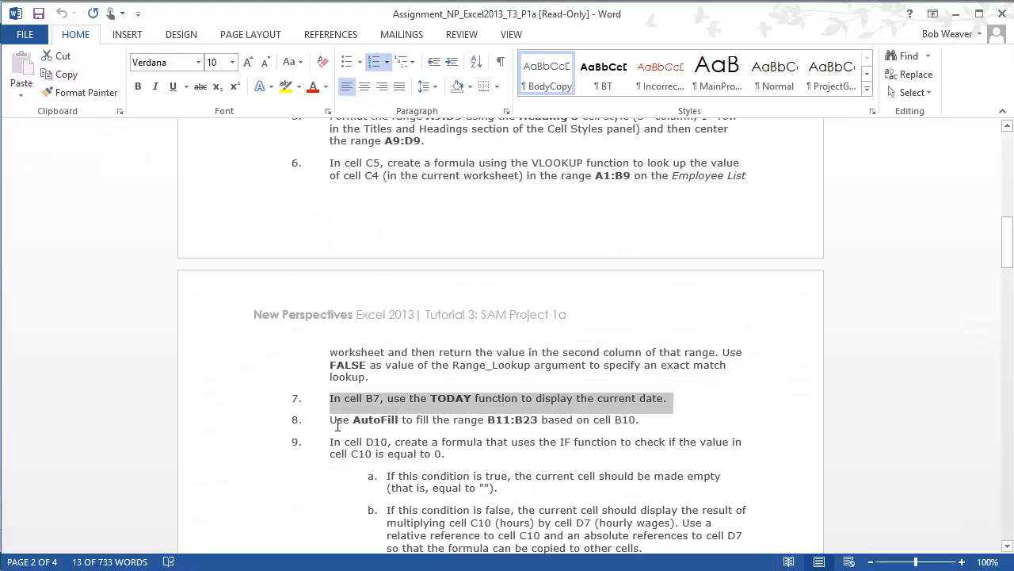
drag(336, 423, 646, 420)
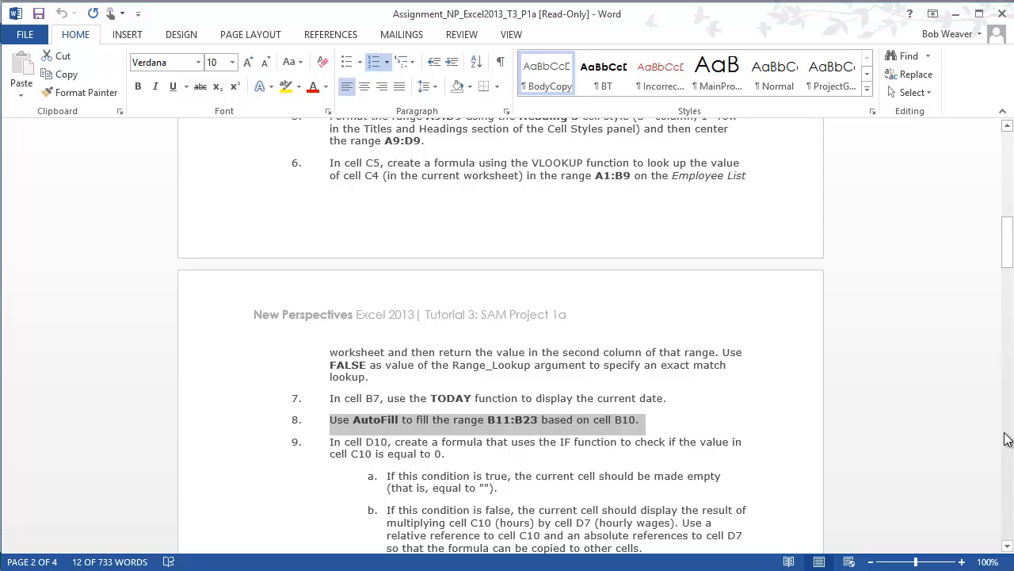
key(alt+Tab)
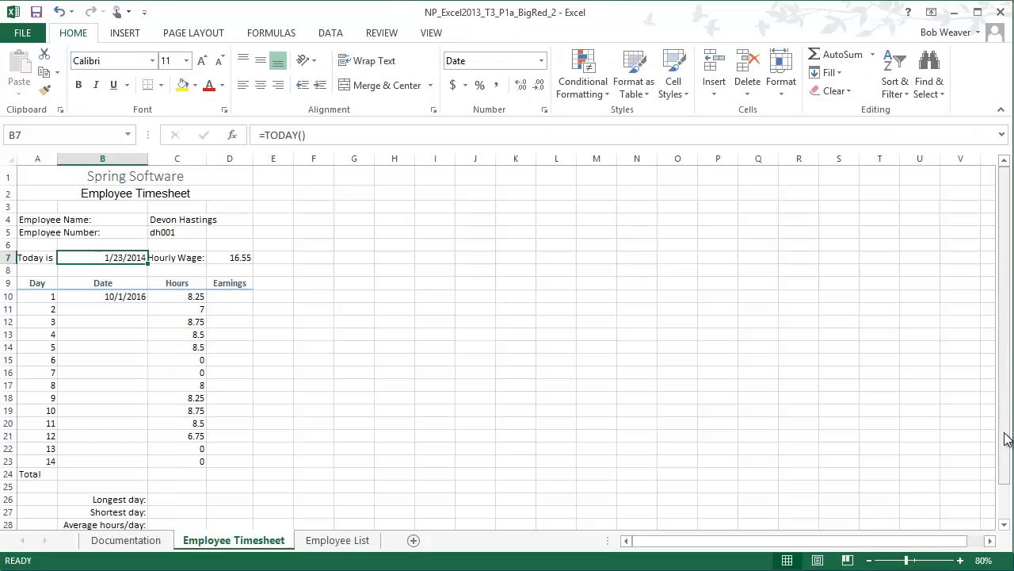
click(103, 295)
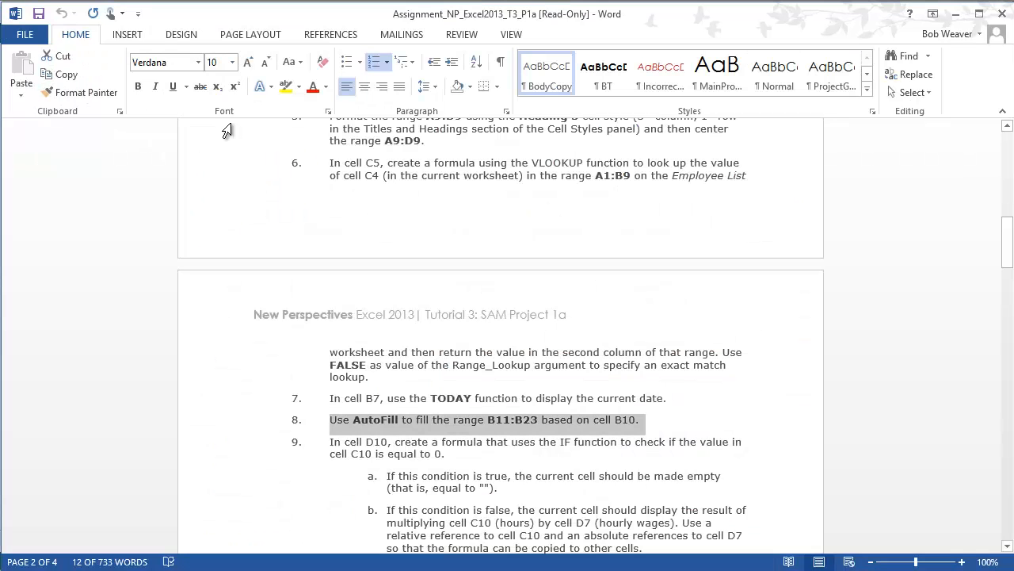
key(alt+Tab)
key(alt+Tab)
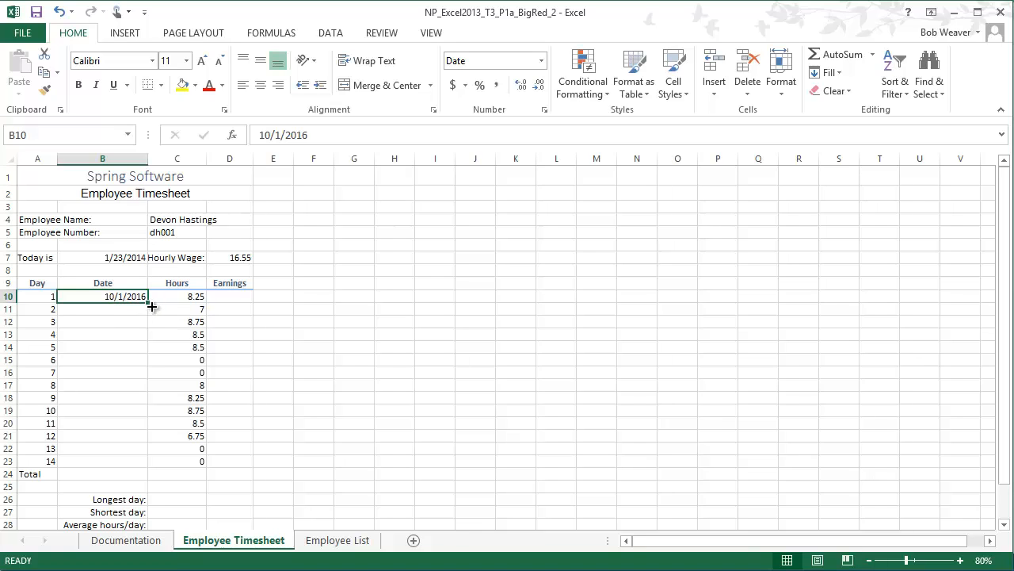
drag(151, 305, 147, 473)
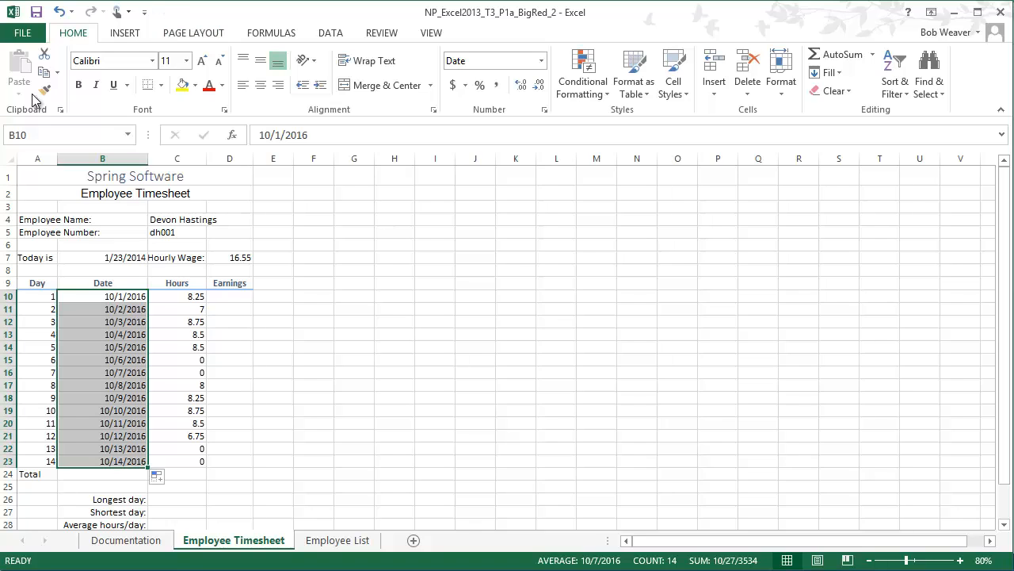
click(139, 296)
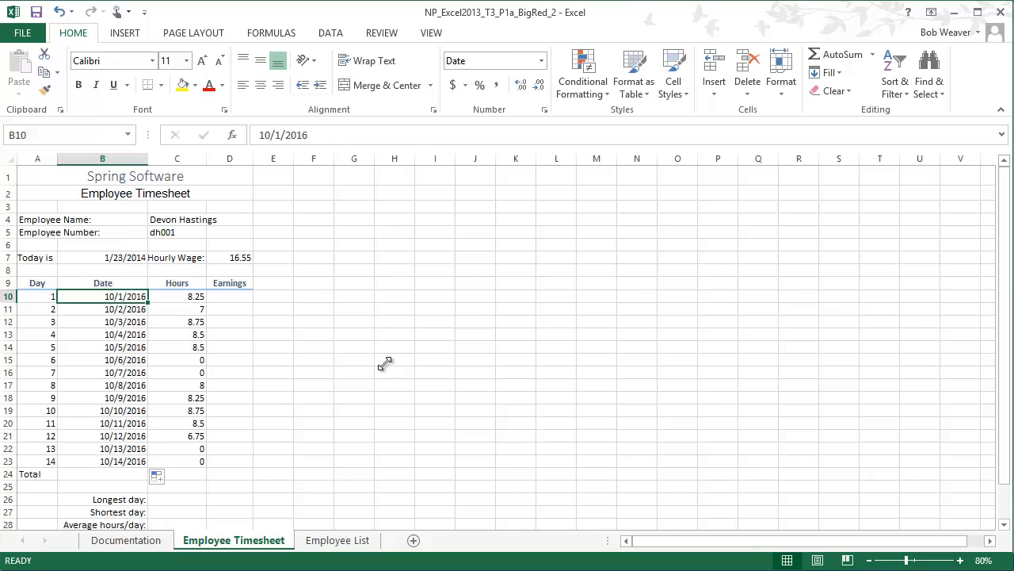
Read project step 9 in Word about the IF formula and select cell D10 of the Employee Timesheet.
key(alt+Tab)
scroll(343, 369, down, 1)
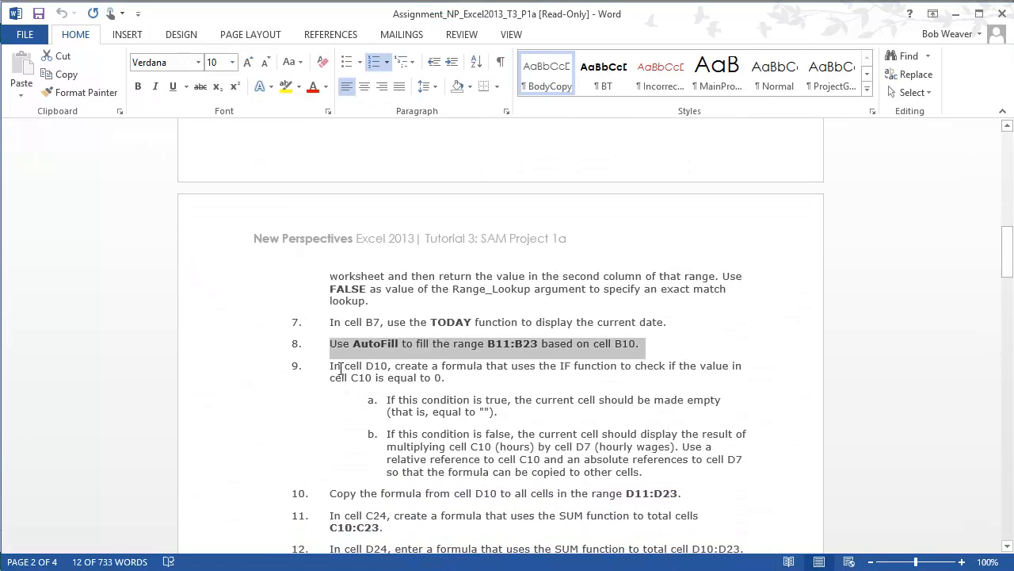
drag(330, 366, 661, 475)
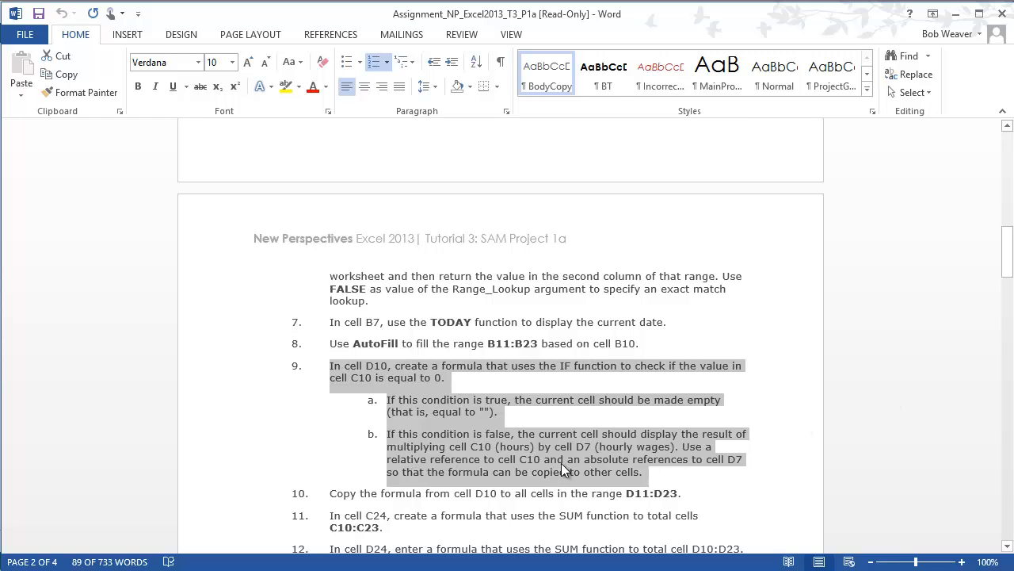
key(alt+Tab)
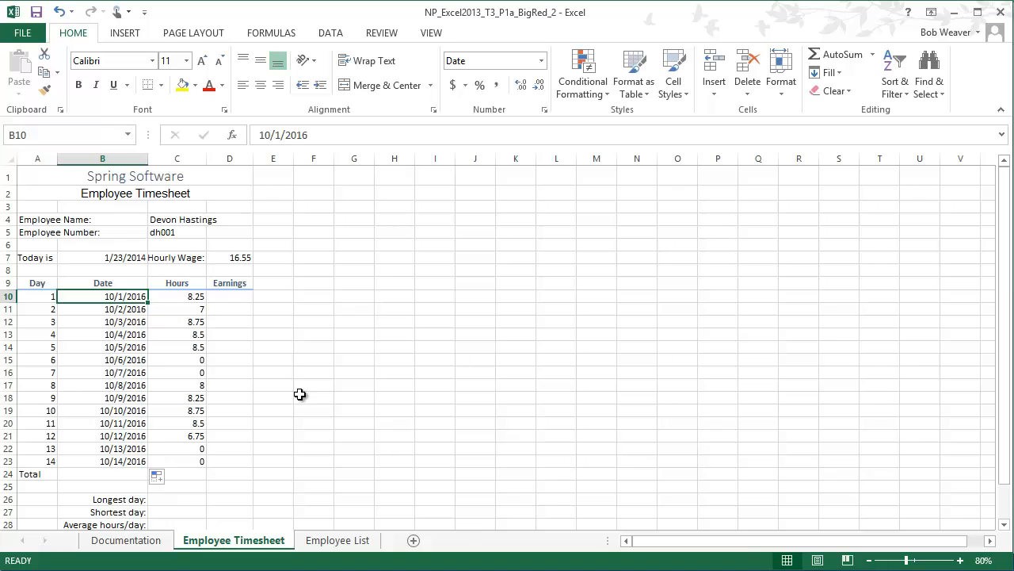
click(225, 296)
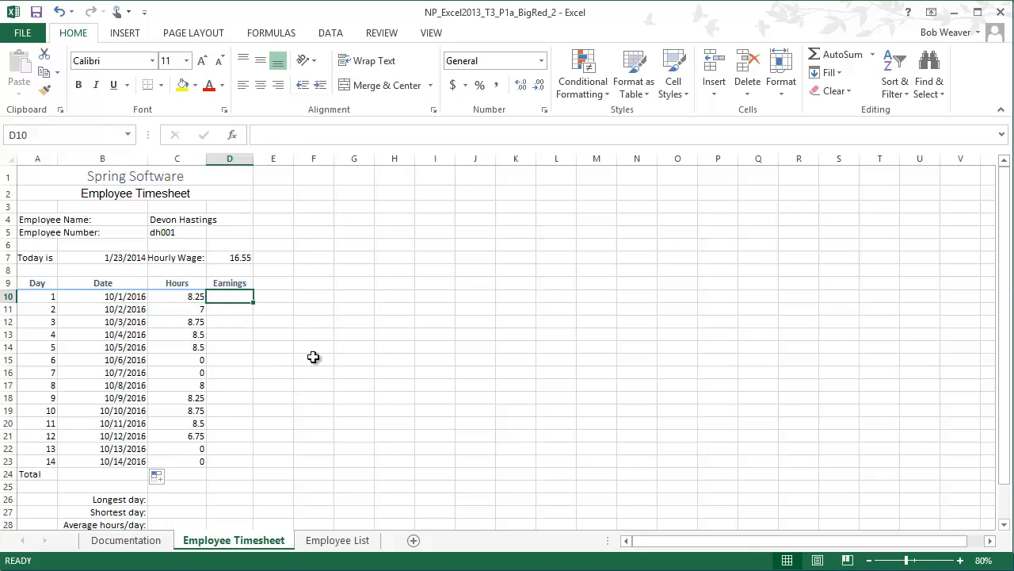
text(=if()
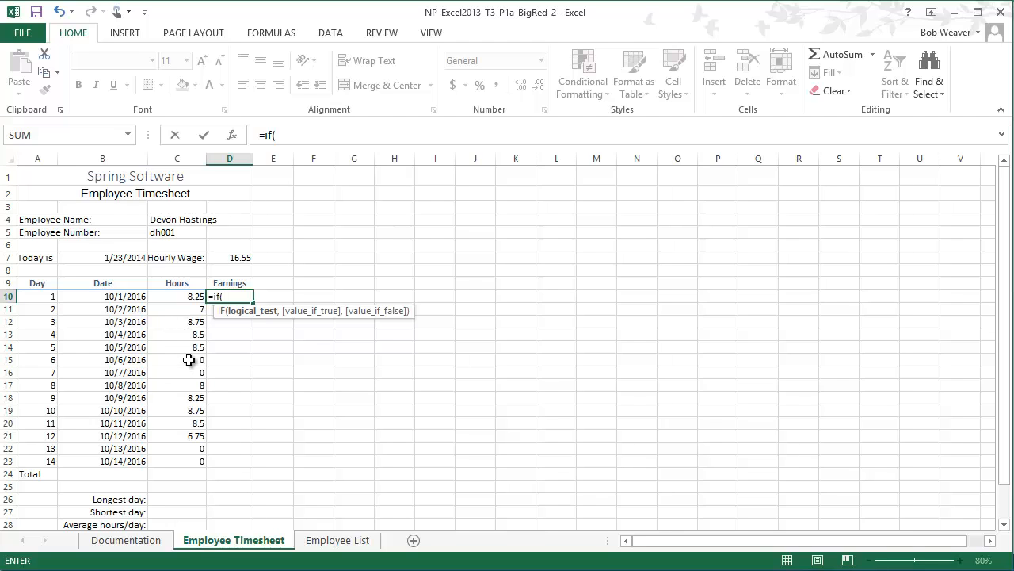
mouse_move(188, 360)
mouse_down()
mouse_move(184, 380)
mouse_move(183, 367)
mouse_up()
key(Escape)
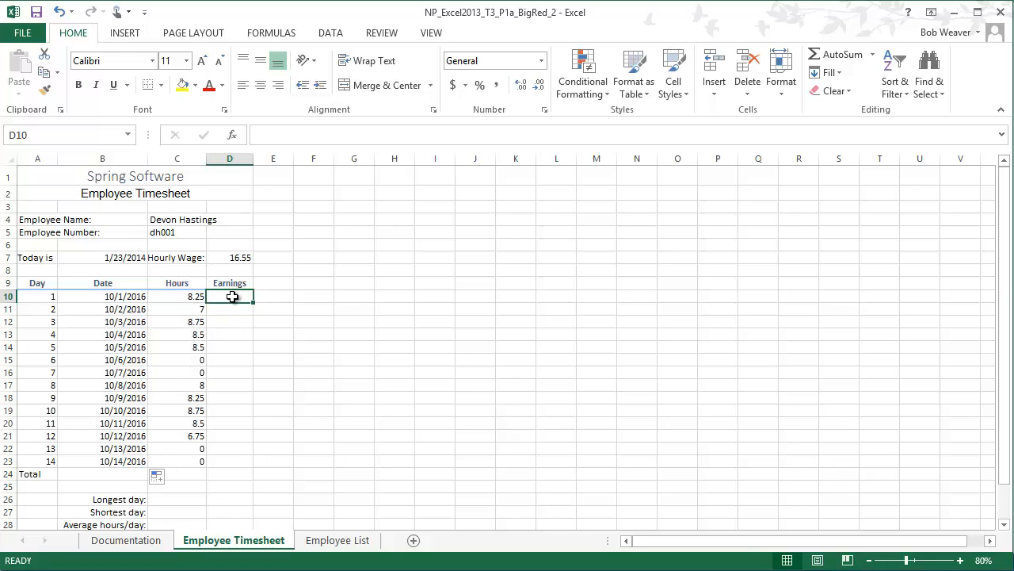
Enter the formula =IF(C10=0,"",C10*D7) in cell D10 of the Employee Timesheet.
text(=)
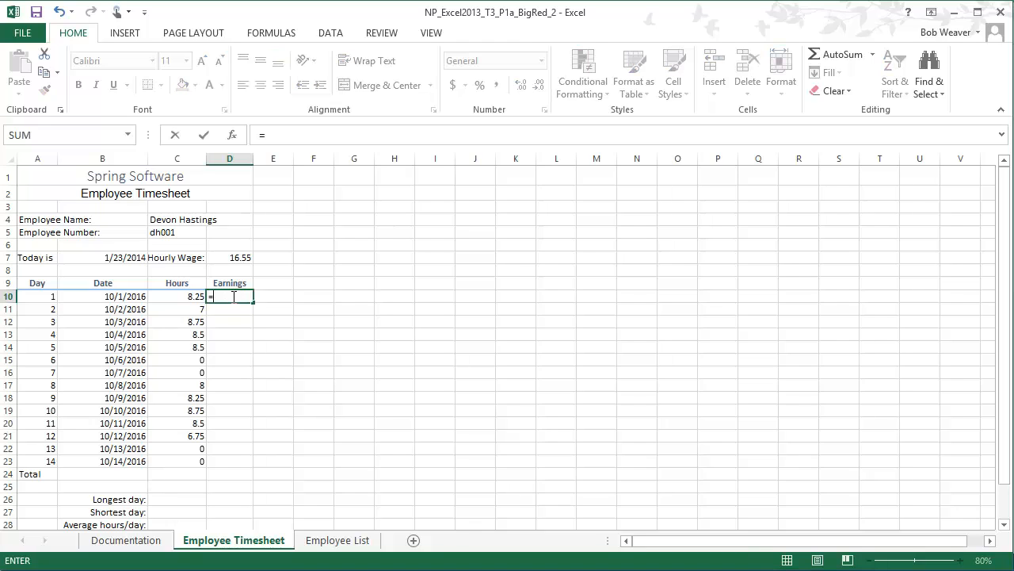
text(if()
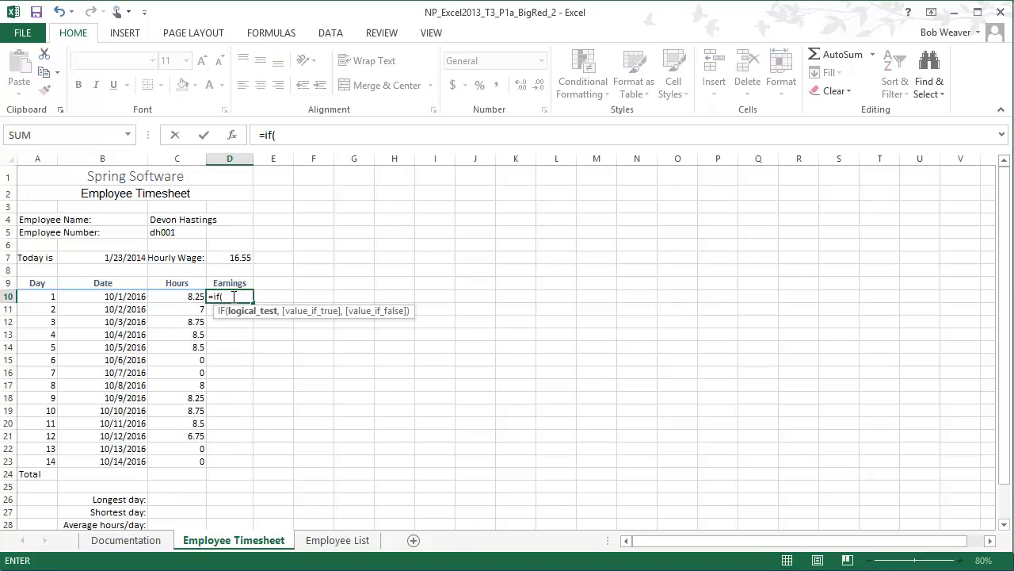
click(185, 298)
text(=)
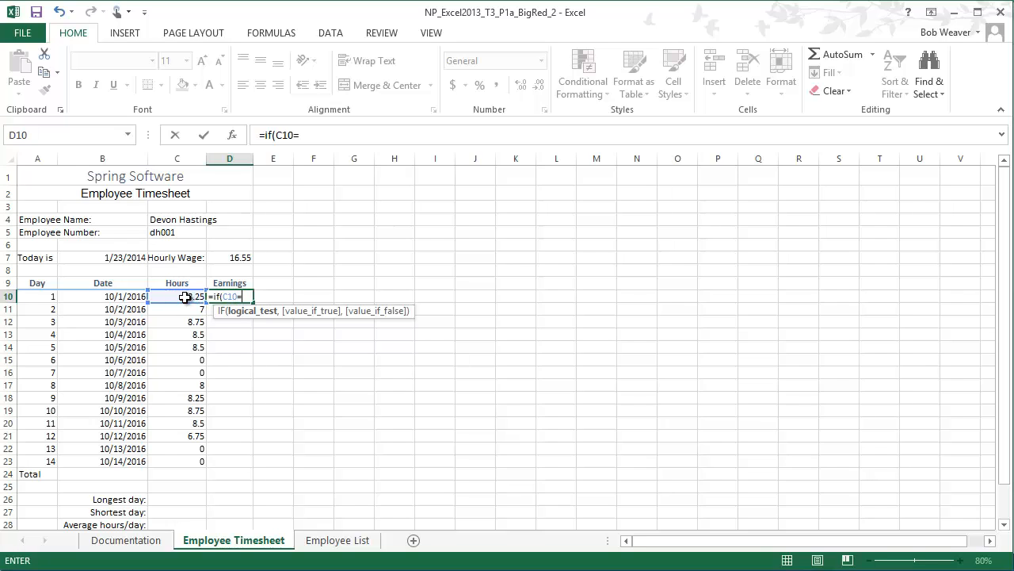
text(0,)
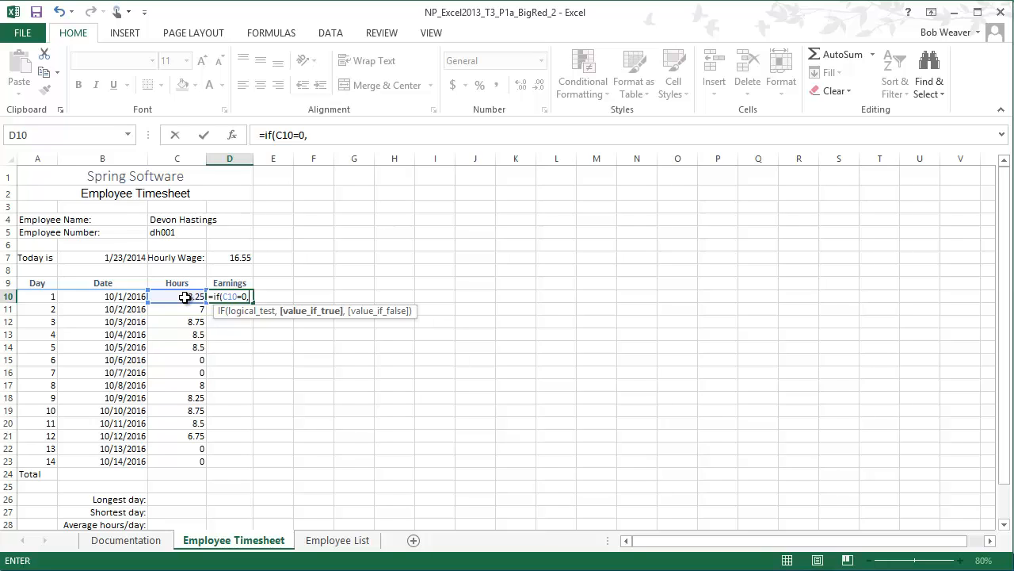
text("")
text(,)
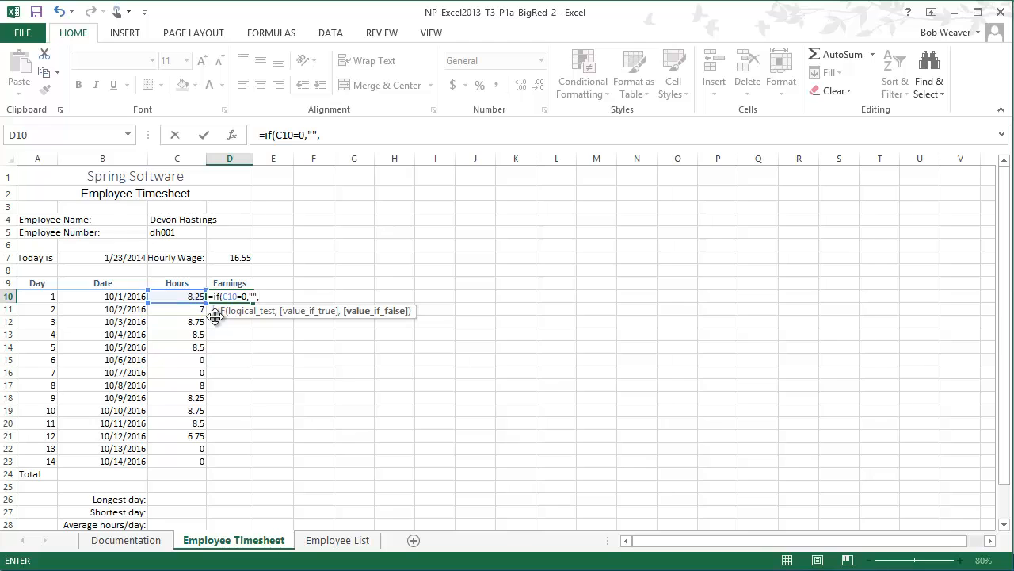
click(183, 297)
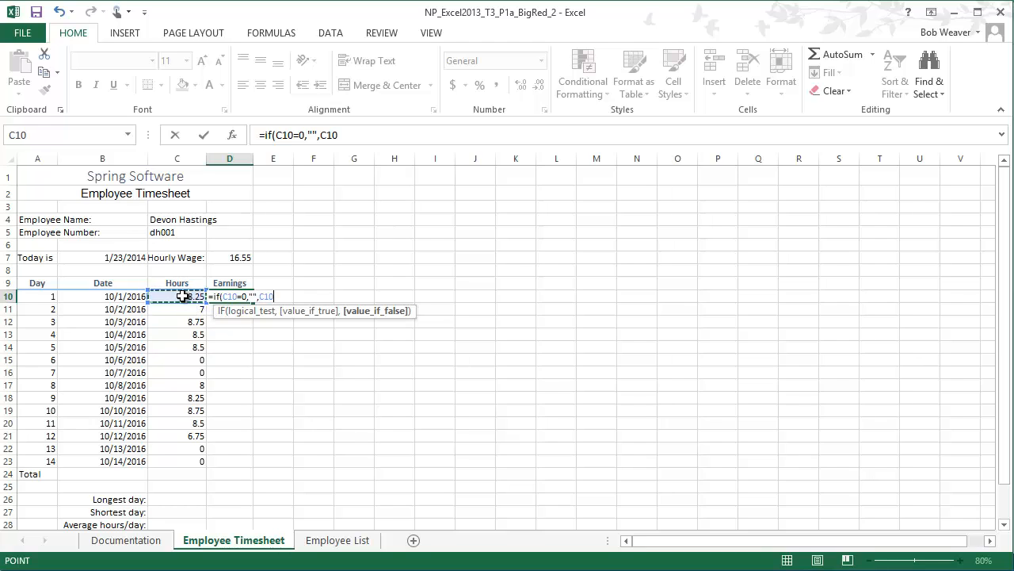
text(*)
click(236, 259)
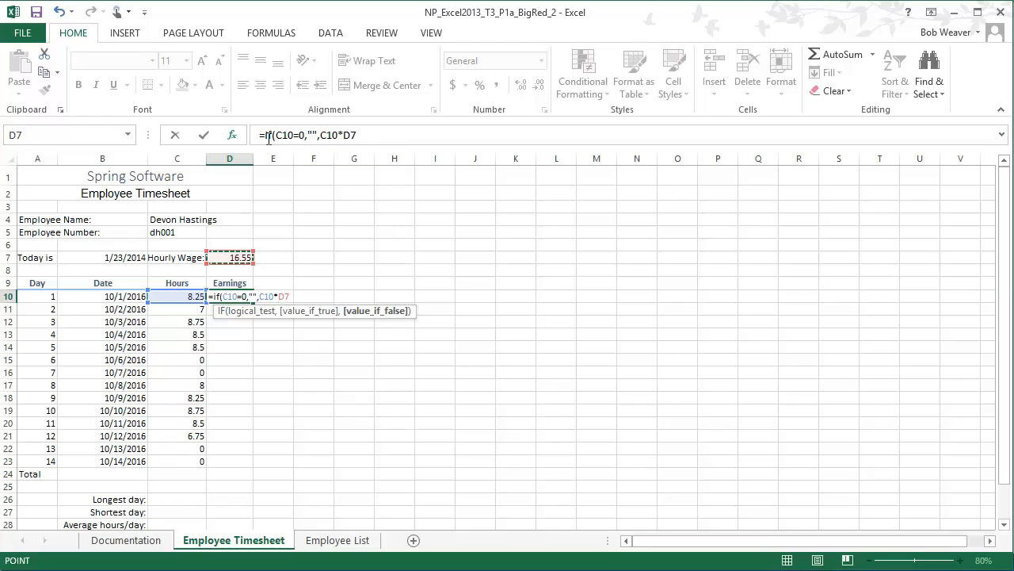
click(388, 136)
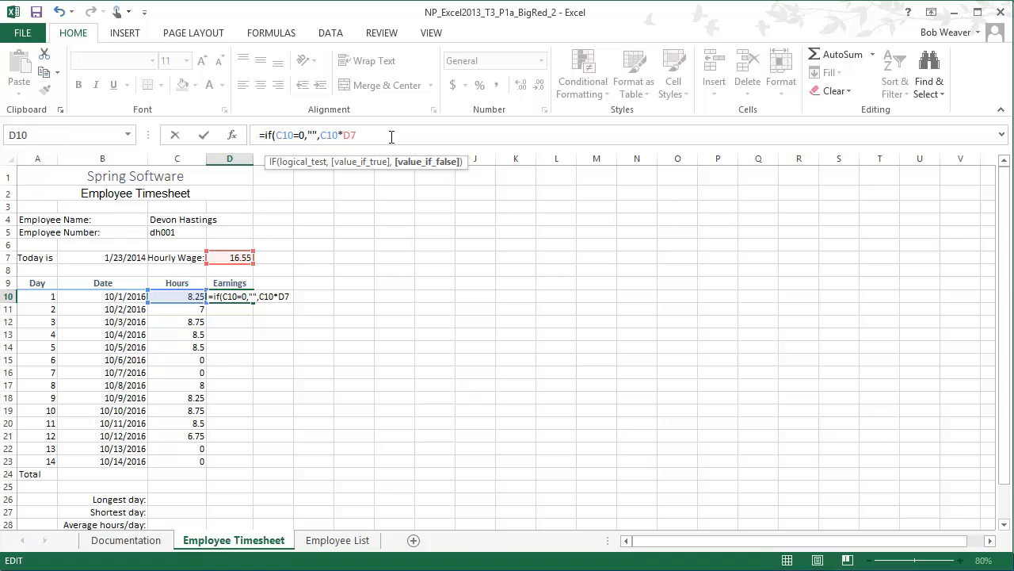
text())
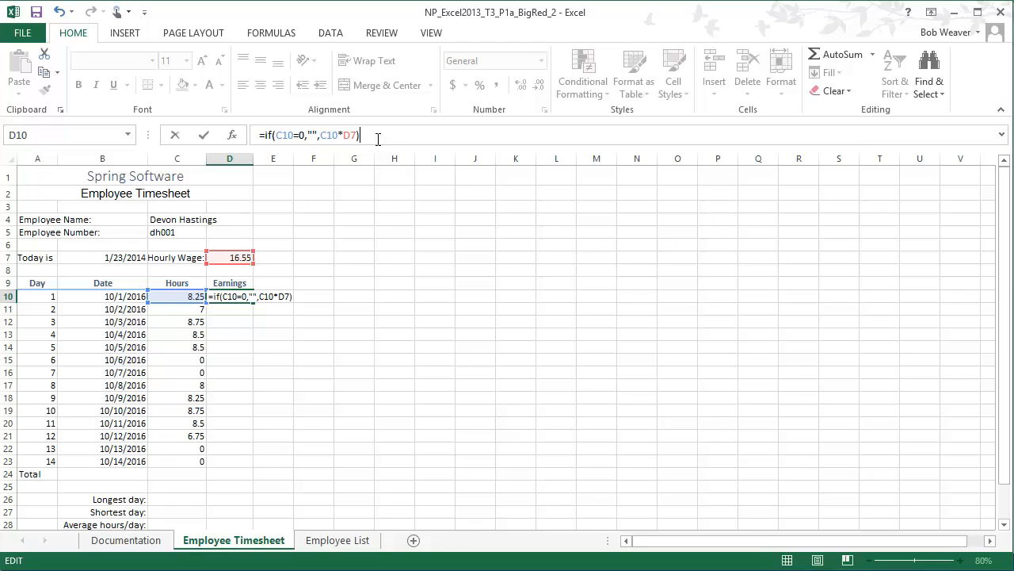
key(Return)
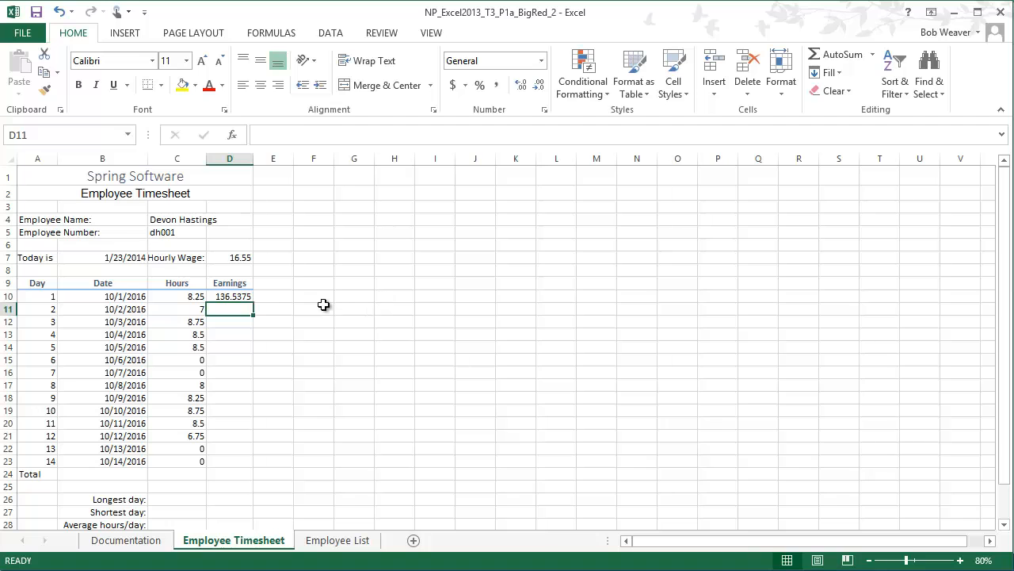
Following project step 9b in Word, make the D7 reference absolute in cell D10, giving =IF(C10=0,"",C10*$D$7).
key(alt+Tab)
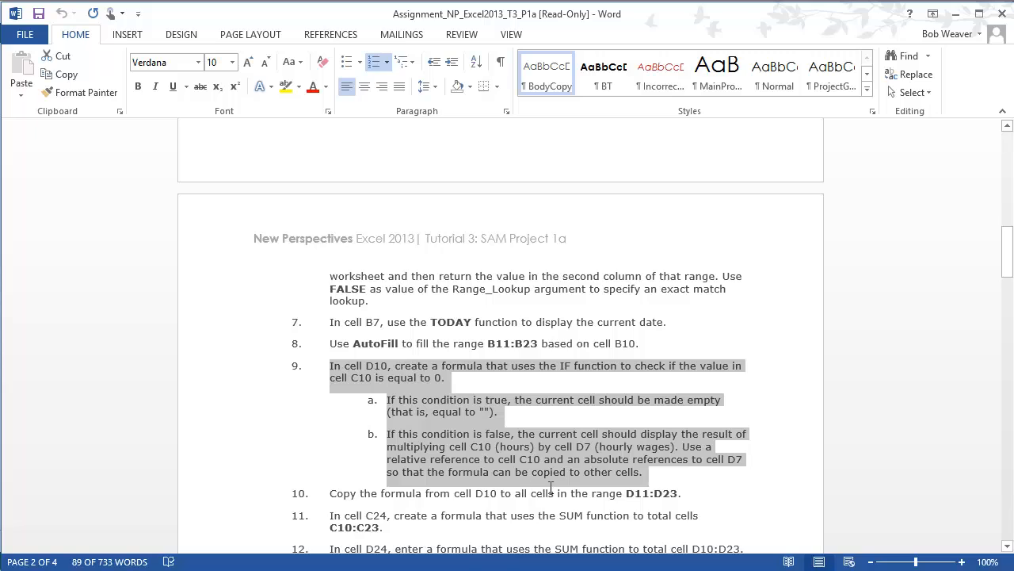
key(alt+Tab)
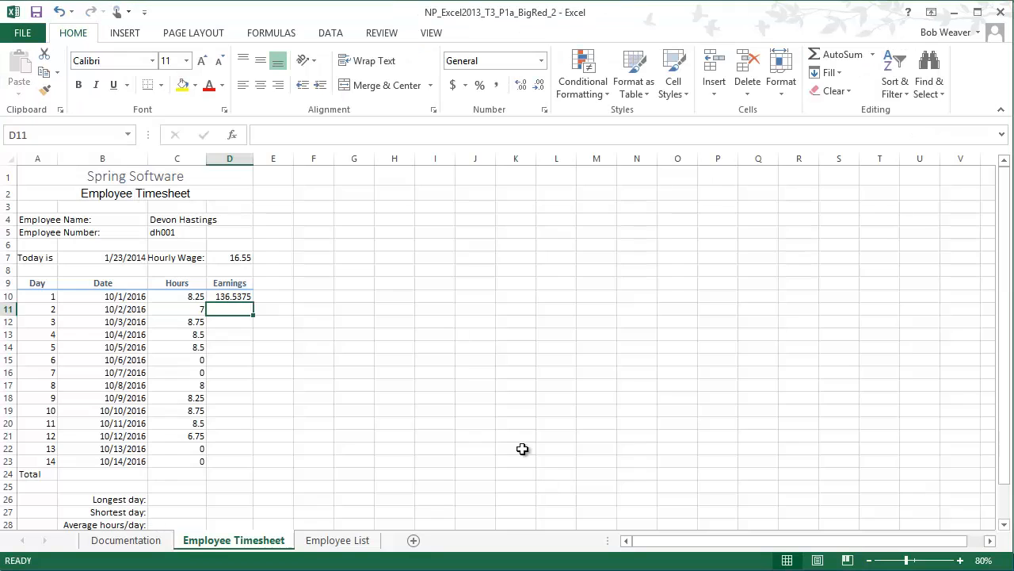
click(242, 297)
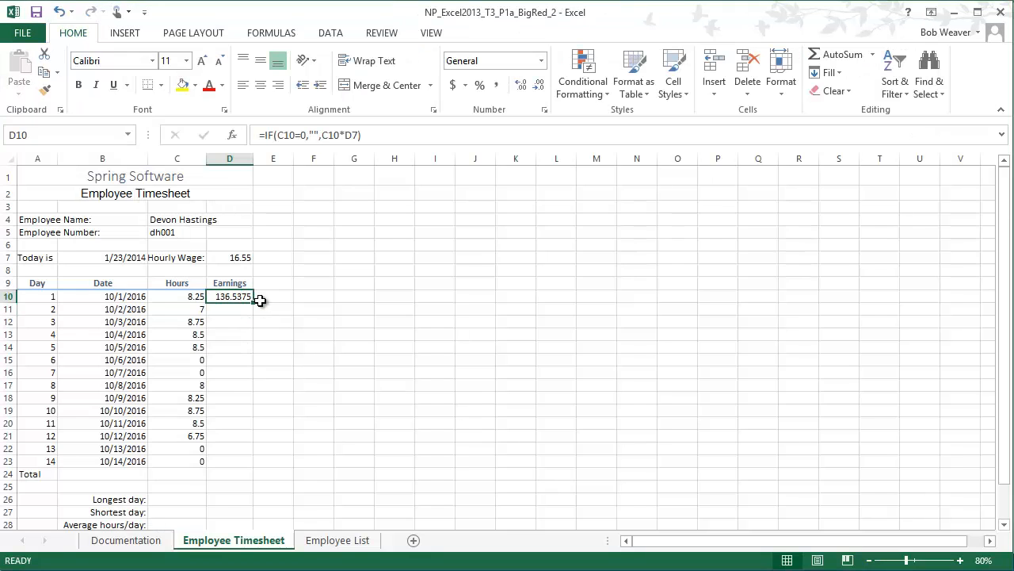
double_click(231, 296)
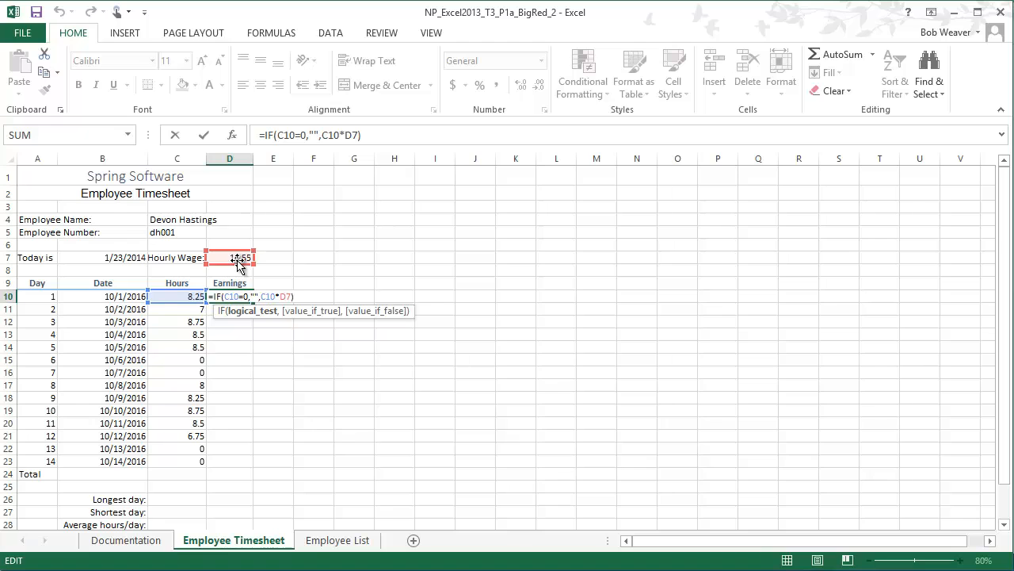
click(344, 135)
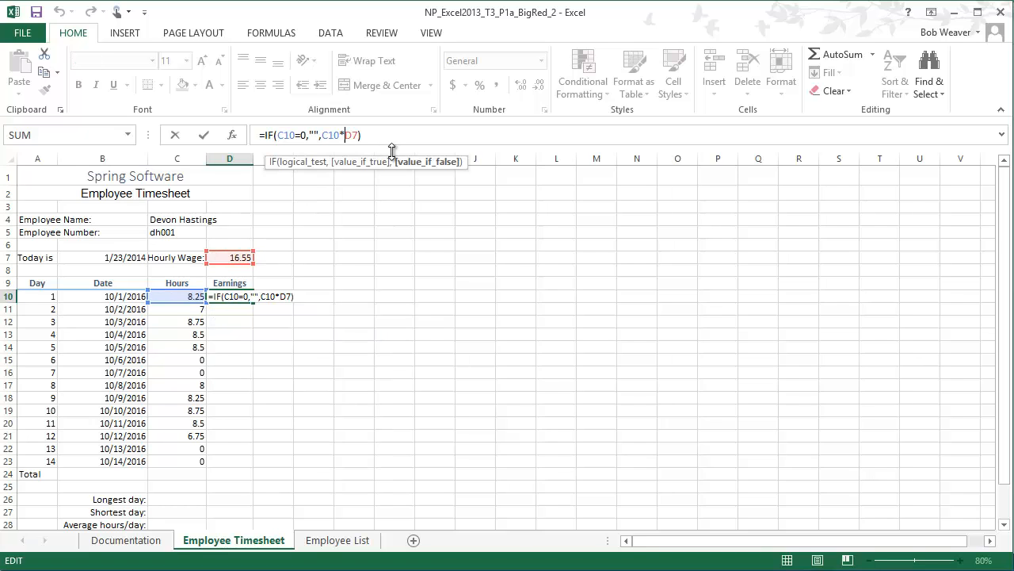
text($)
key(Right)
text($)
key(Return)
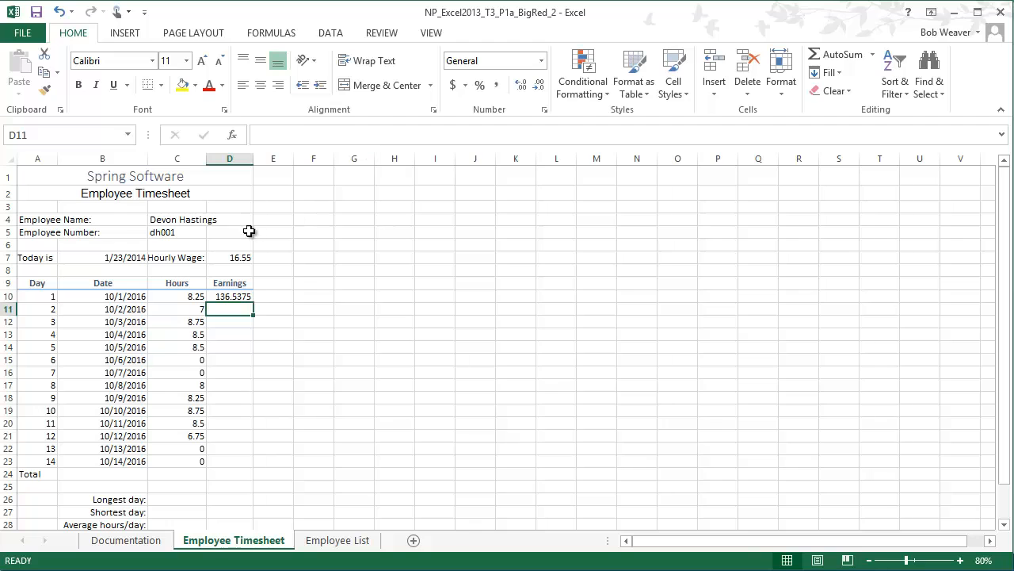
Review the formula in cell D10 and AutoFill it down through the range D11:D23.
click(236, 256)
click(226, 298)
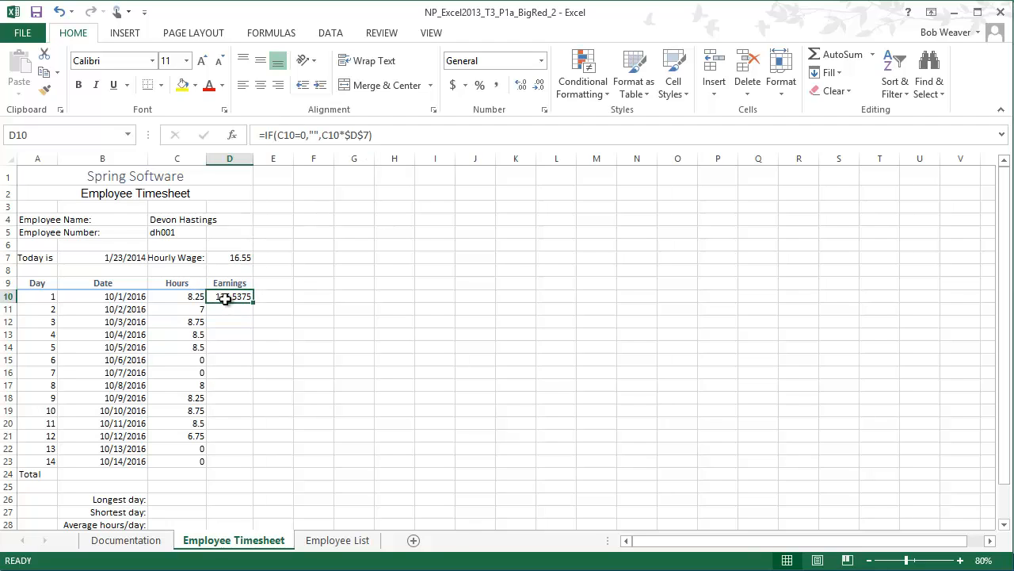
double_click(226, 298)
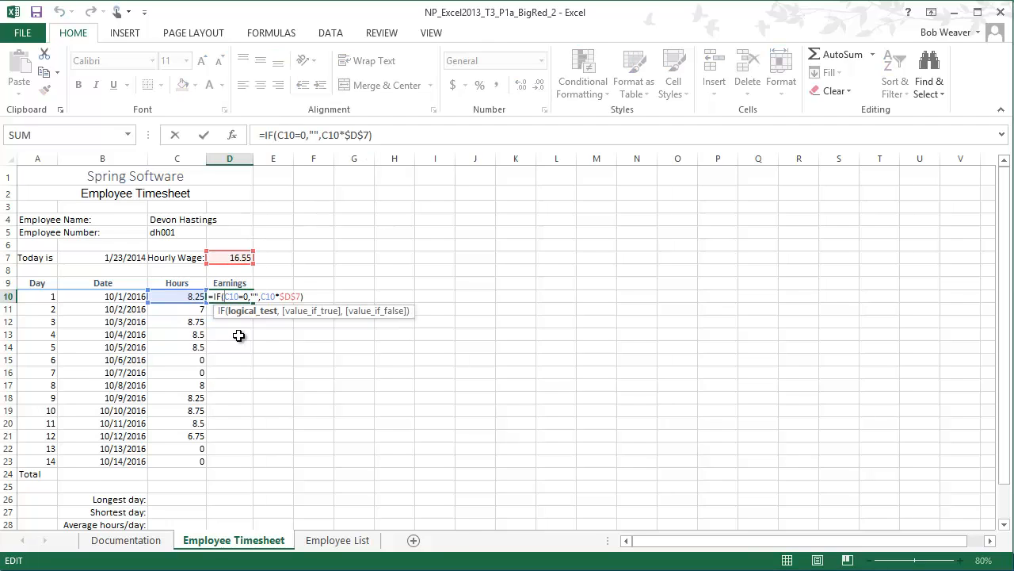
key(Escape)
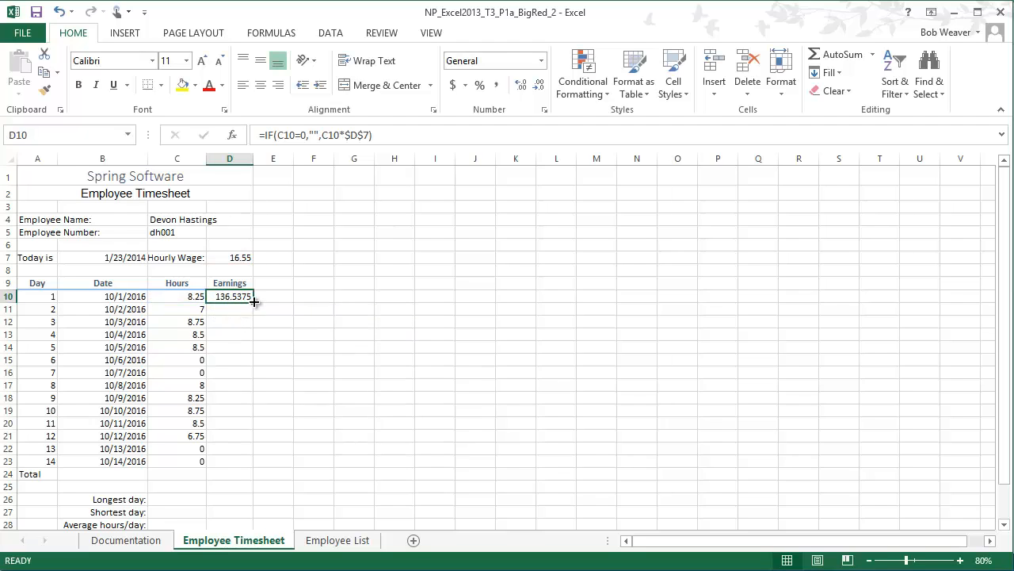
click(295, 320)
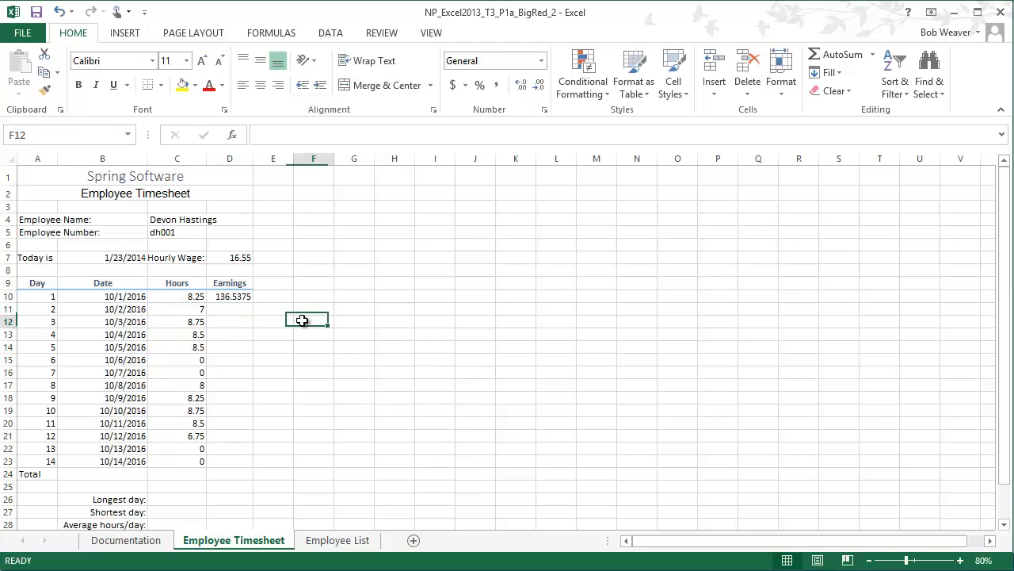
click(229, 295)
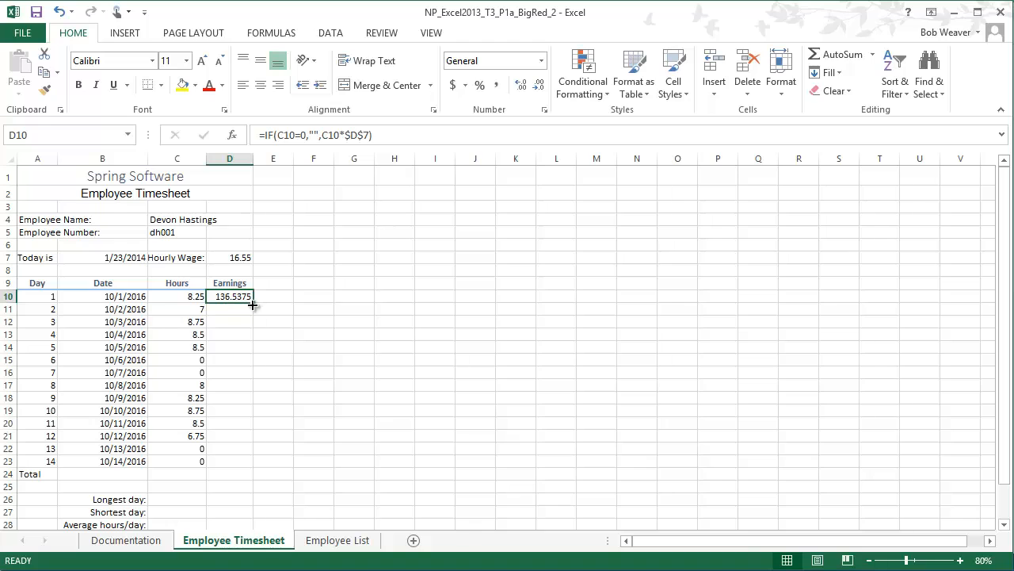
drag(252, 304, 255, 468)
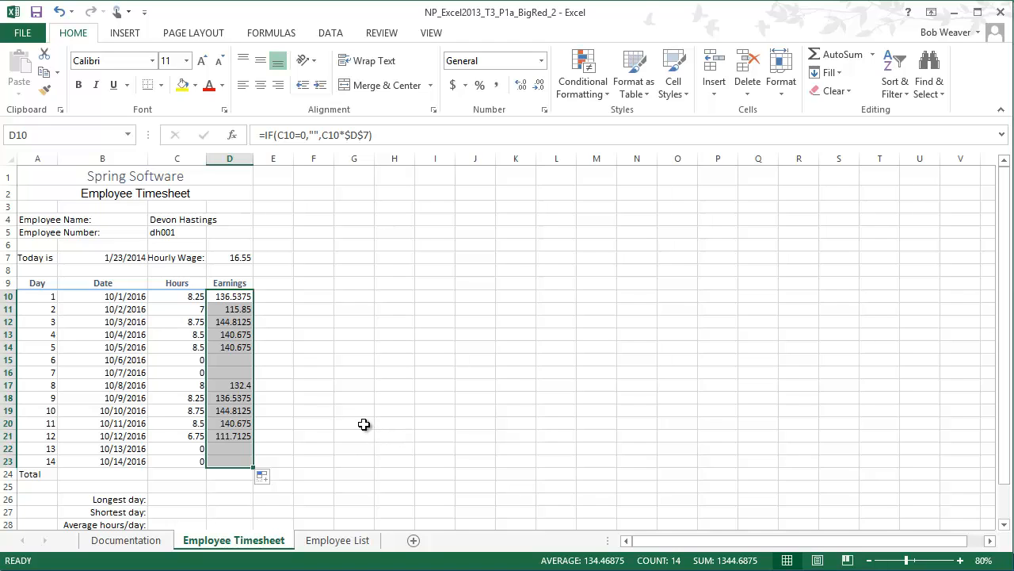
Examine the copied Earnings formulas, checking the references in D19 and the zero-hour rows D15, D16, D22 and D23.
double_click(231, 411)
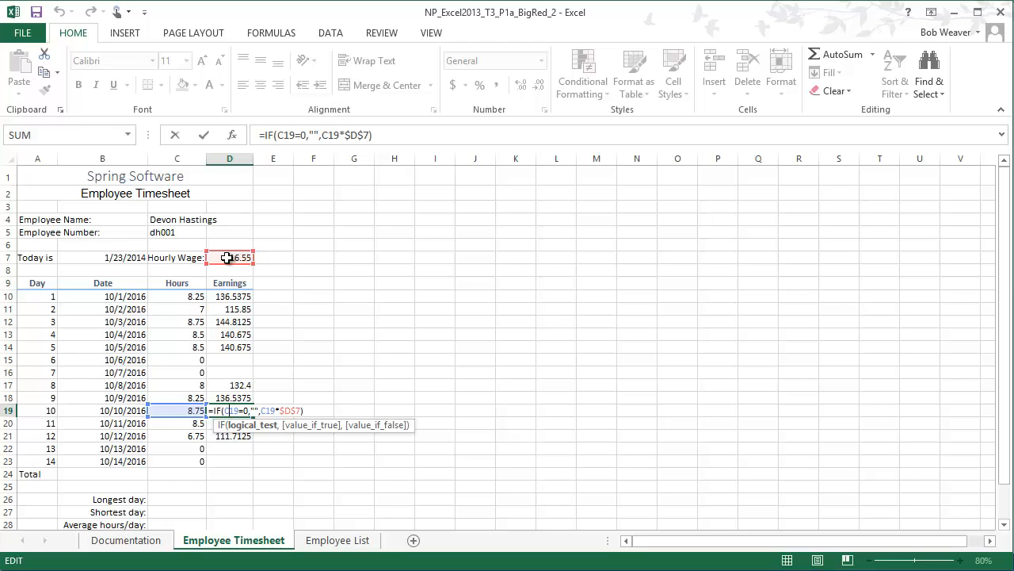
key(ctrl+Return)
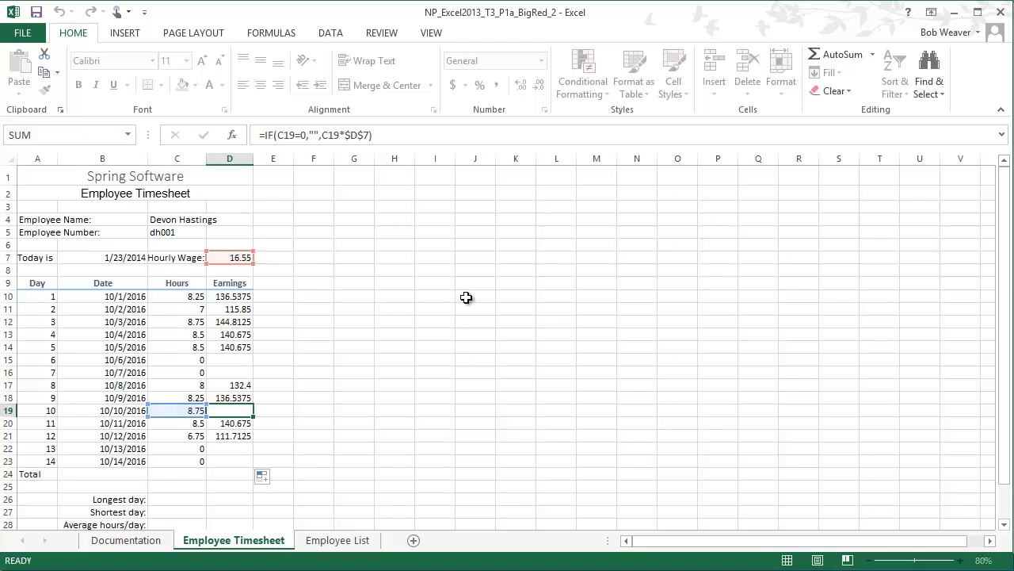
click(227, 362)
click(228, 370)
click(232, 362)
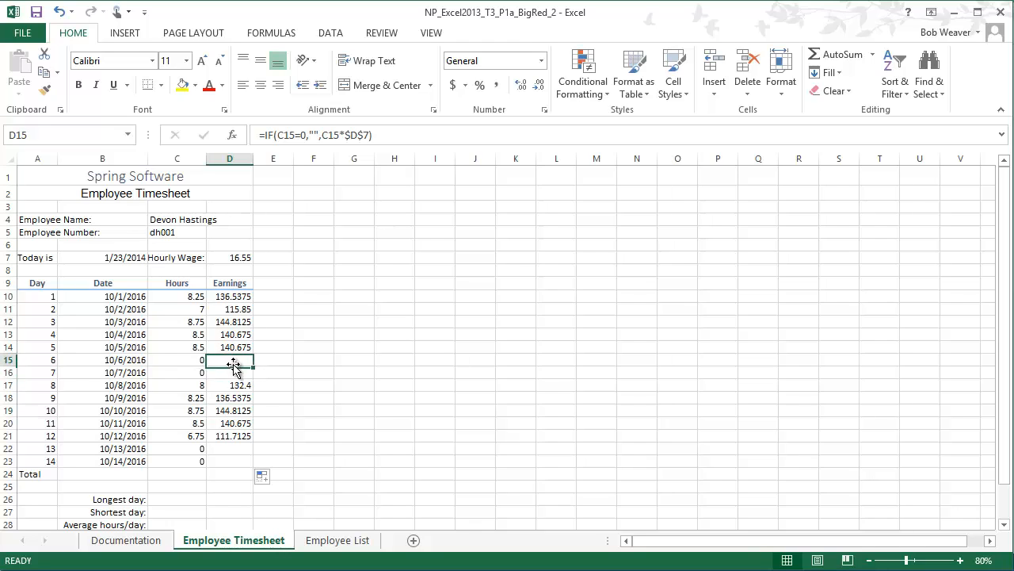
click(234, 371)
click(233, 360)
click(234, 370)
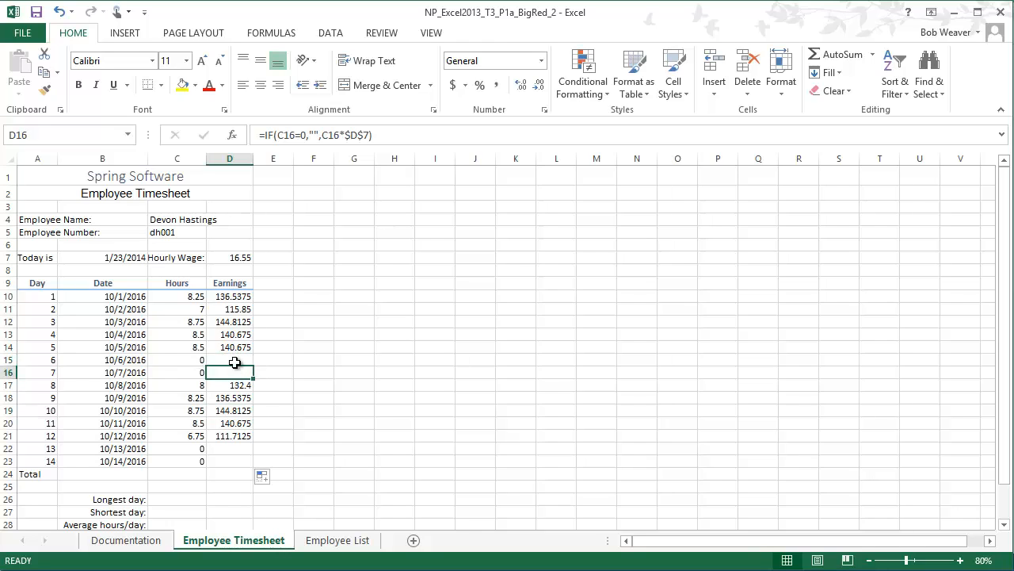
click(233, 361)
click(234, 370)
click(235, 360)
click(236, 371)
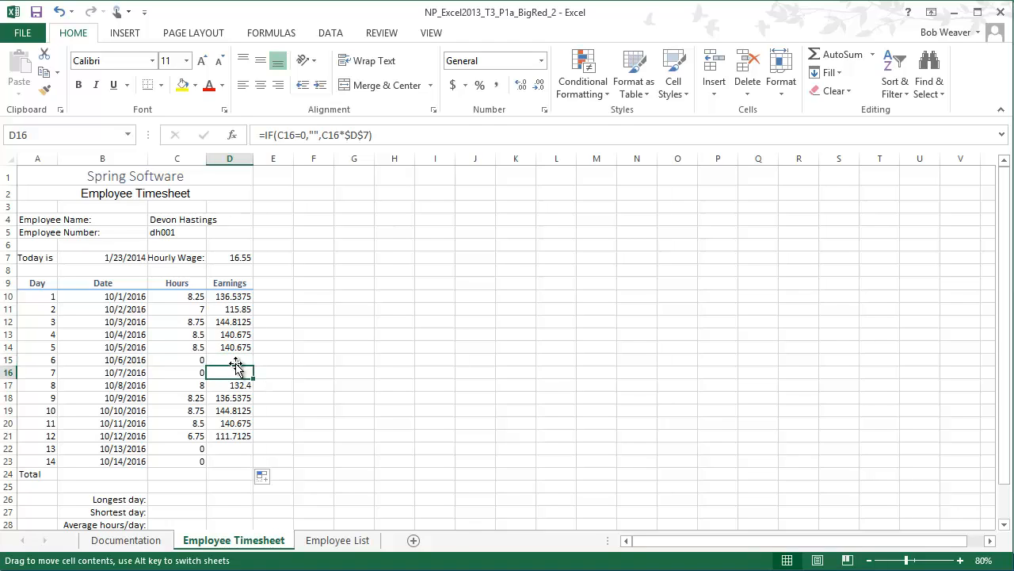
click(236, 360)
click(238, 371)
click(235, 360)
click(236, 370)
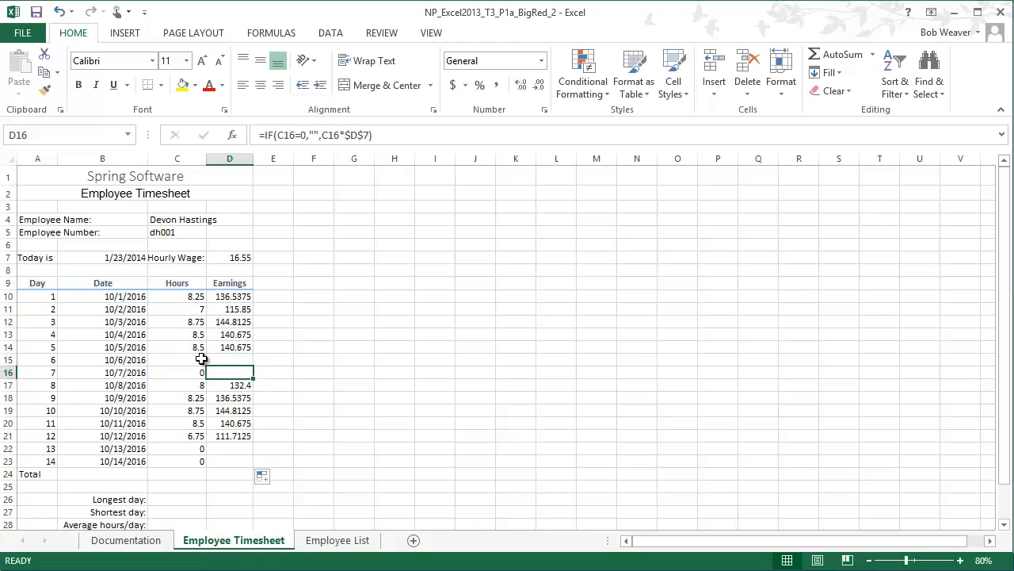
click(194, 361)
click(193, 371)
click(194, 360)
click(229, 361)
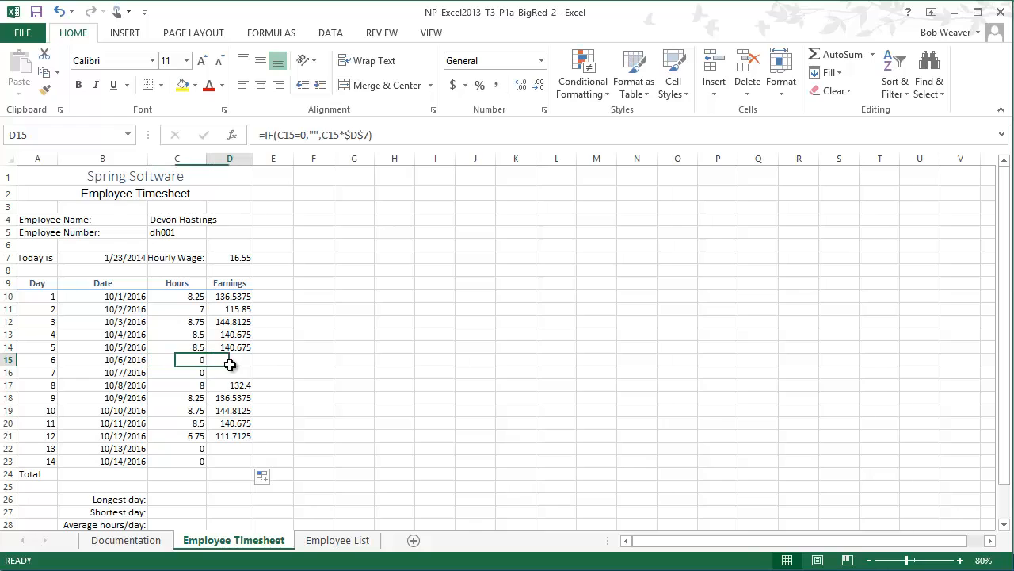
click(230, 371)
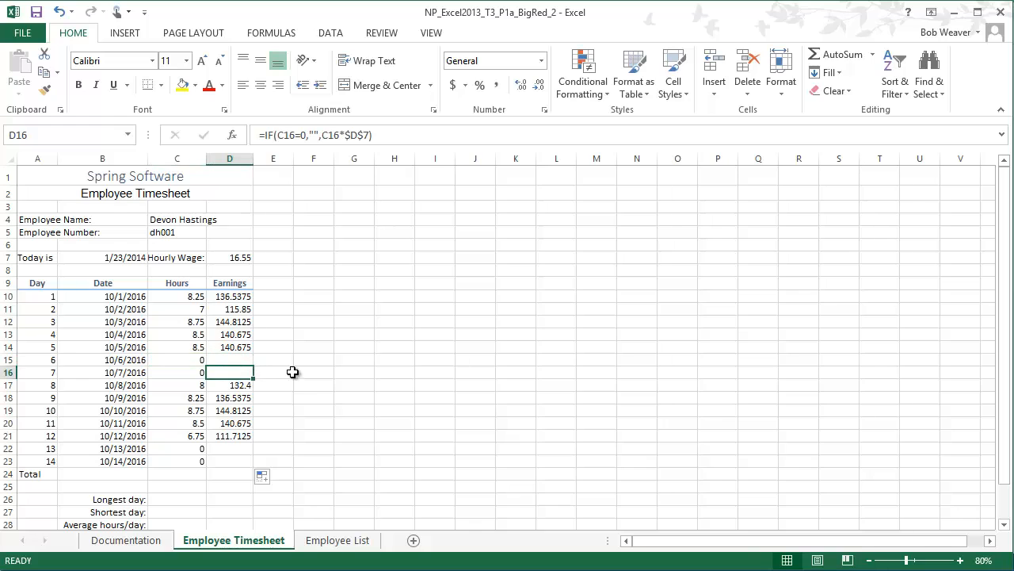
click(230, 449)
click(230, 461)
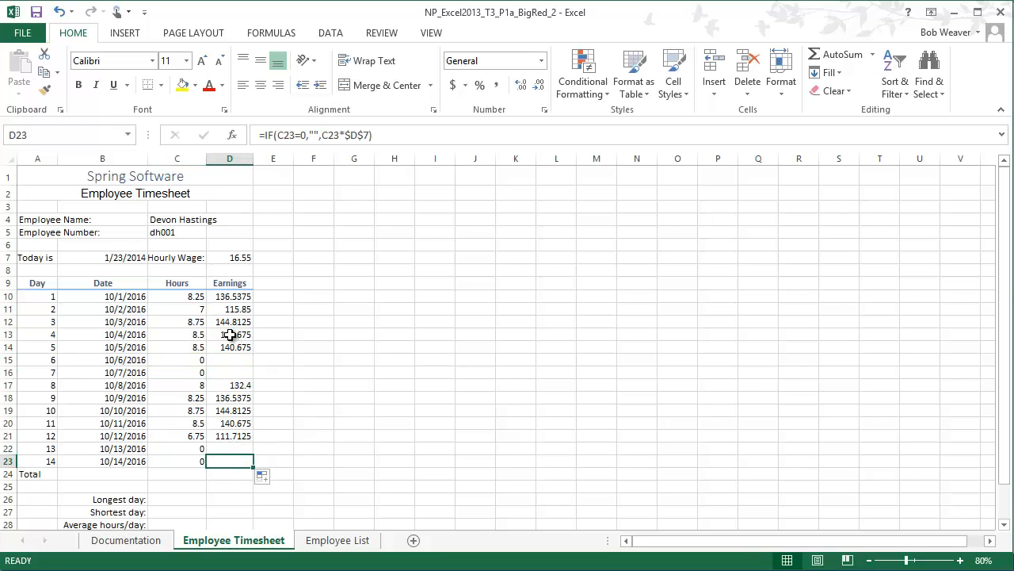
click(230, 360)
click(229, 334)
Switch to Word and read project step 10 about copying the D10 formula to D11:D23, highlighting its text.
key(alt+Tab)
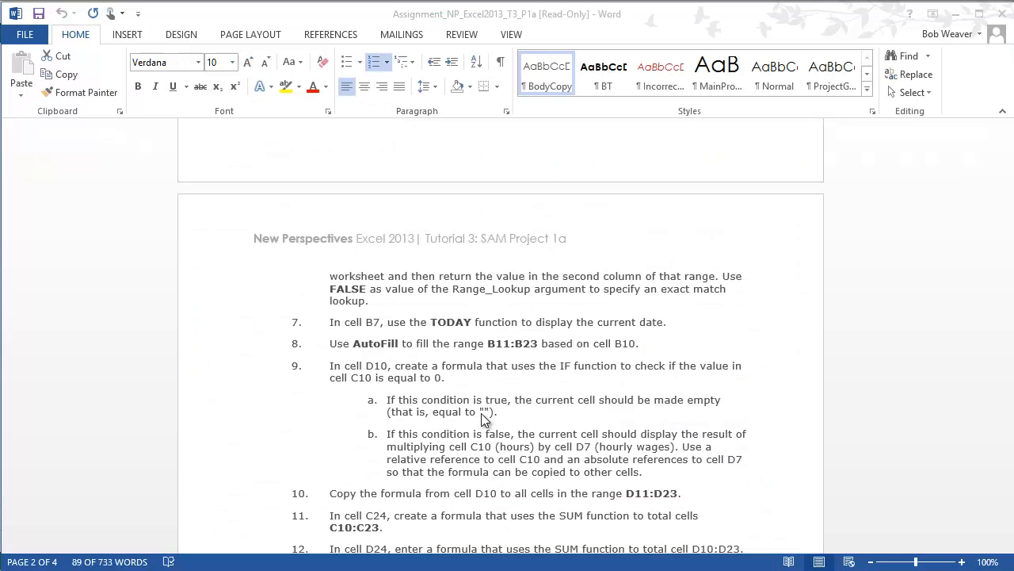
drag(330, 365, 324, 492)
click(333, 489)
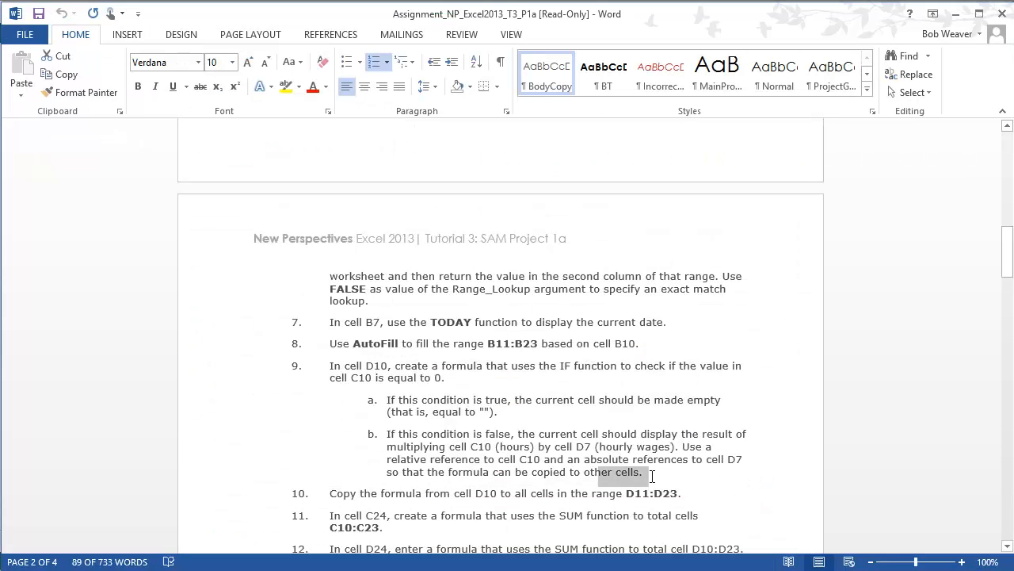
shift+click(720, 489)
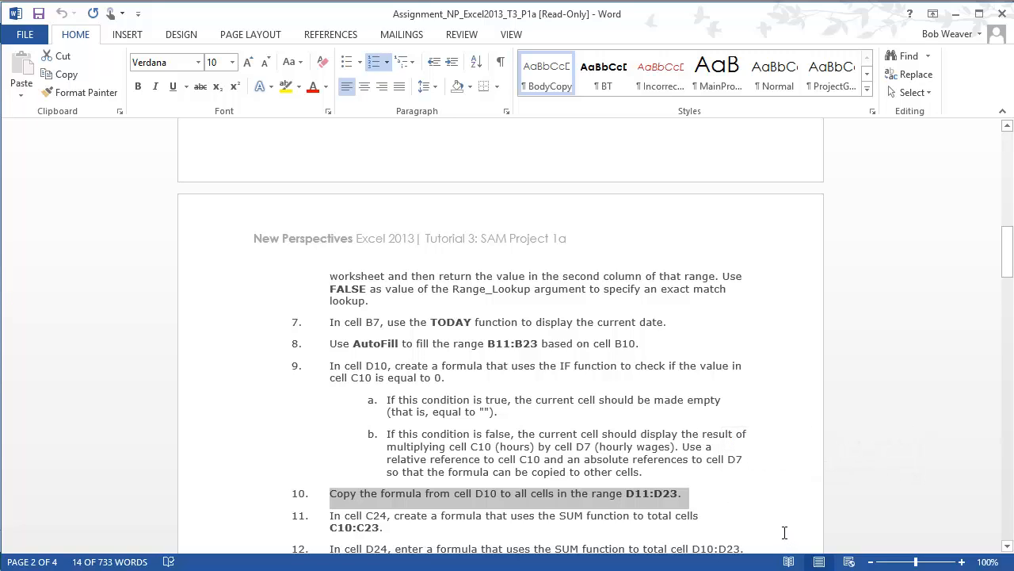
scroll(783, 531, down, 1)
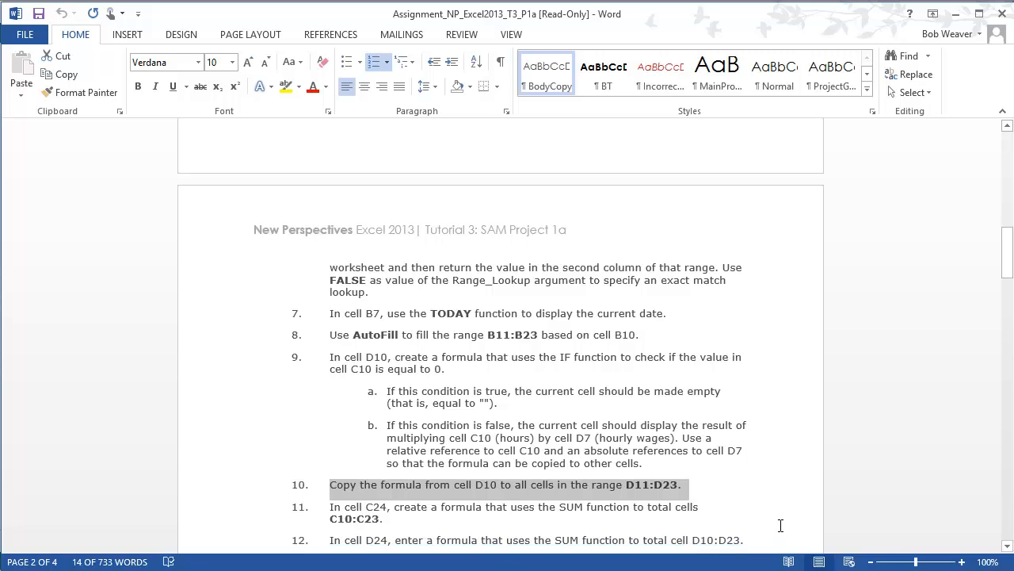
Highlight project step 11 in Word and, following it, total the hours in Excel cell C24 with =SUM(C10:C23).
click(336, 480)
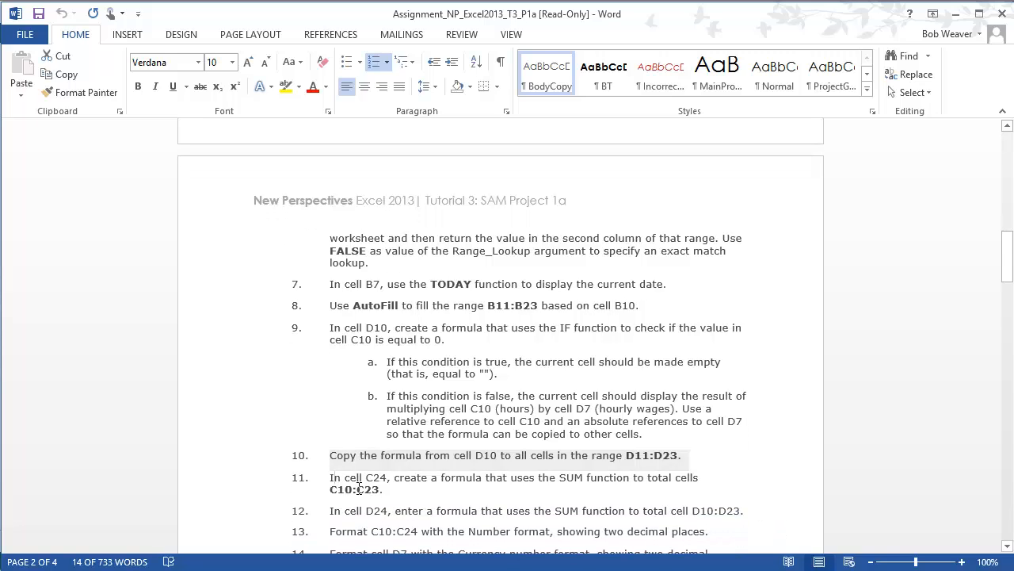
shift+click(398, 490)
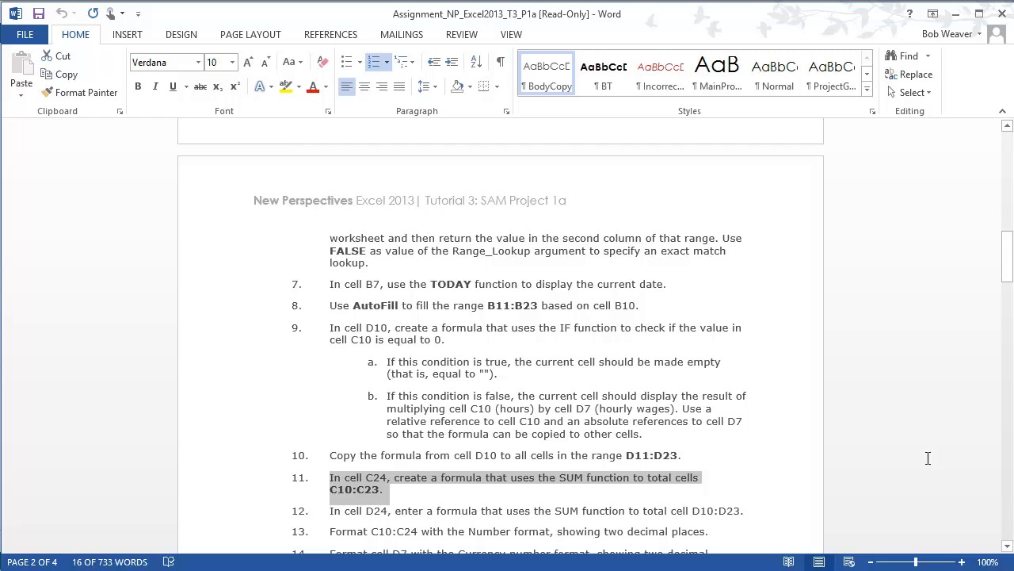
key(alt+Tab)
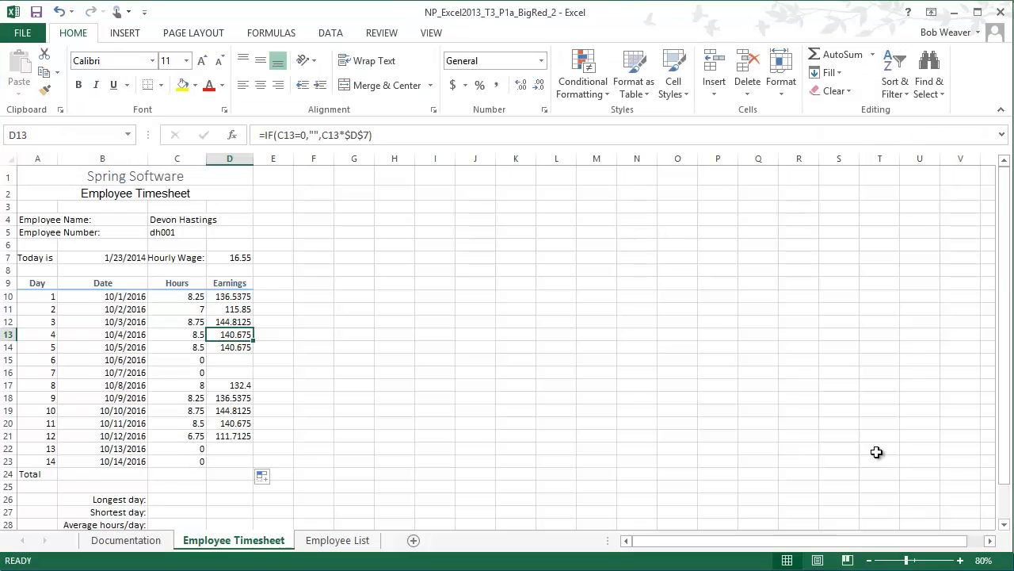
click(174, 473)
key(alt+Tab)
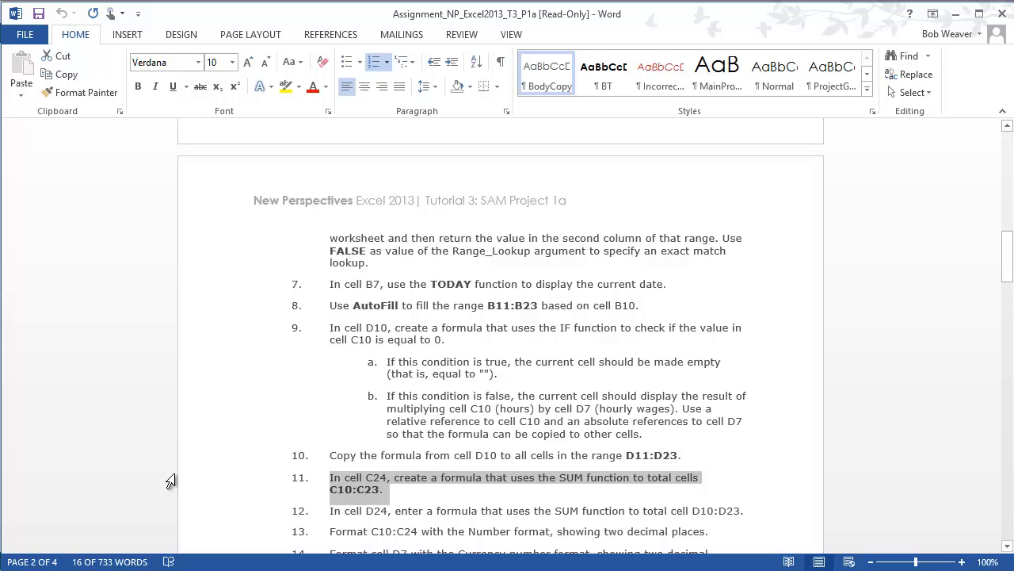
key(alt+Tab)
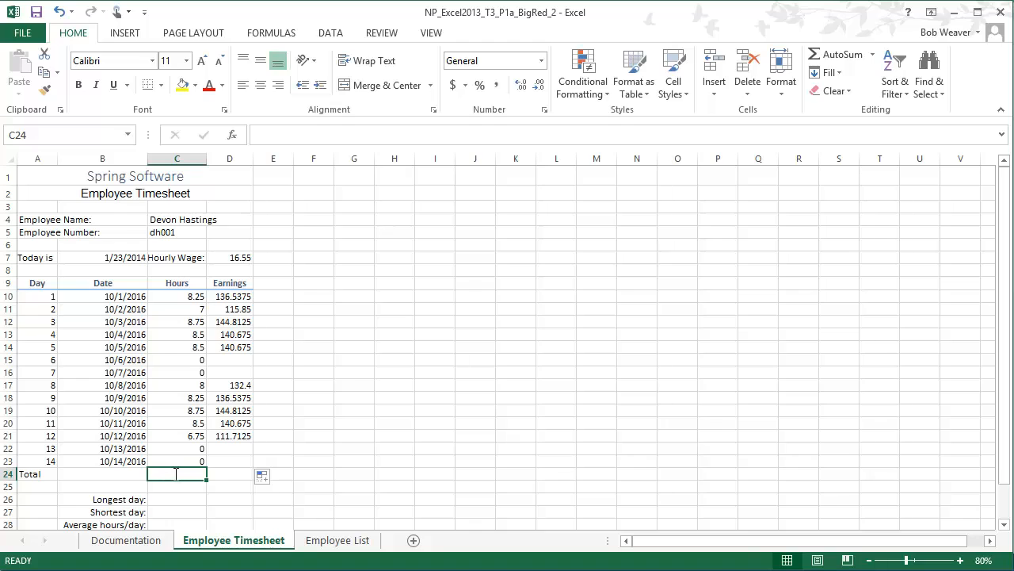
text(=sum)
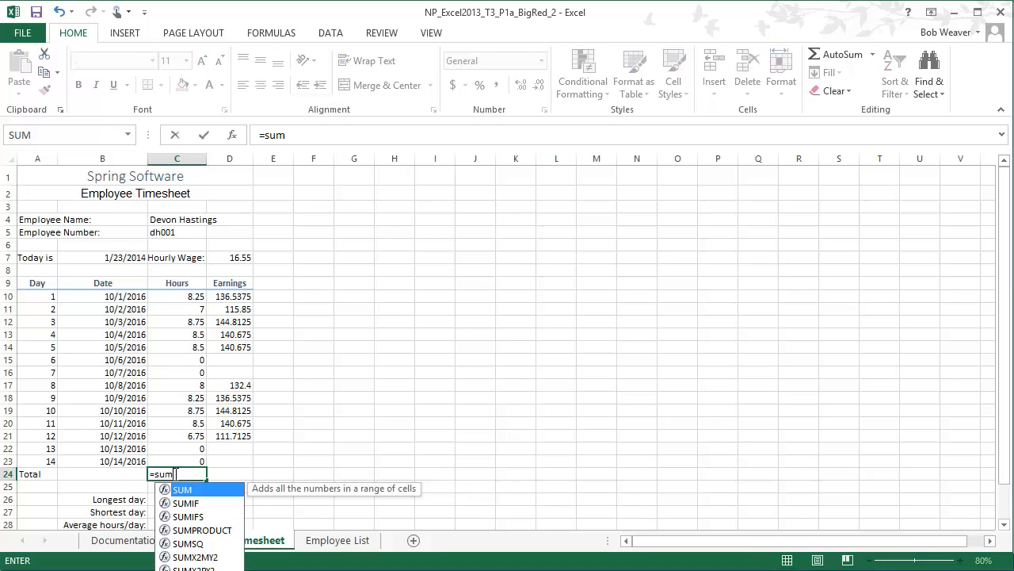
text(()
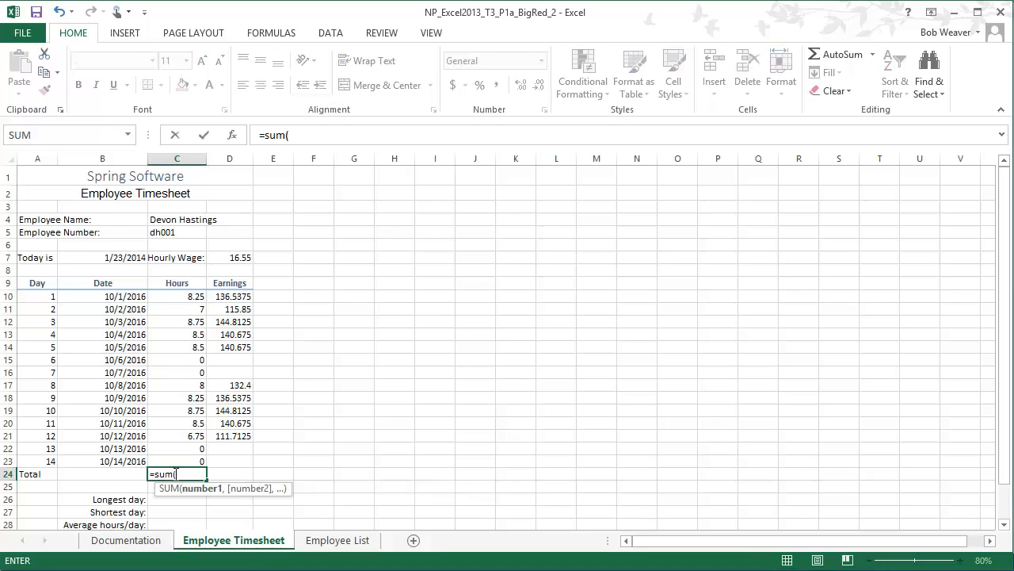
drag(189, 298, 169, 462)
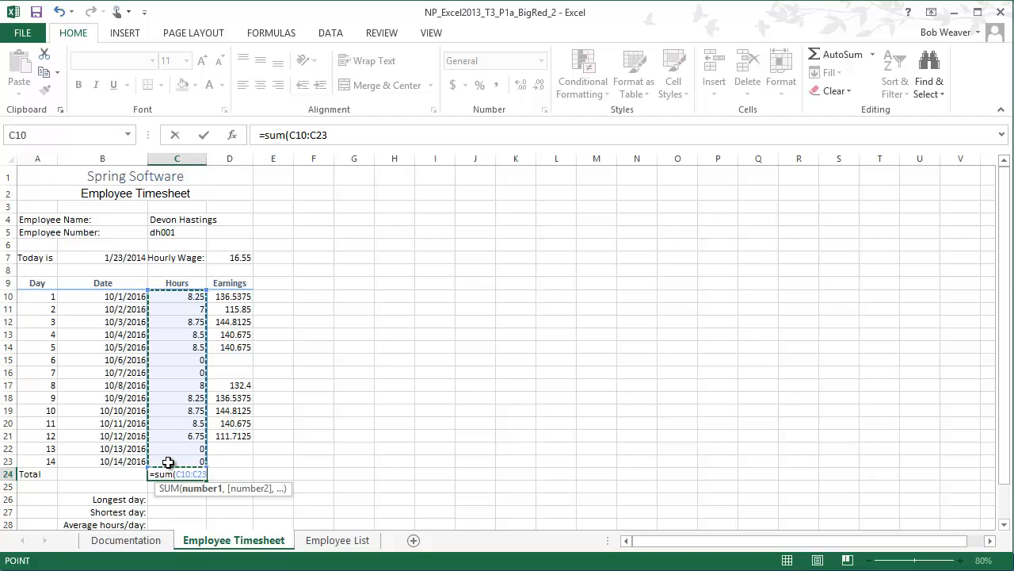
key(Return)
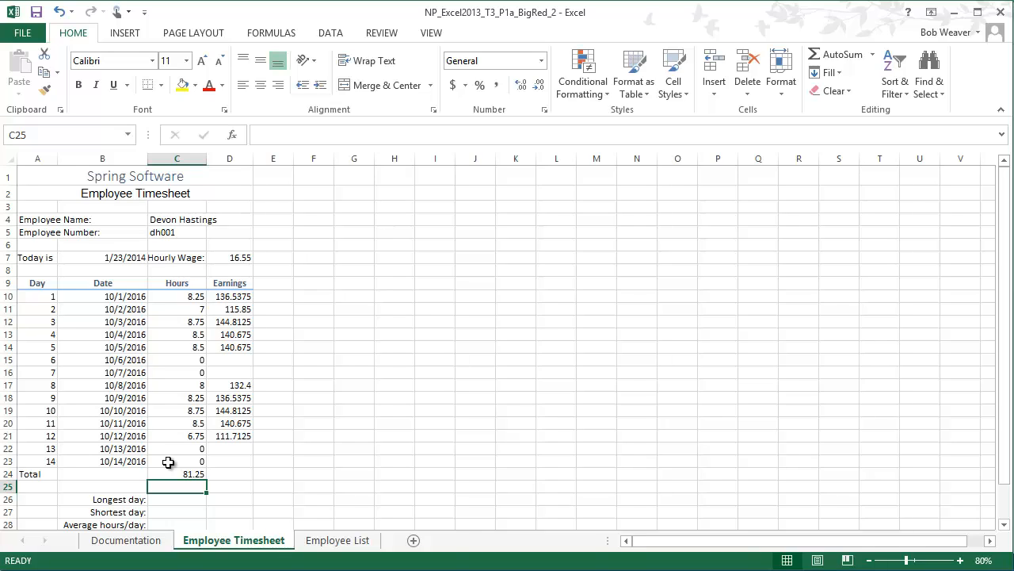
Following project step 12, highlighted in Word, total the earnings in Excel cell D24 with =SUM(D10:D23).
click(222, 474)
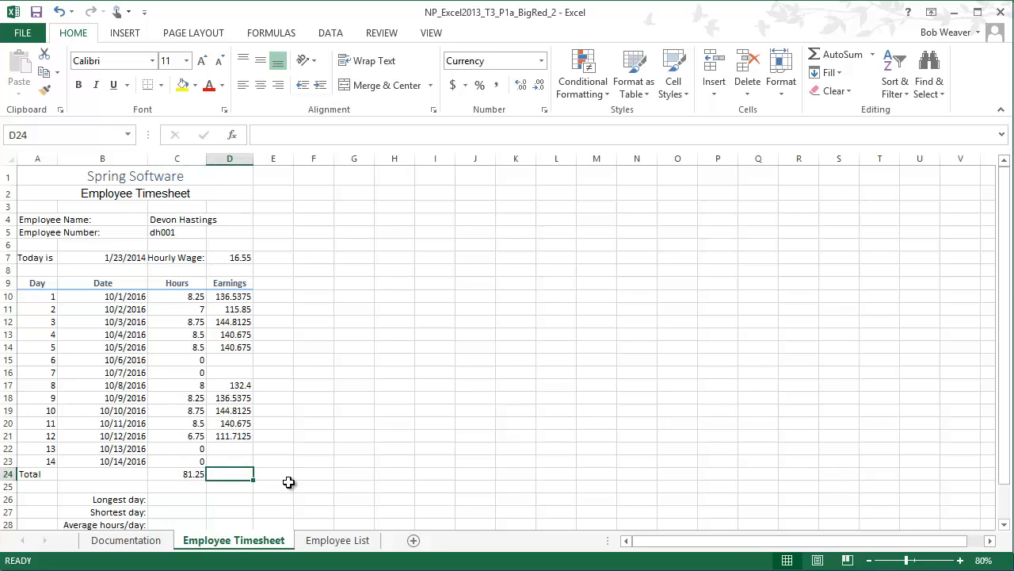
key(alt+Tab)
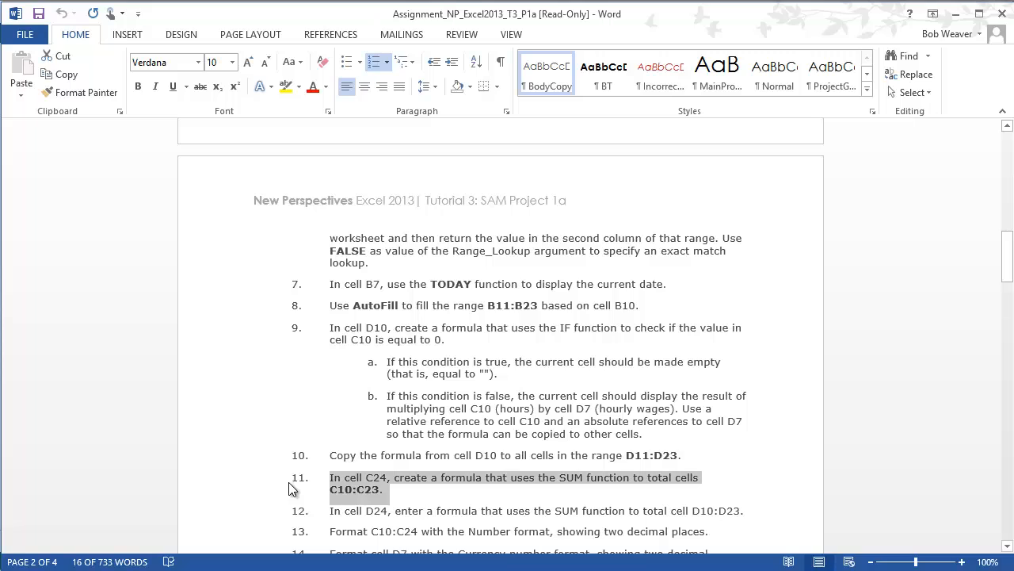
drag(332, 509, 752, 516)
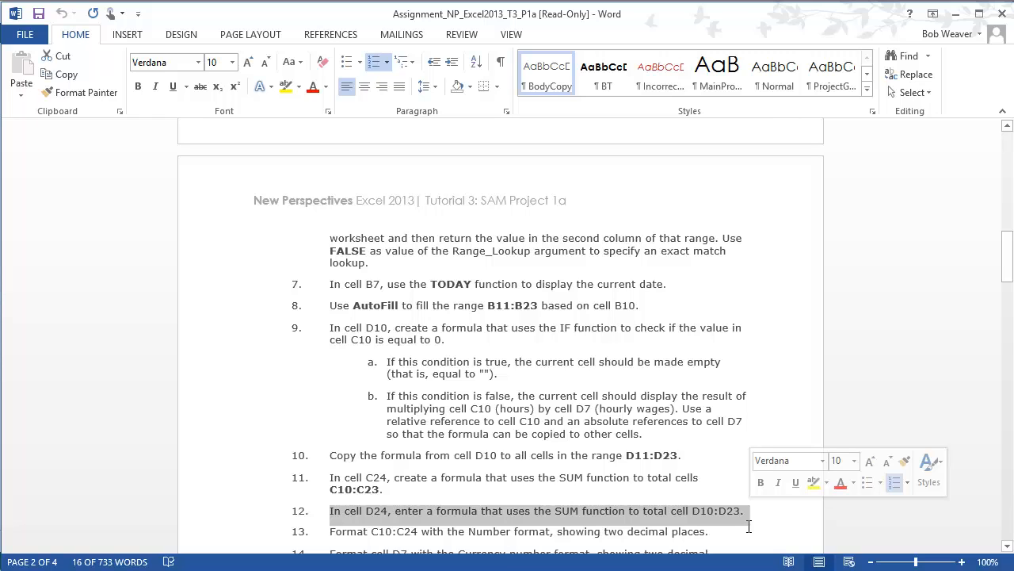
key(alt+Tab)
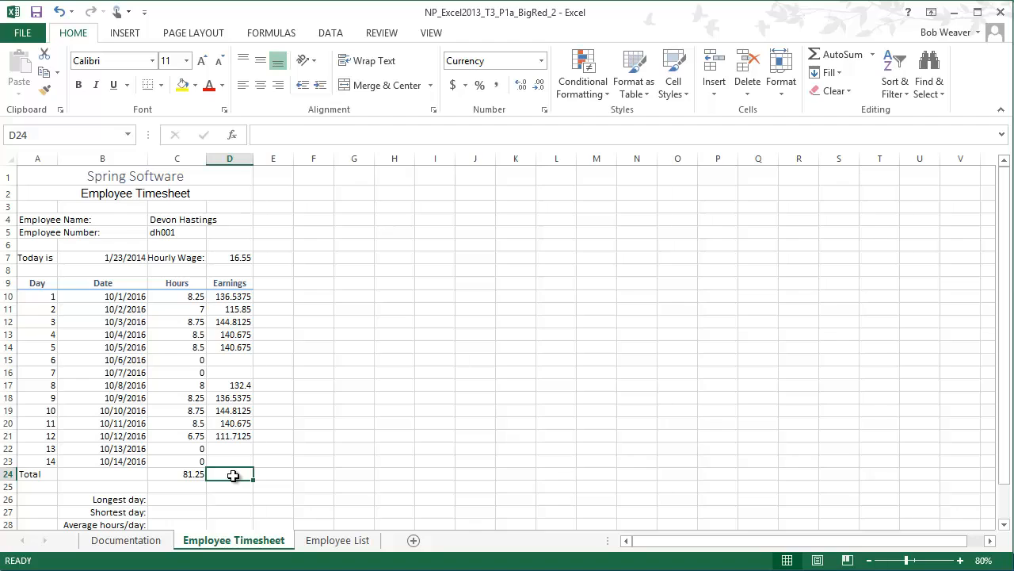
text(=sum()
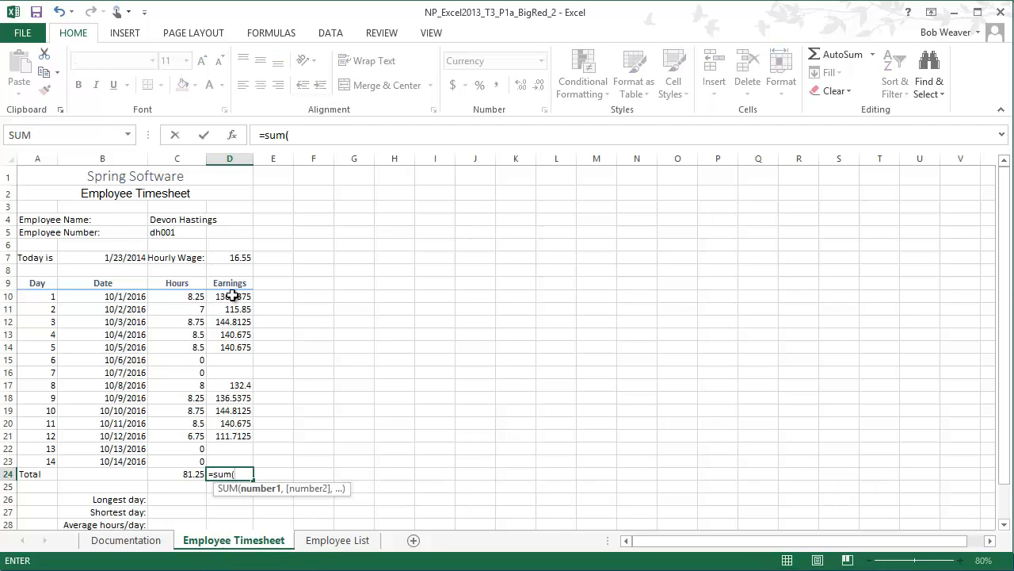
drag(231, 296, 228, 462)
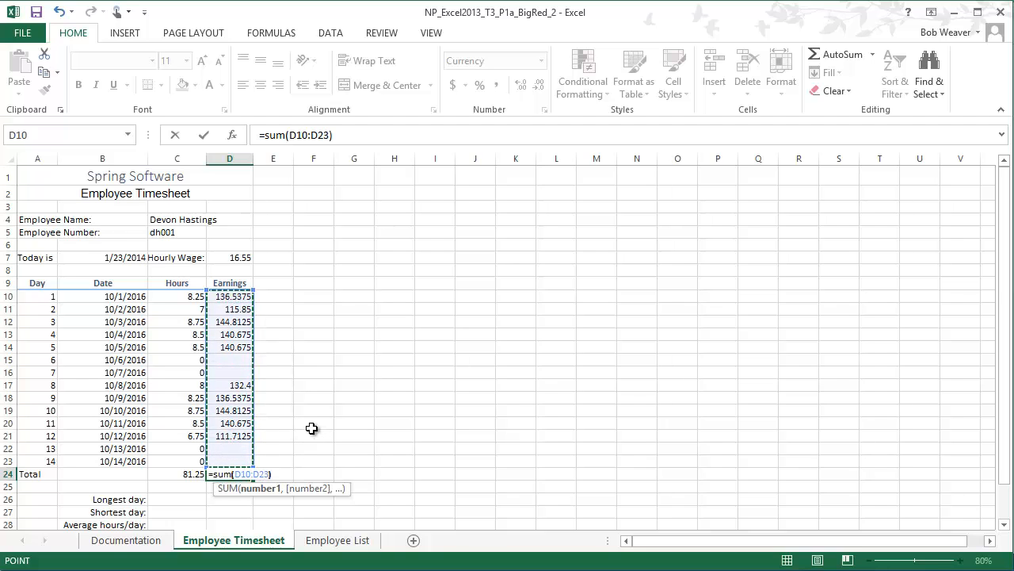
text())
key(Return)
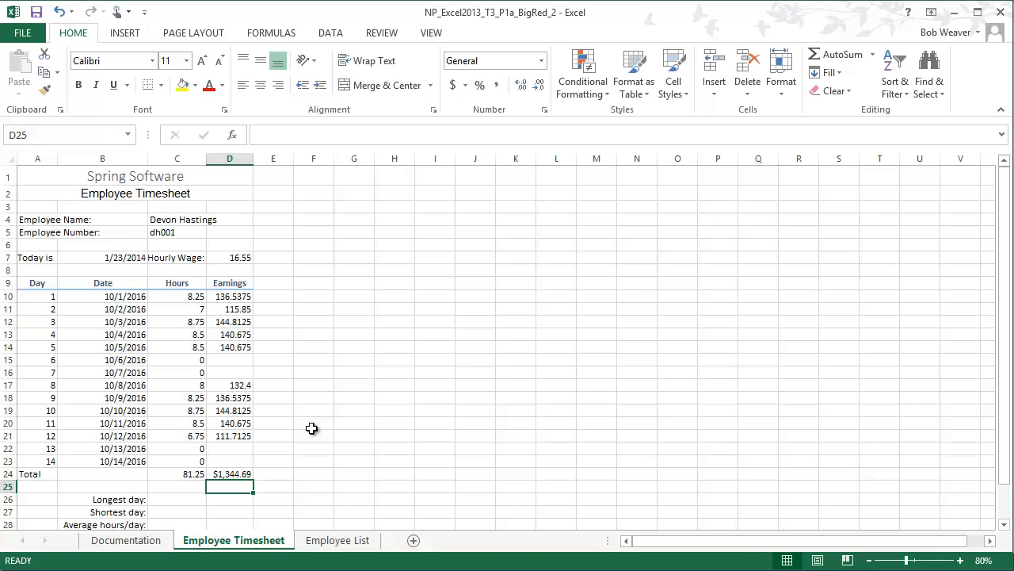
Following project step 13, highlighted in Word, apply the Number format with two decimal places to the Excel range C10:C24.
key(alt+Tab)
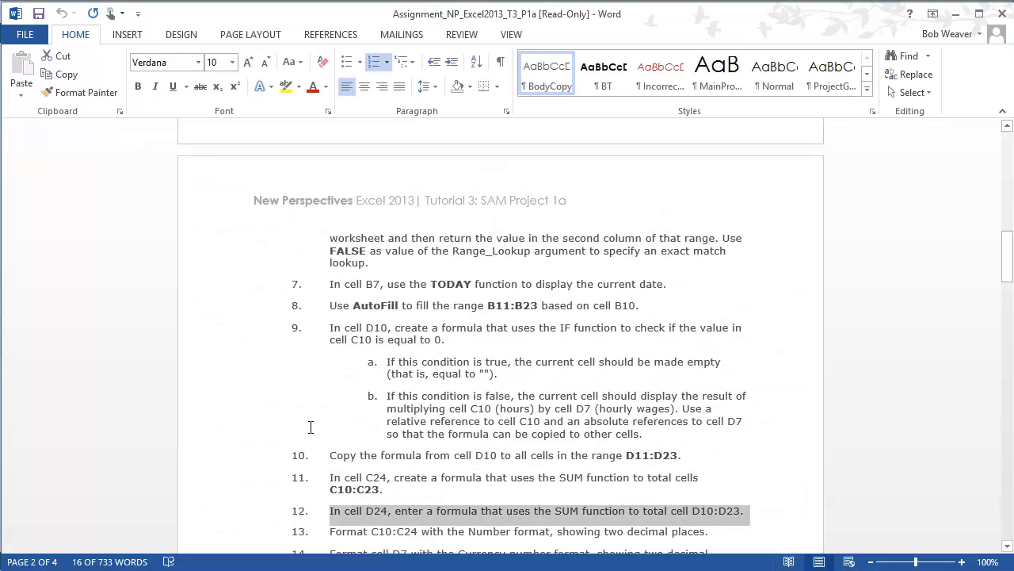
drag(339, 526, 712, 533)
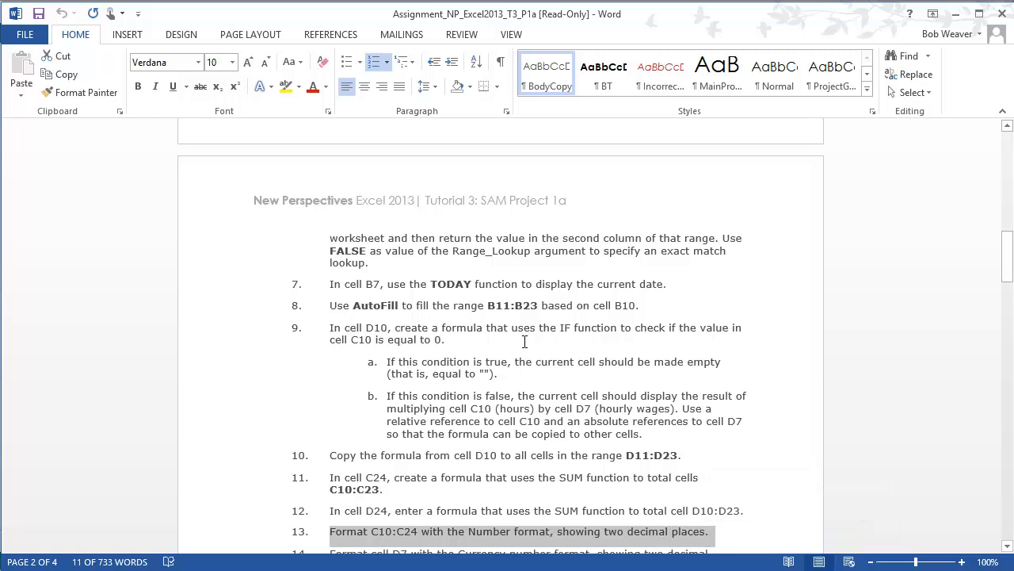
key(alt+Tab)
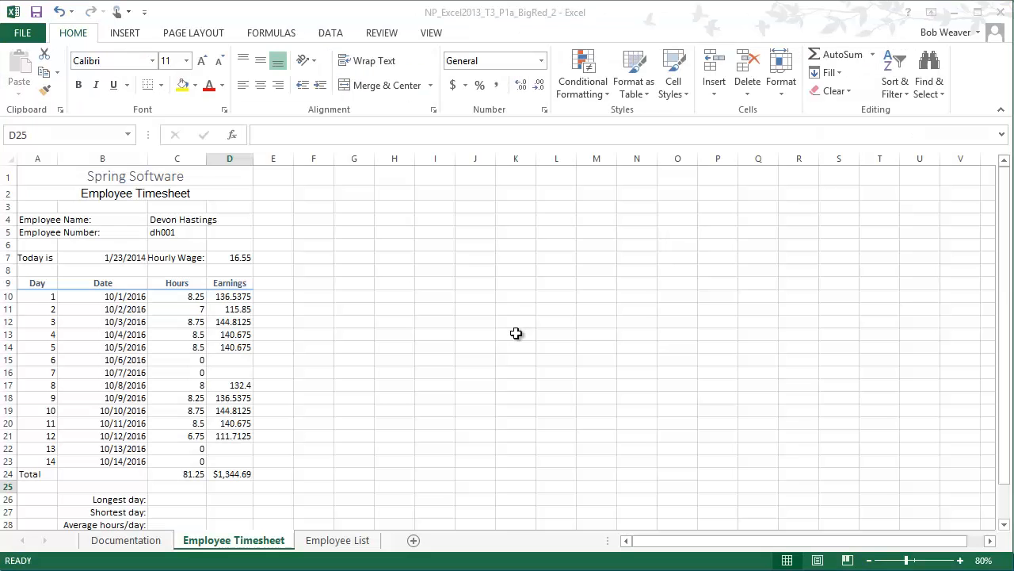
click(188, 298)
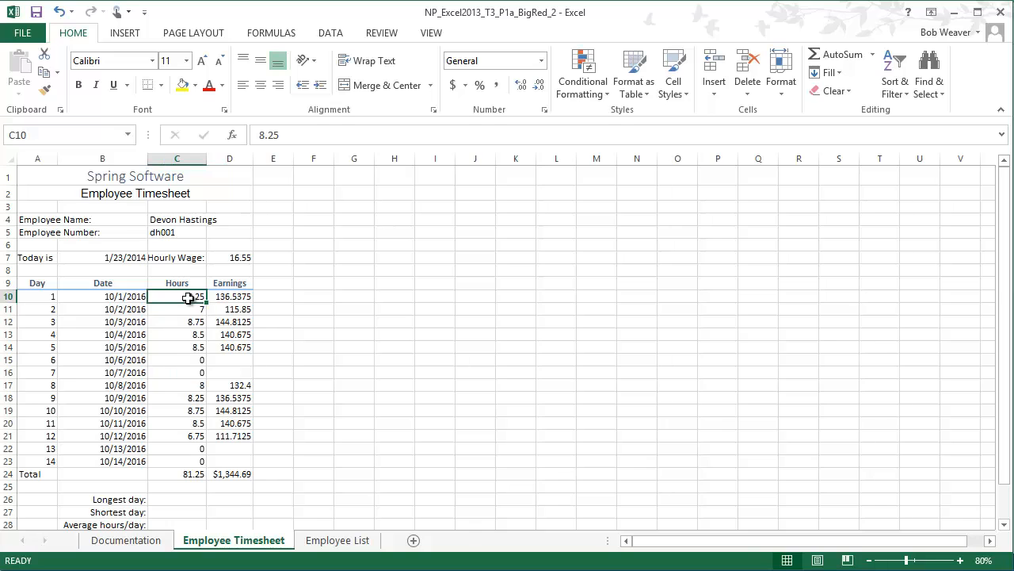
drag(188, 298, 181, 474)
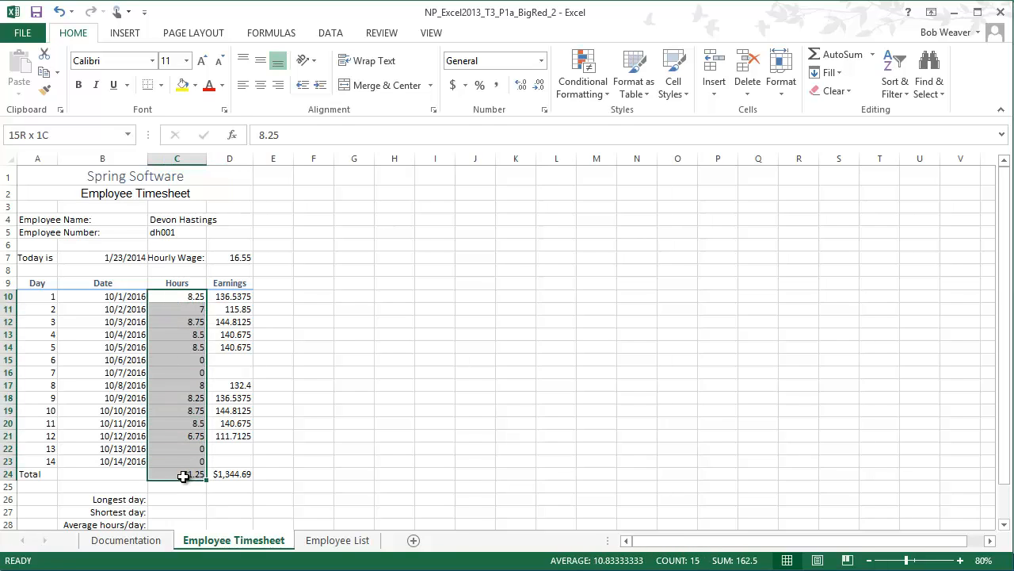
click(542, 62)
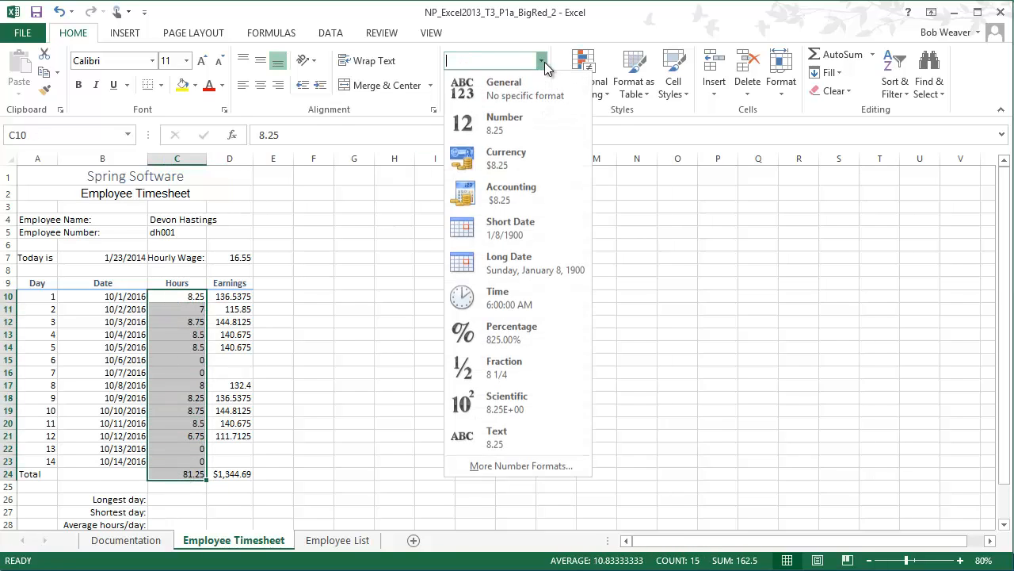
click(545, 61)
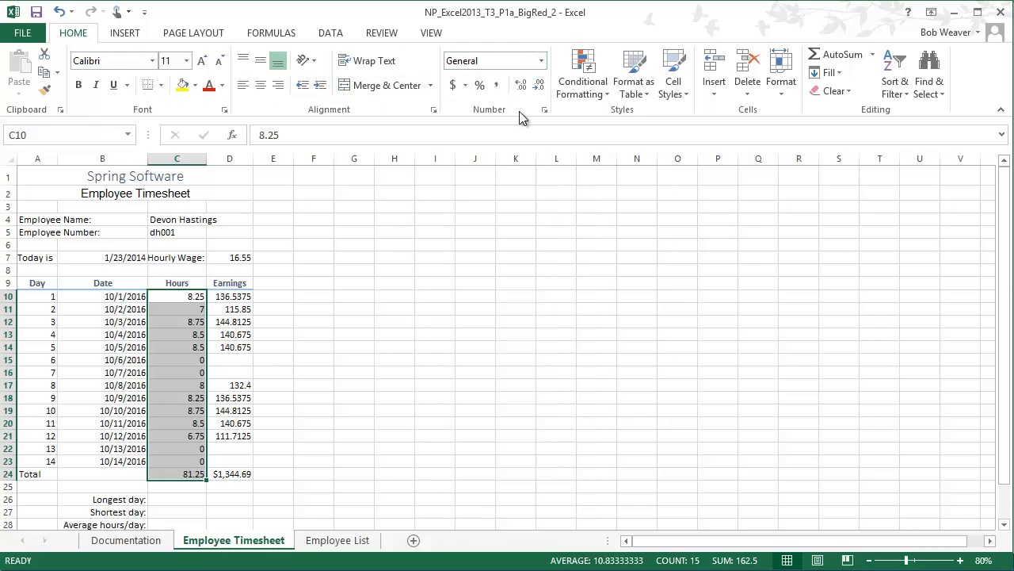
click(542, 62)
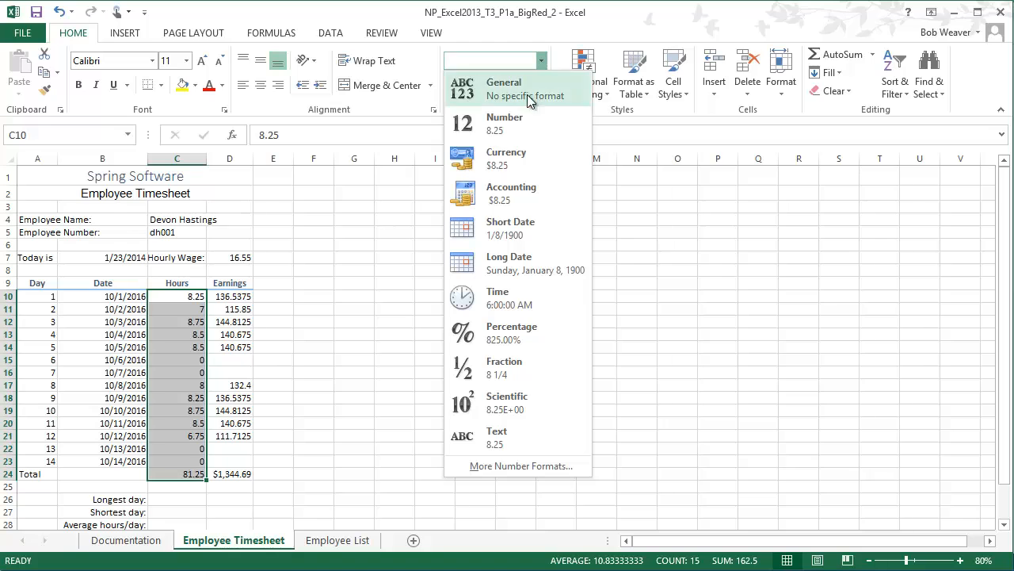
click(519, 130)
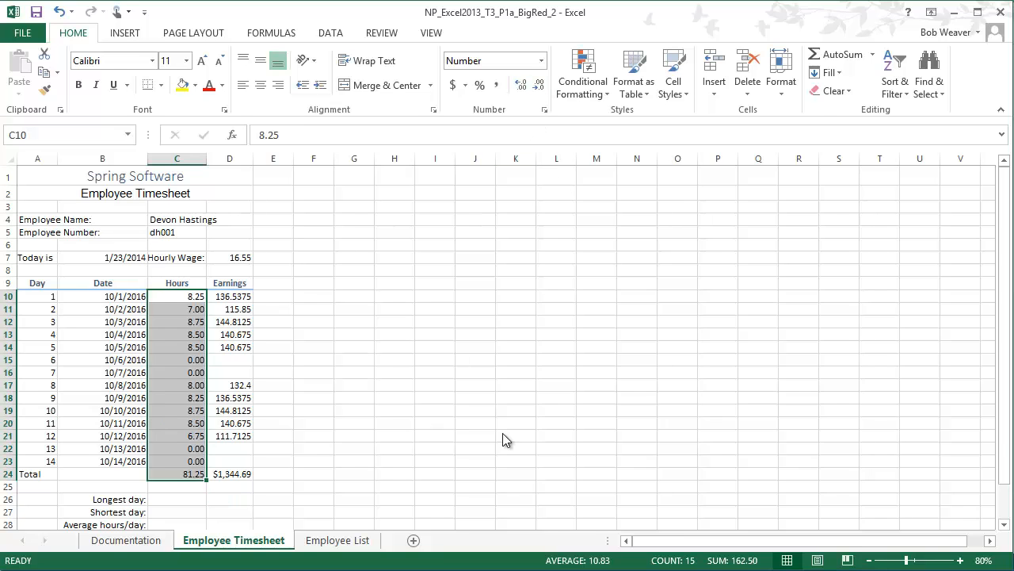
Read and highlight project step 14 in Word, and format the hourly wage in Excel cell D7 as Currency with two decimal places.
key(alt+Tab)
scroll(504, 434, down, 1)
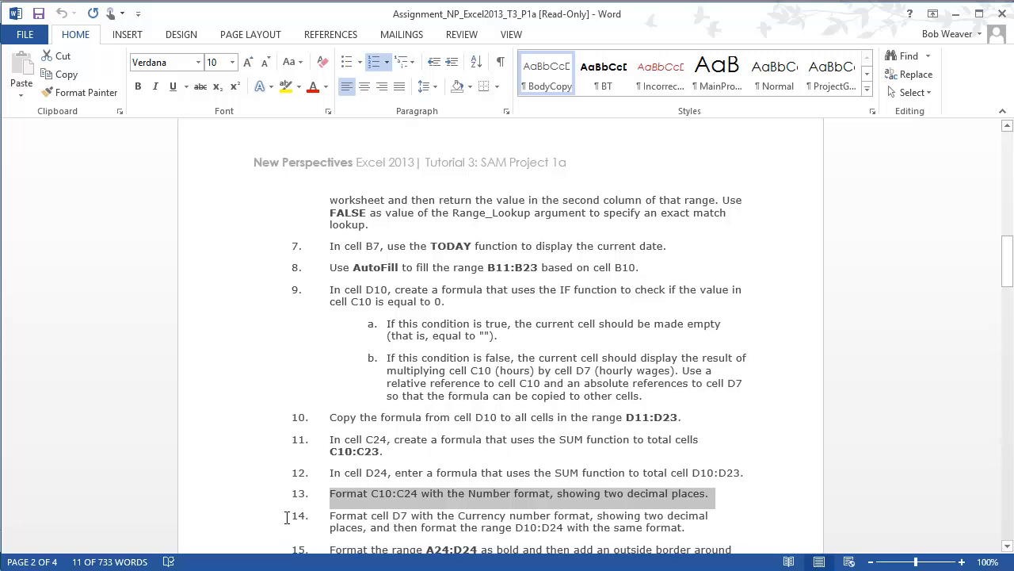
drag(329, 517, 688, 528)
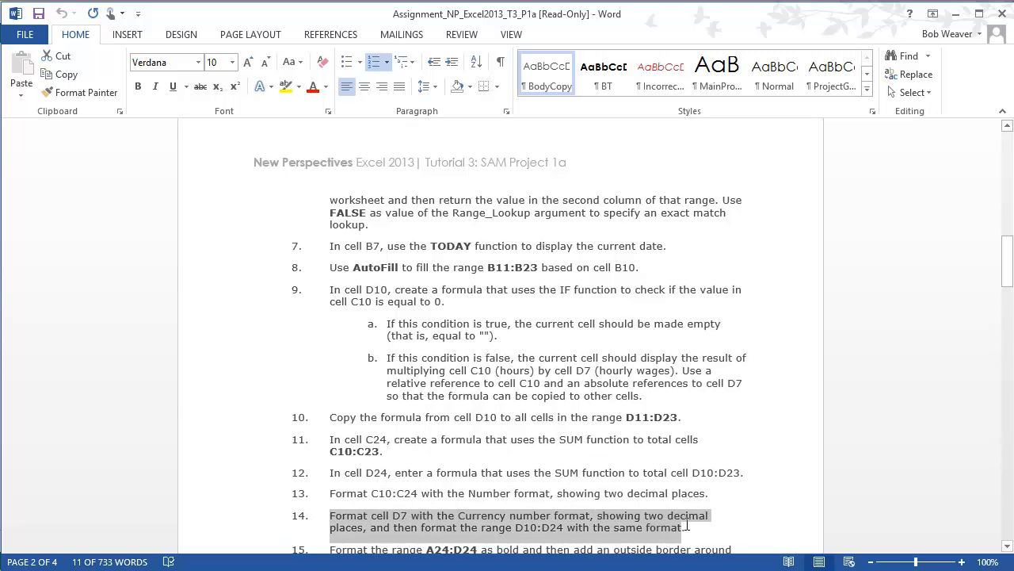
scroll(718, 355, down, 2)
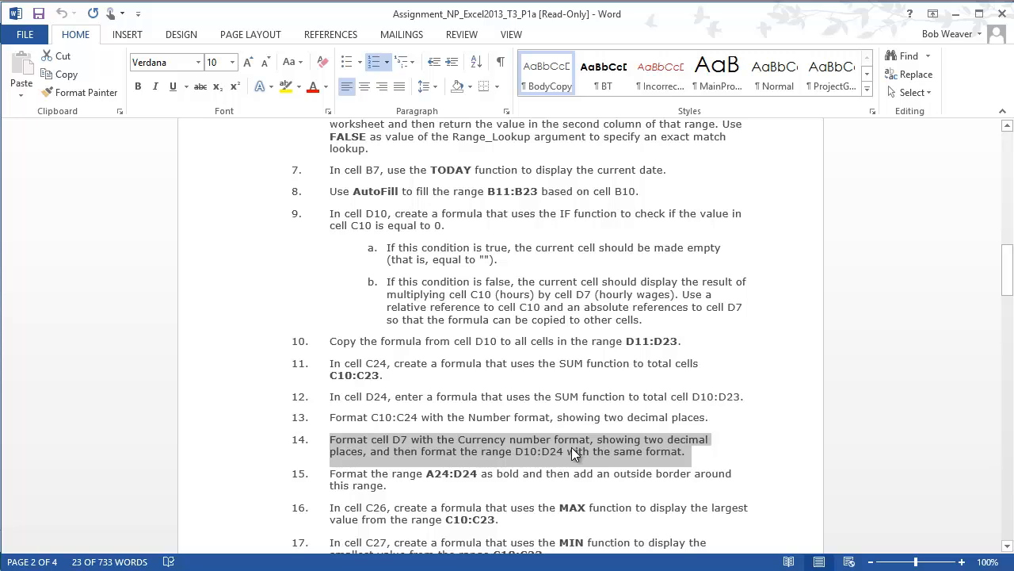
key(alt+Tab)
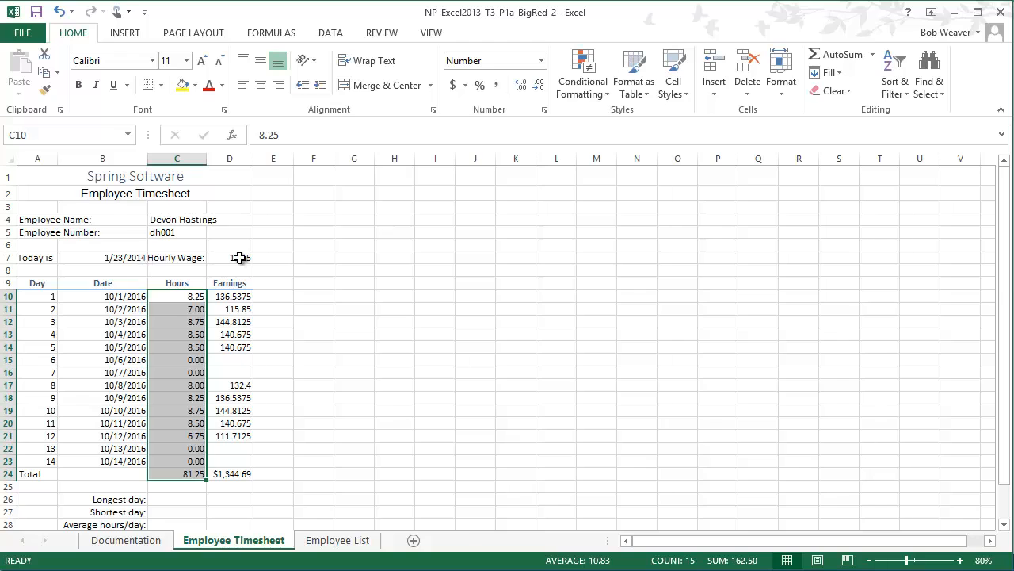
click(239, 258)
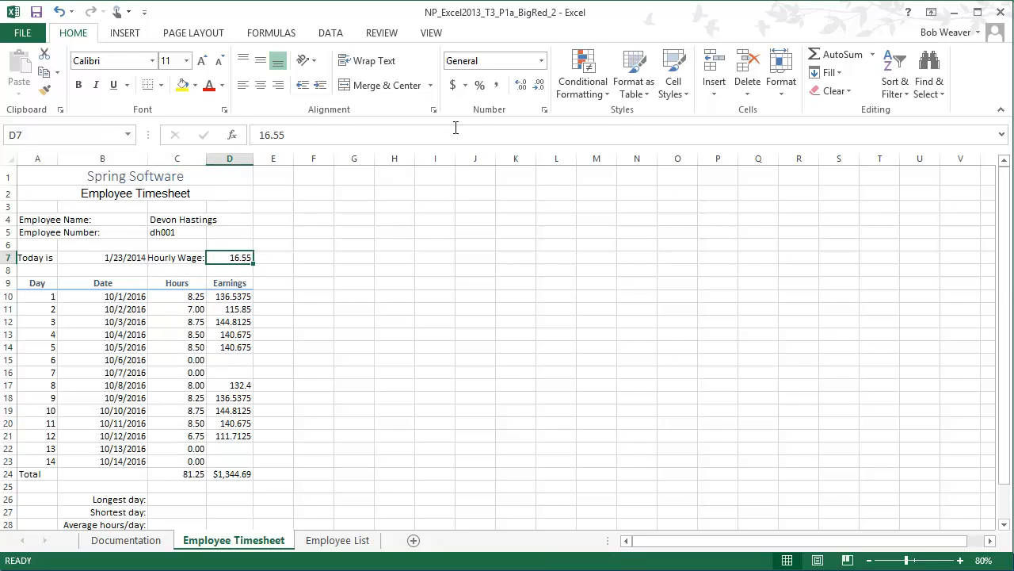
click(542, 62)
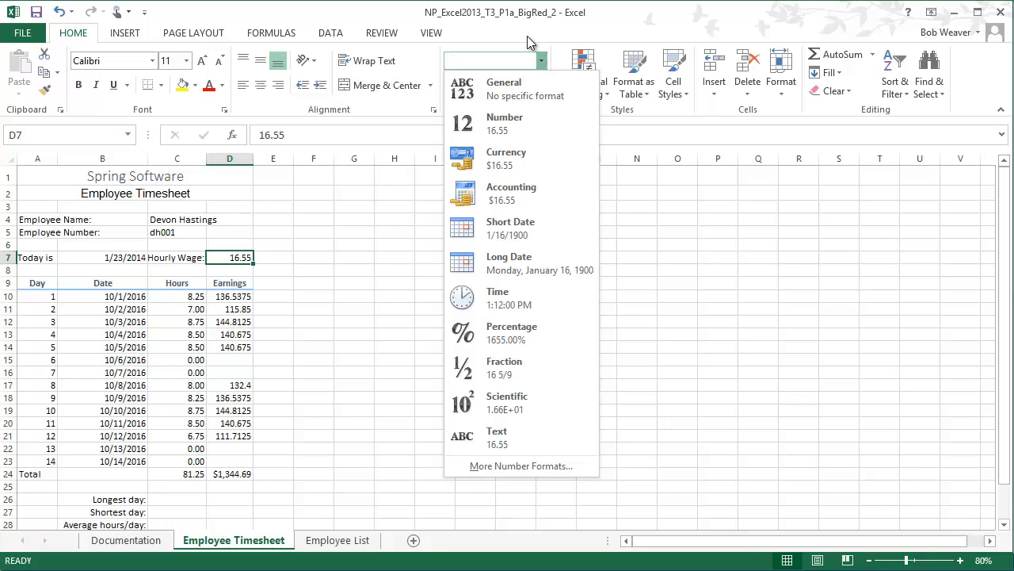
click(526, 37)
click(542, 62)
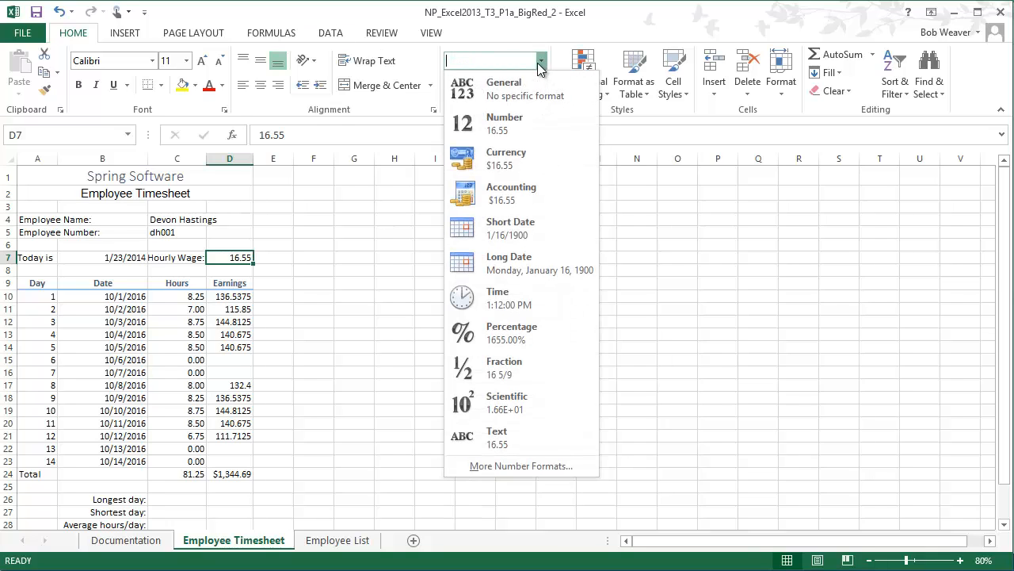
click(522, 161)
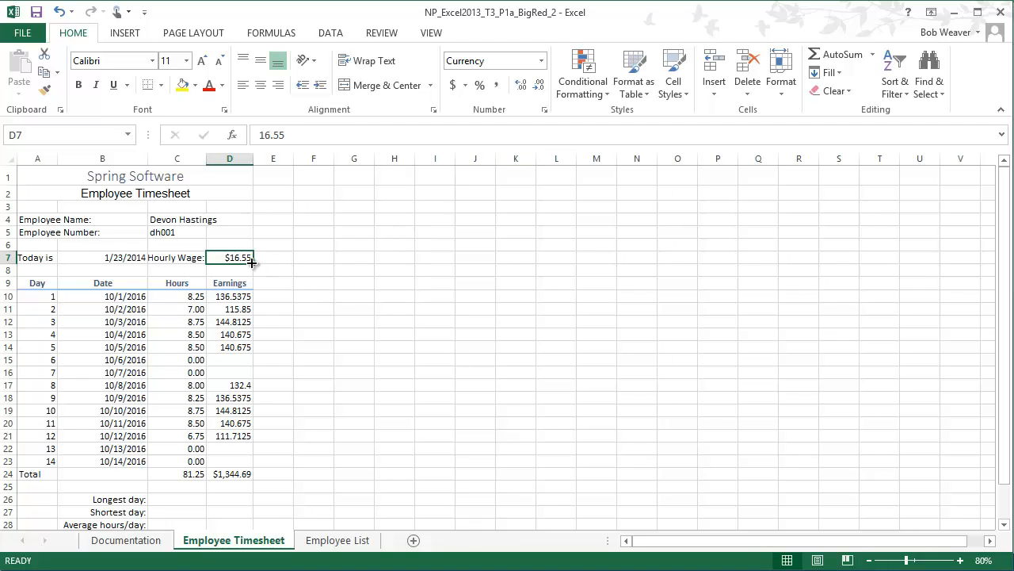
Rechecking project step 14 in Word, format the earnings in Excel range D10:D24 as Currency with two decimal places.
drag(238, 298, 237, 461)
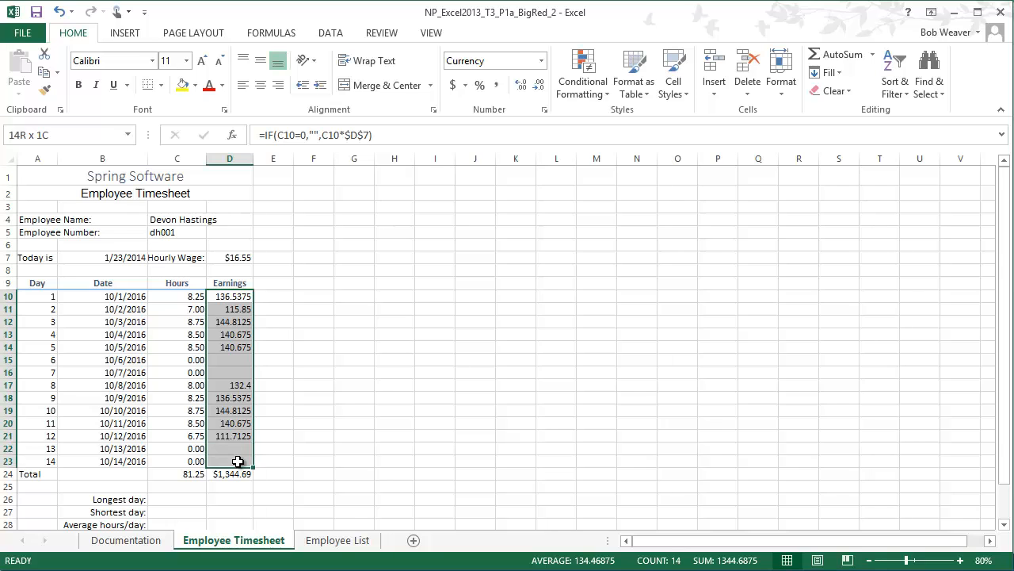
key(alt+Tab)
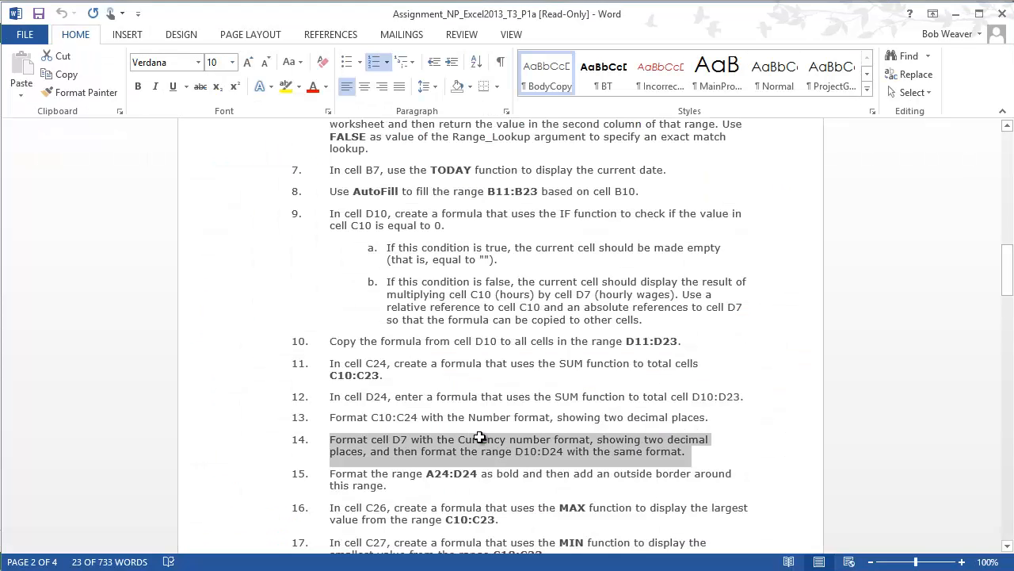
key(alt+Tab)
drag(235, 298, 230, 474)
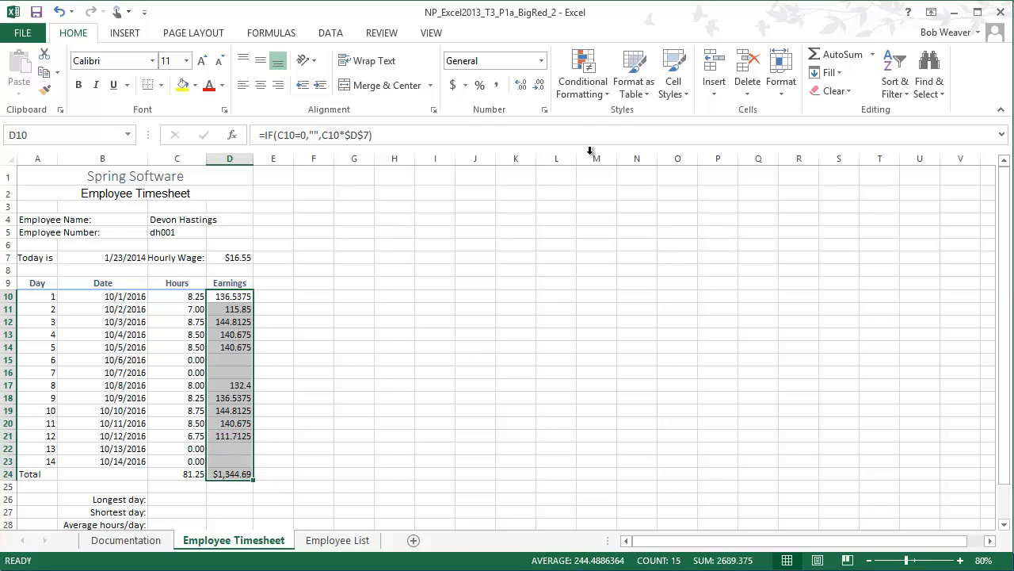
click(541, 61)
click(515, 156)
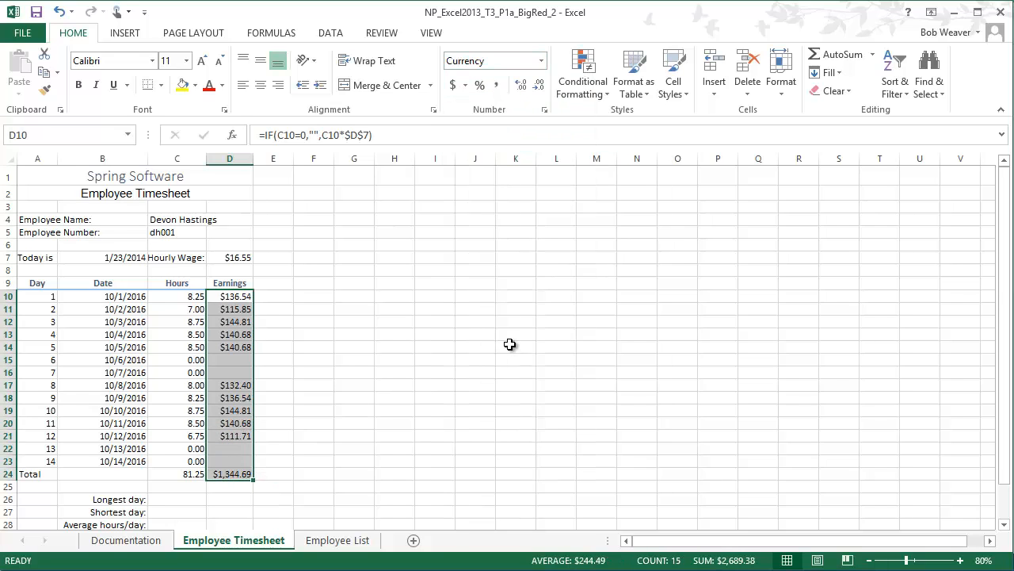
Highlight project step 15 in Word and, following it, make the Excel range A24:D24 bold with an outside border.
key(alt+Tab)
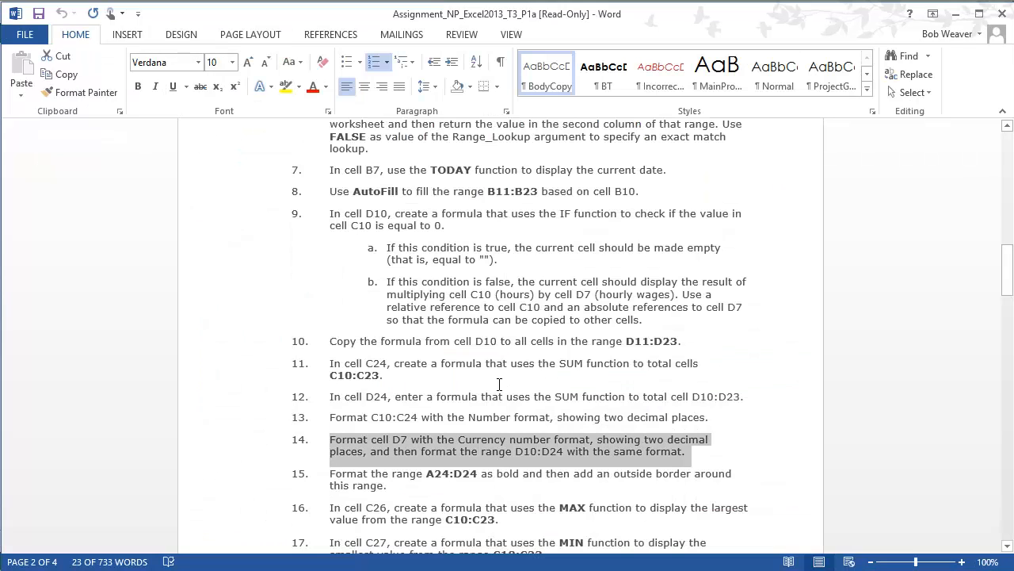
drag(331, 473, 386, 487)
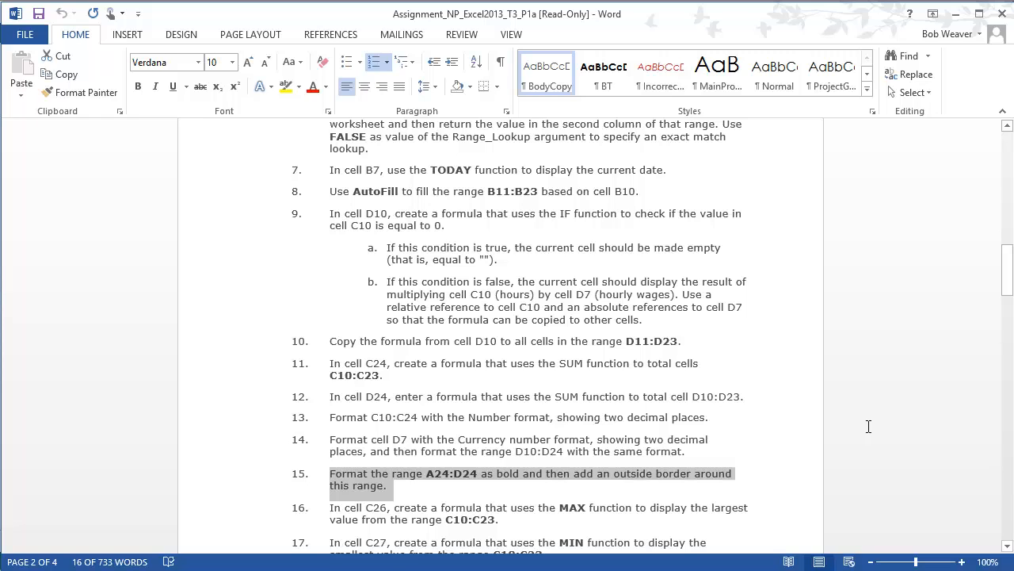
key(alt+Tab)
click(33, 474)
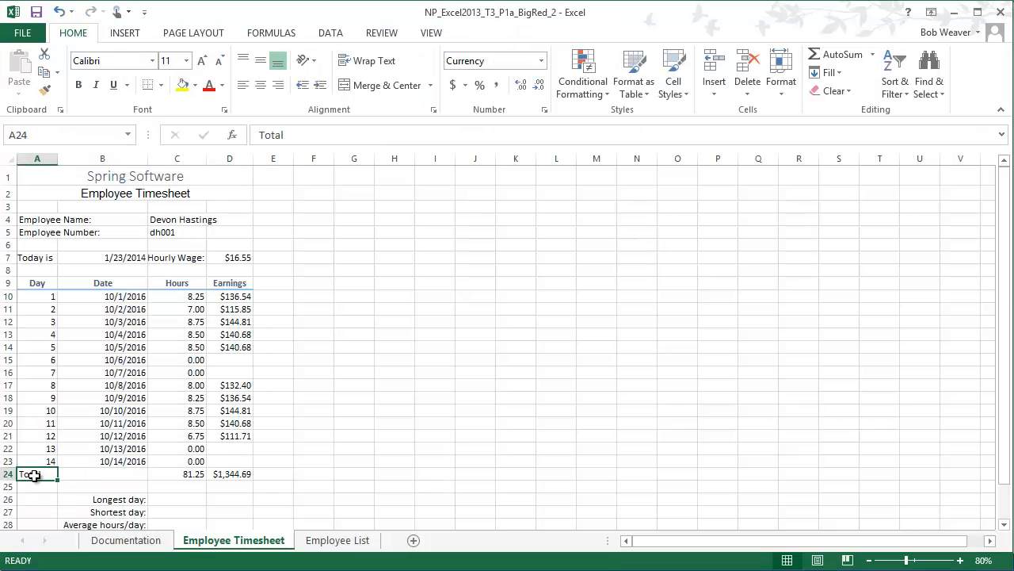
drag(34, 474, 225, 473)
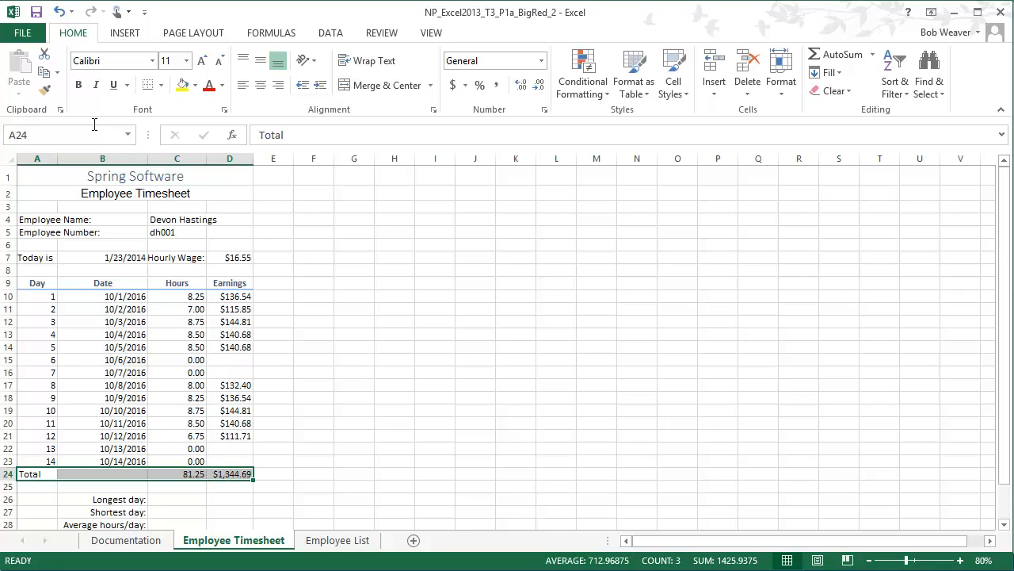
click(78, 84)
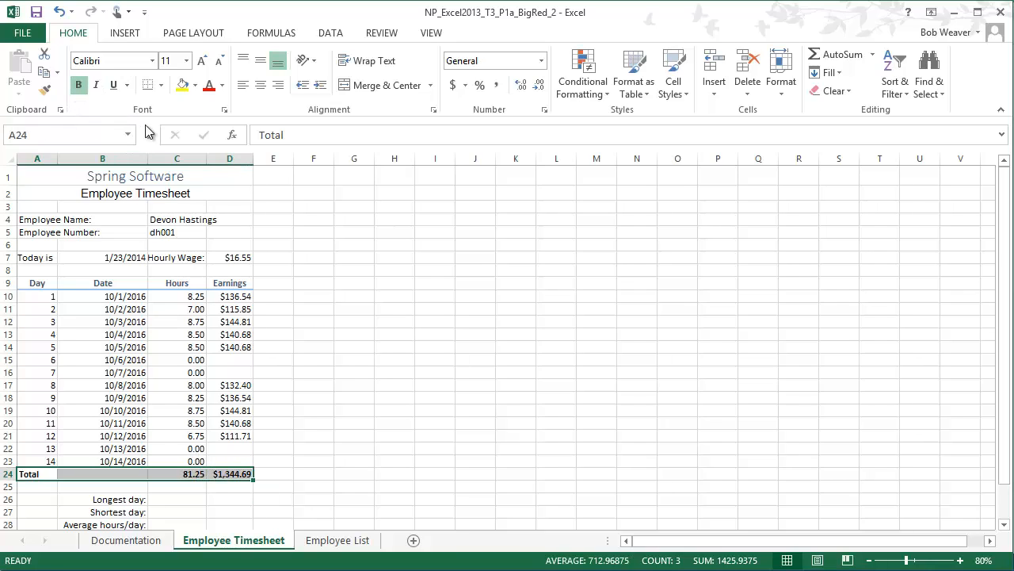
click(162, 84)
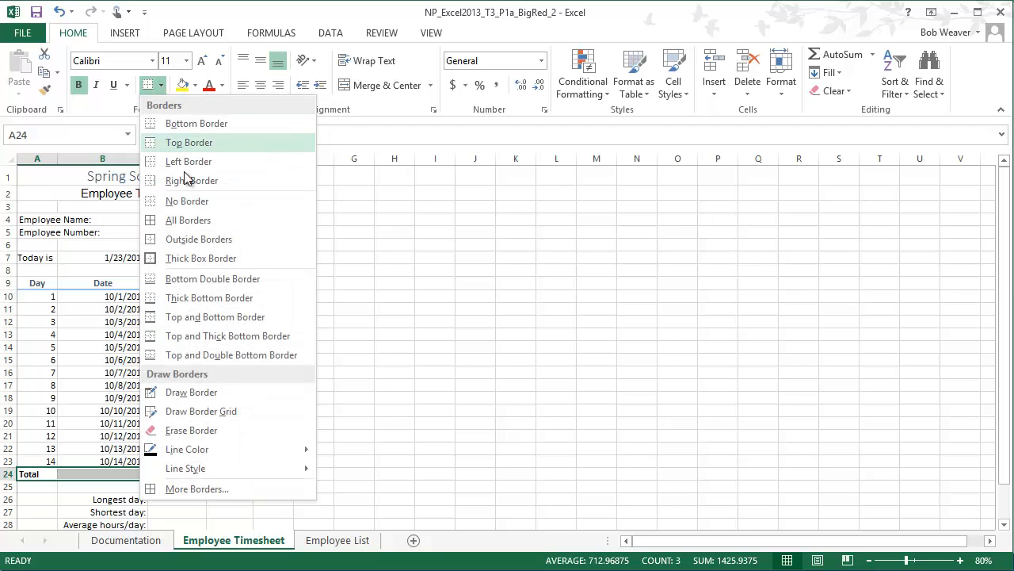
click(224, 239)
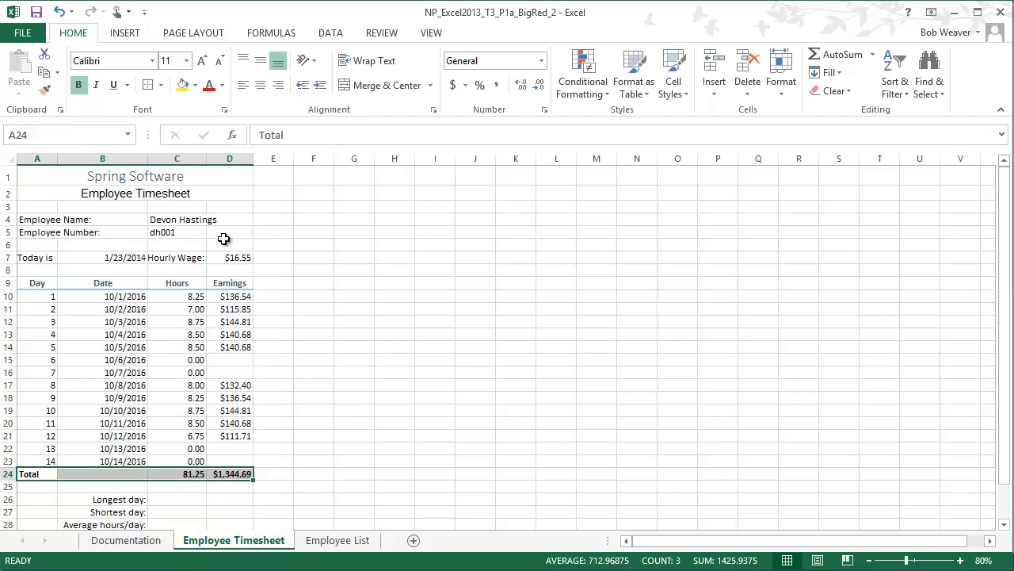
click(399, 387)
Highlight project step 16 in Word and, following it, calculate the longest day in Excel cell C26 with =MAX(C10:C23).
key(alt+Tab)
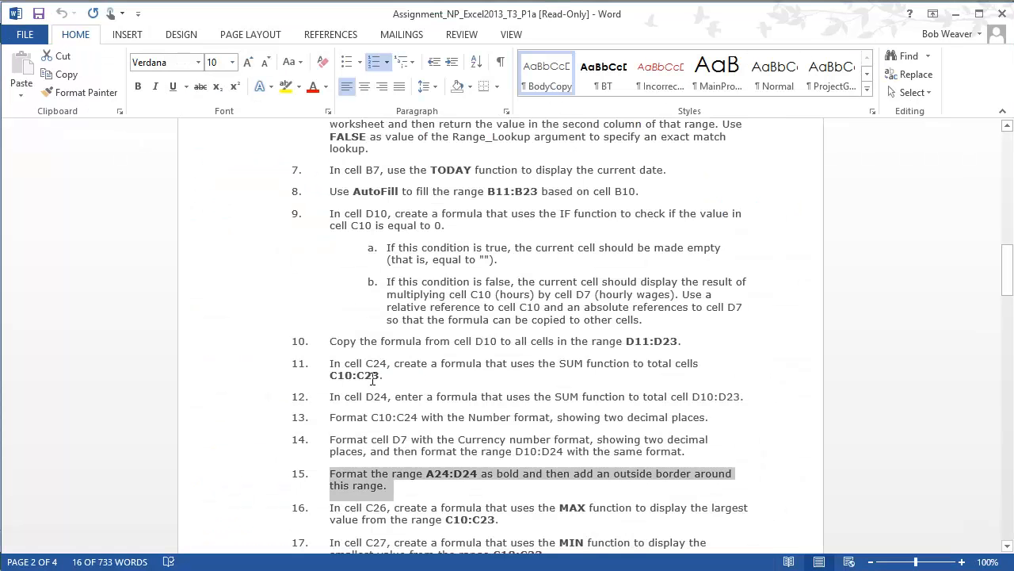
click(325, 511)
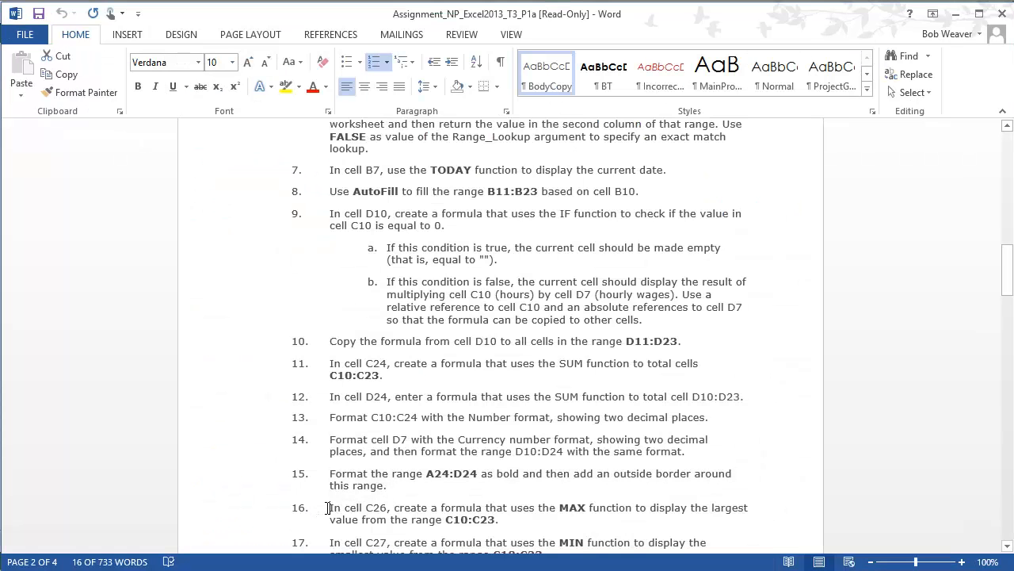
scroll(375, 428, down, 3)
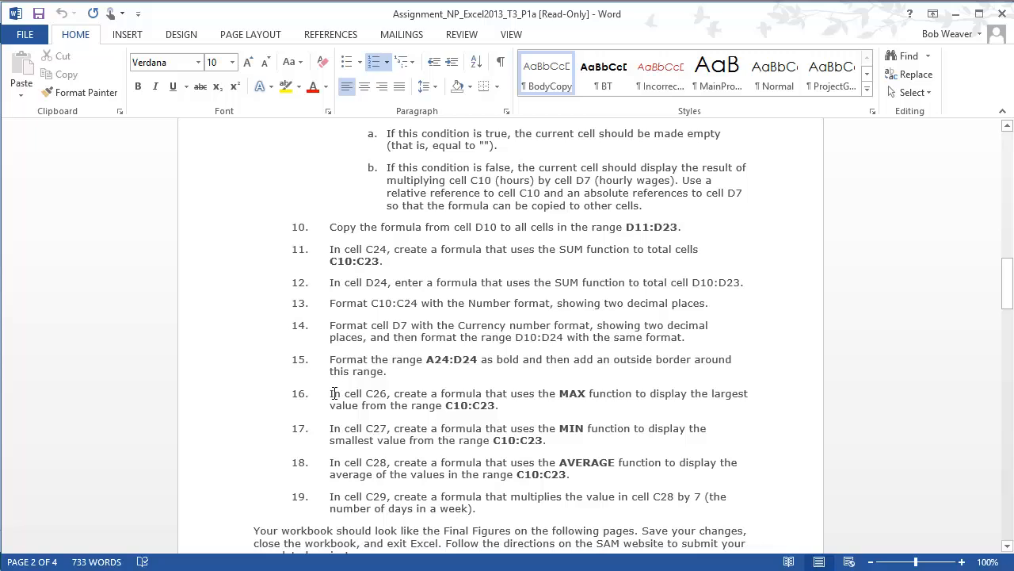
drag(333, 393, 501, 409)
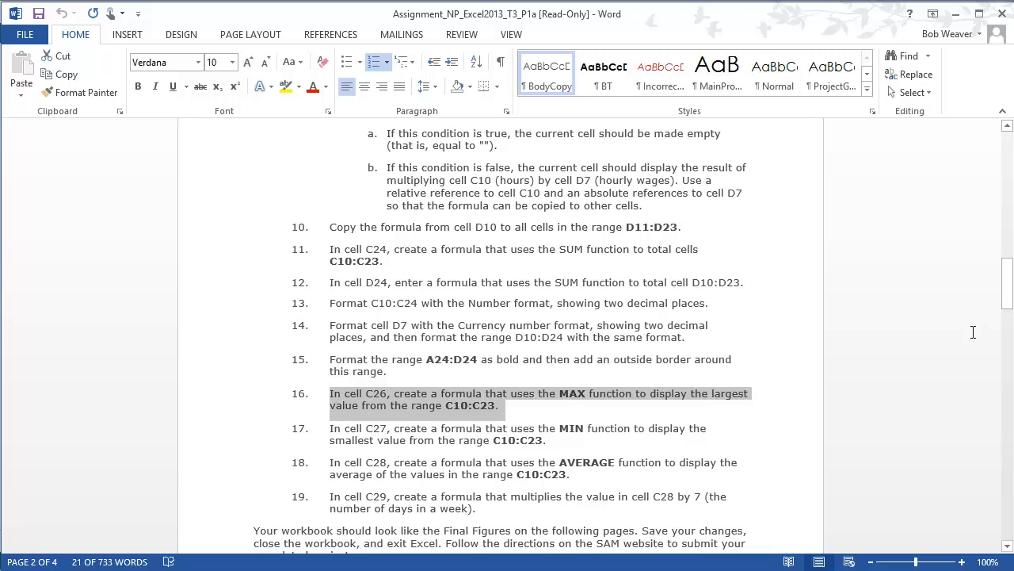
key(alt+Tab)
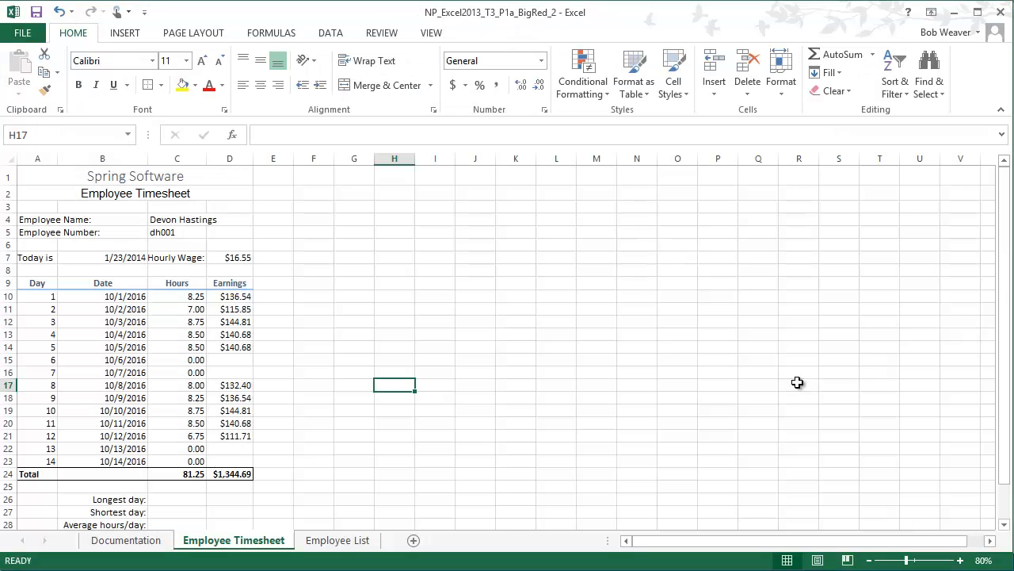
click(173, 499)
text(=)
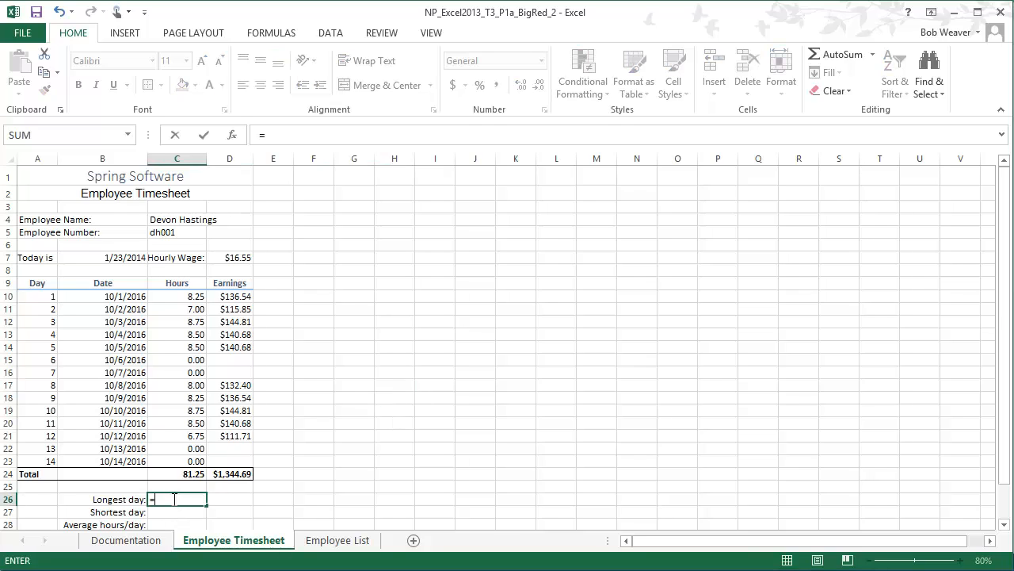
text(max()
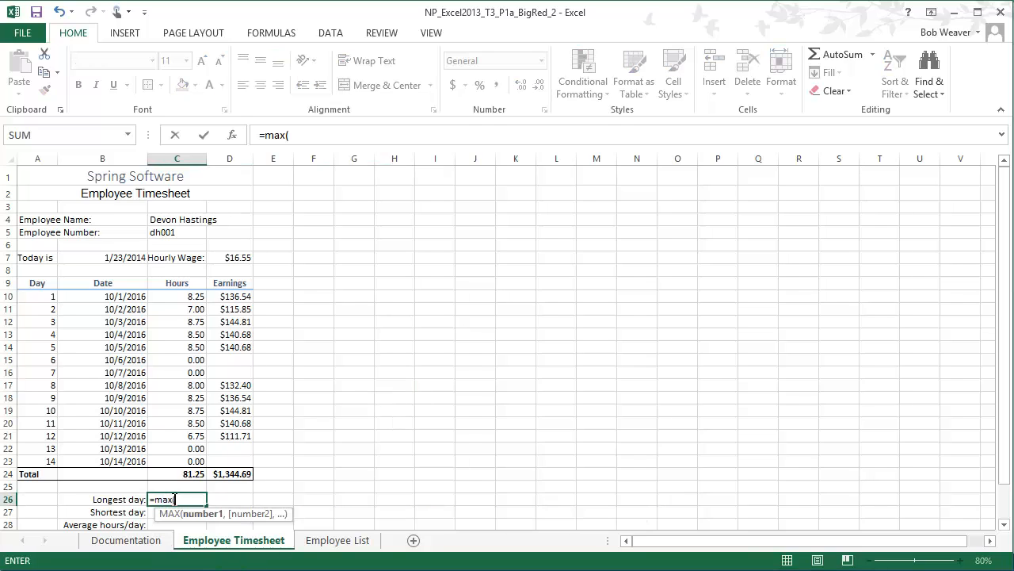
drag(188, 296, 174, 459)
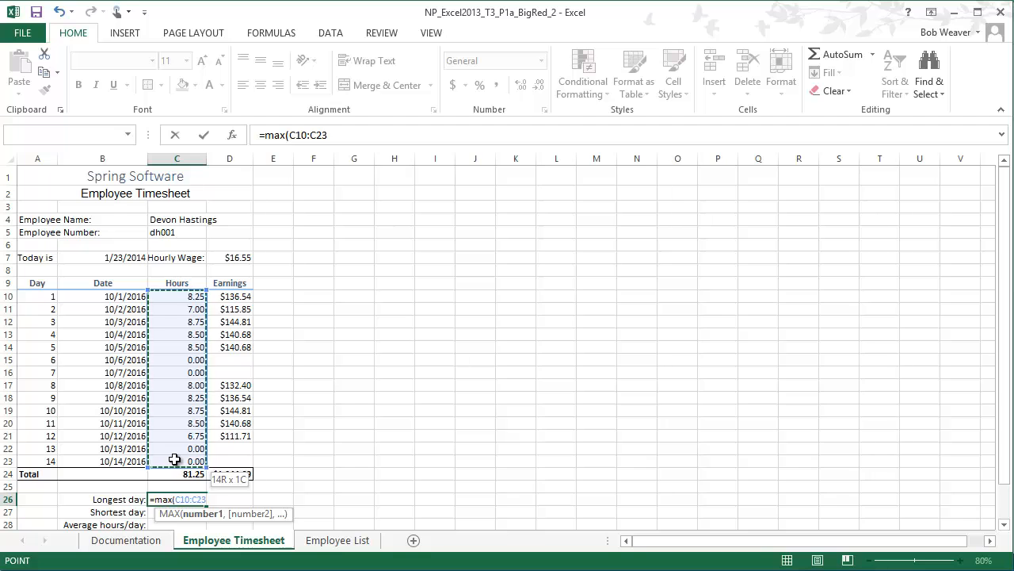
drag(175, 460, 174, 459)
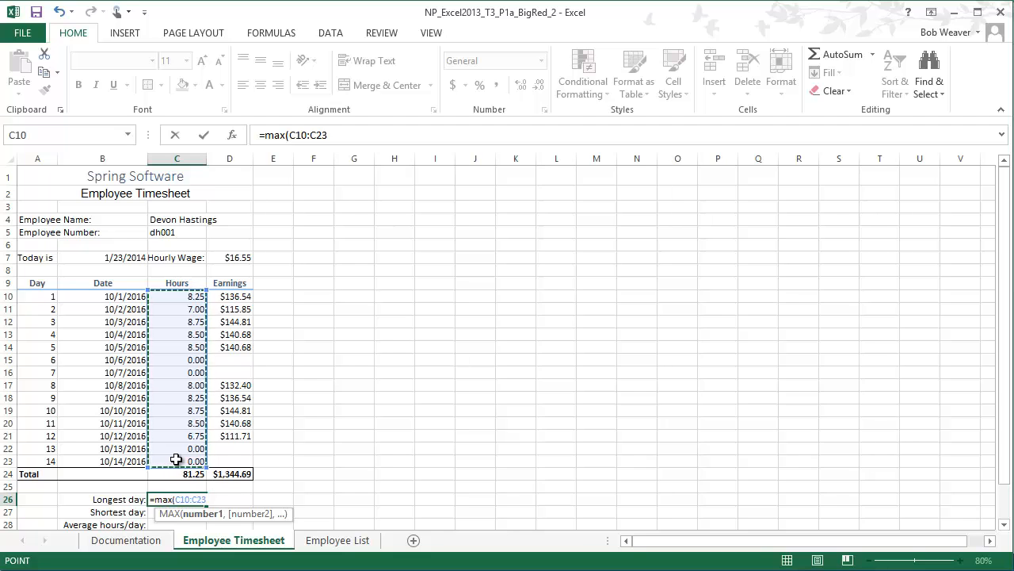
key(Return)
Check project step 17 in Word and, following it, calculate the shortest day in Excel cell C27 with =MIN(C10:C23).
key(alt+Tab)
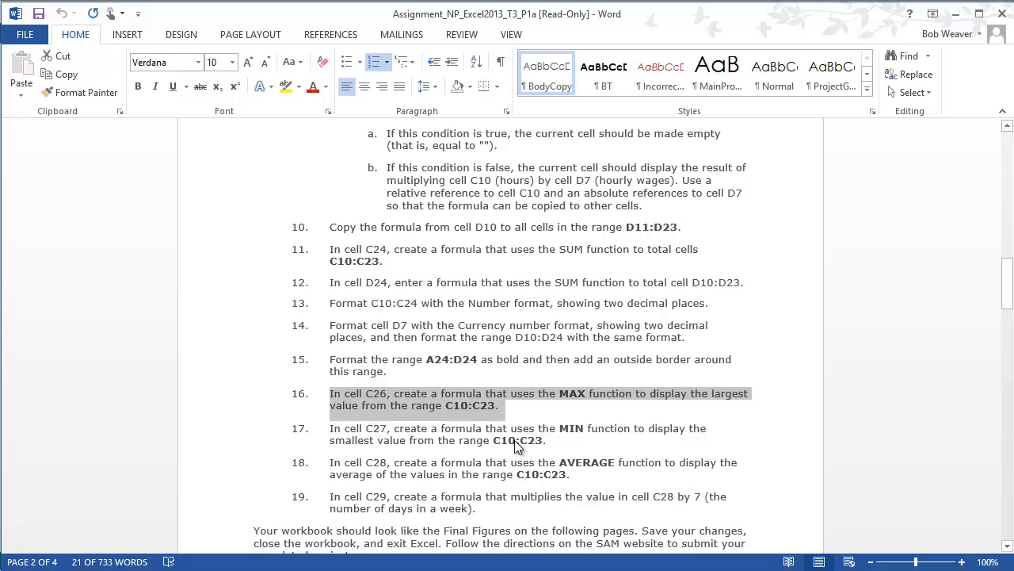
key(alt+Tab)
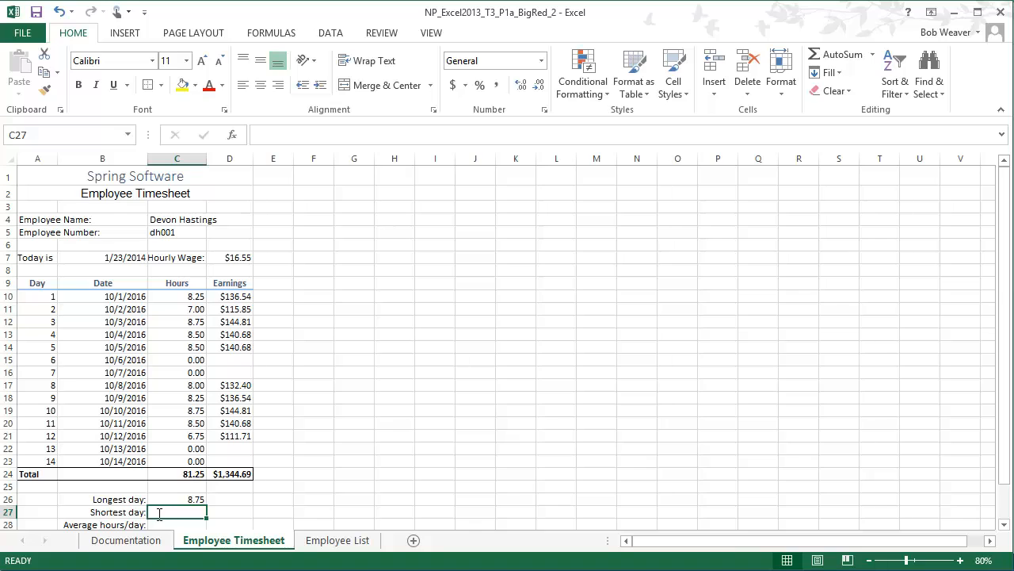
text(=min()
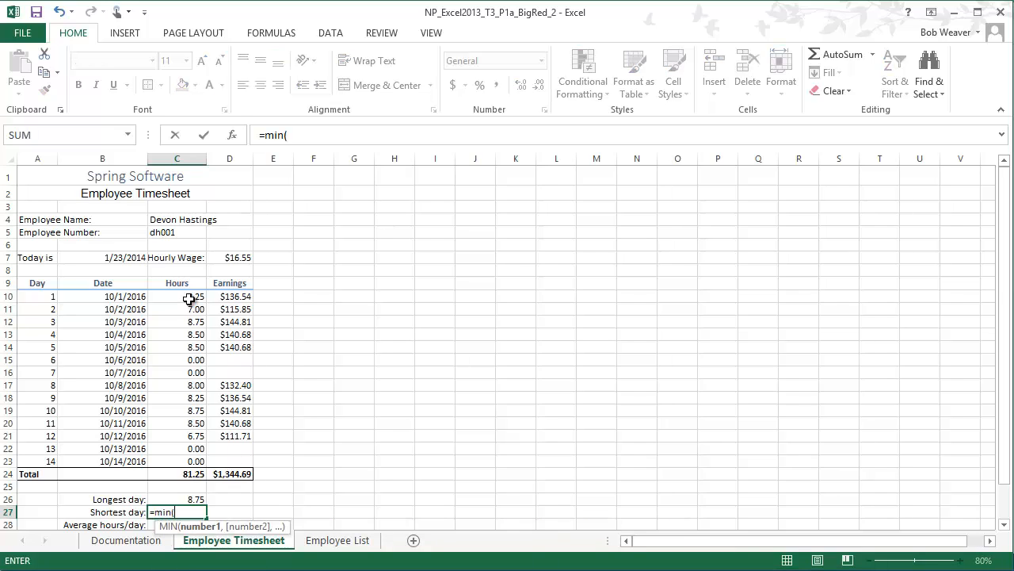
drag(191, 297, 175, 466)
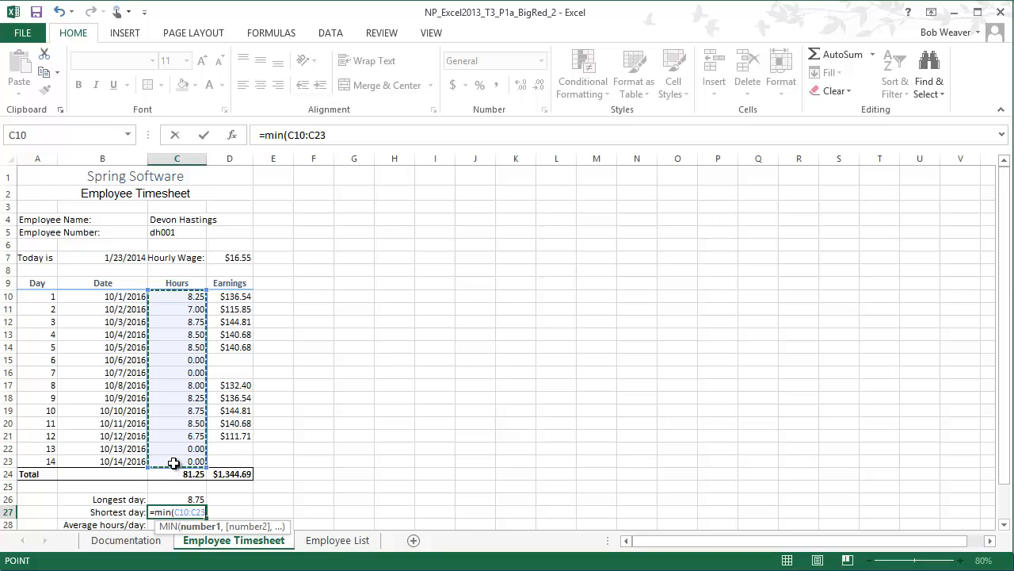
key(Return)
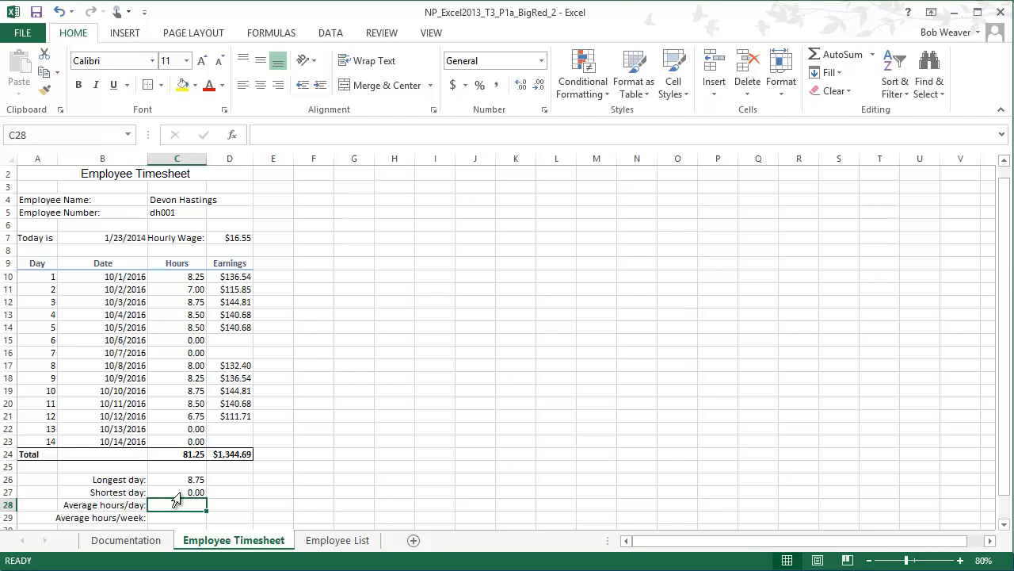
Highlight project step 18 in Word and, following it, calculate the average hours per day in Excel cell C28 with =AVERAGE(C10:C23).
key(alt+Tab)
drag(328, 463, 586, 475)
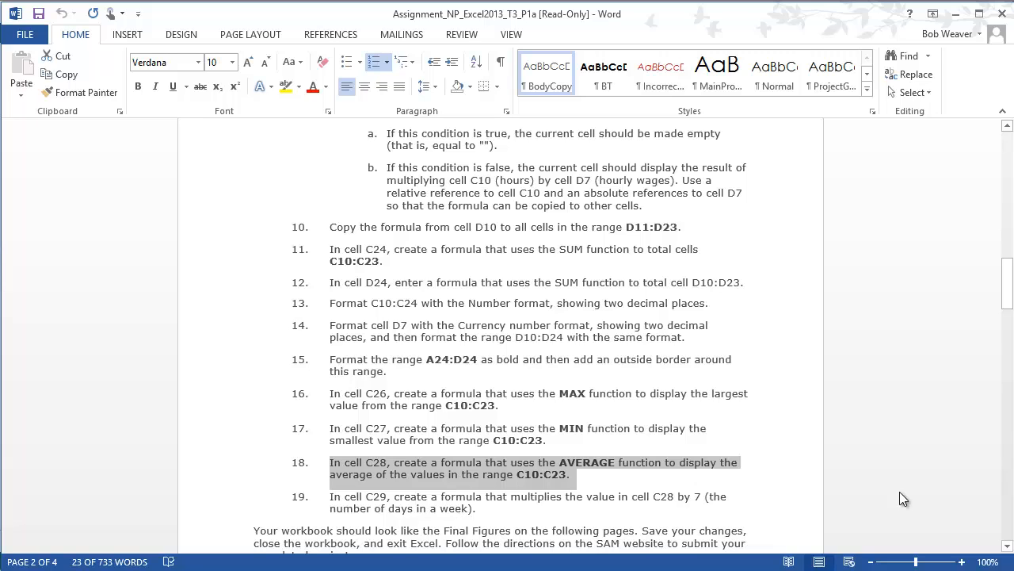
key(alt+Tab)
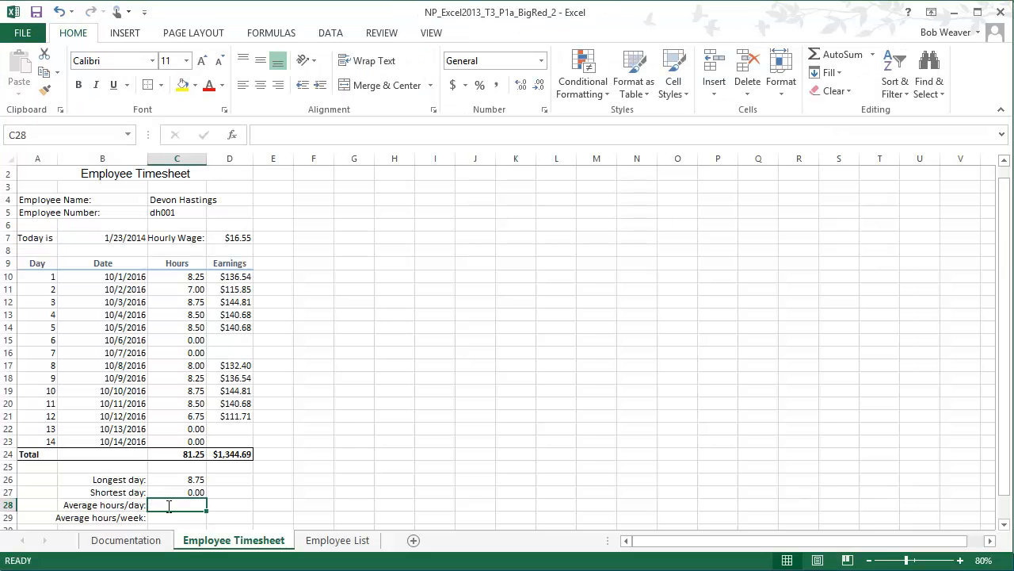
text(=average)
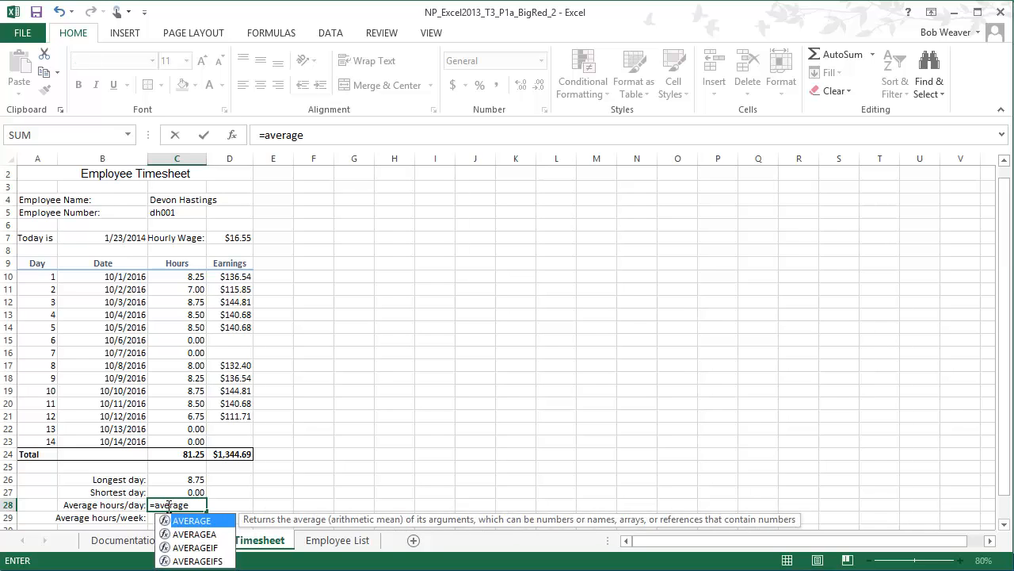
text(()
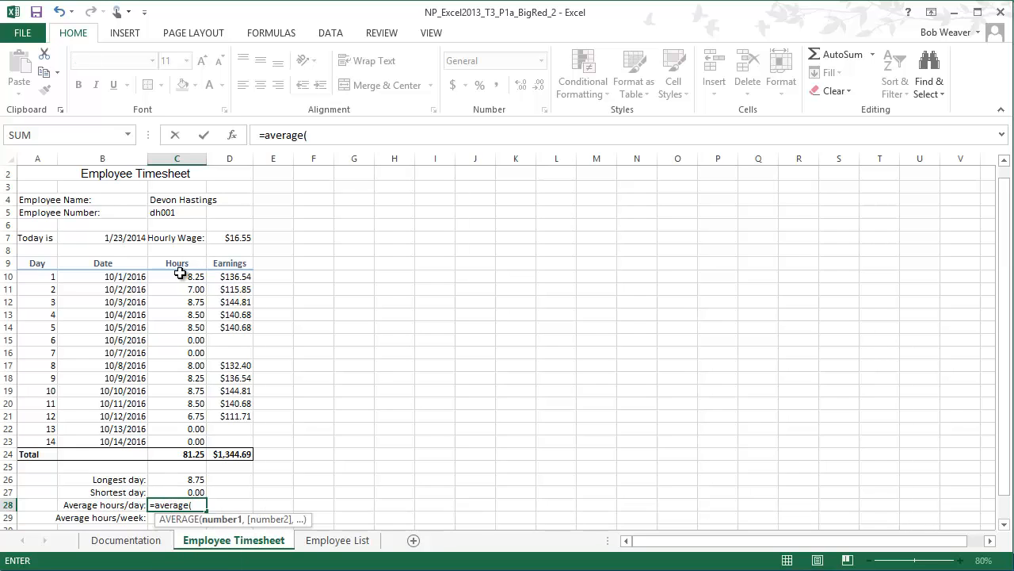
drag(183, 274, 173, 438)
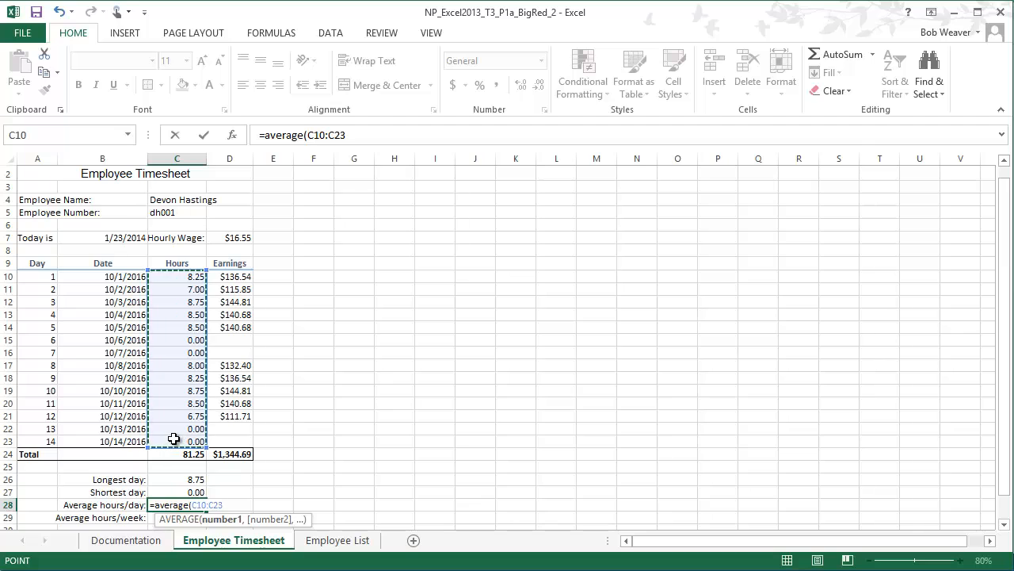
key(Return)
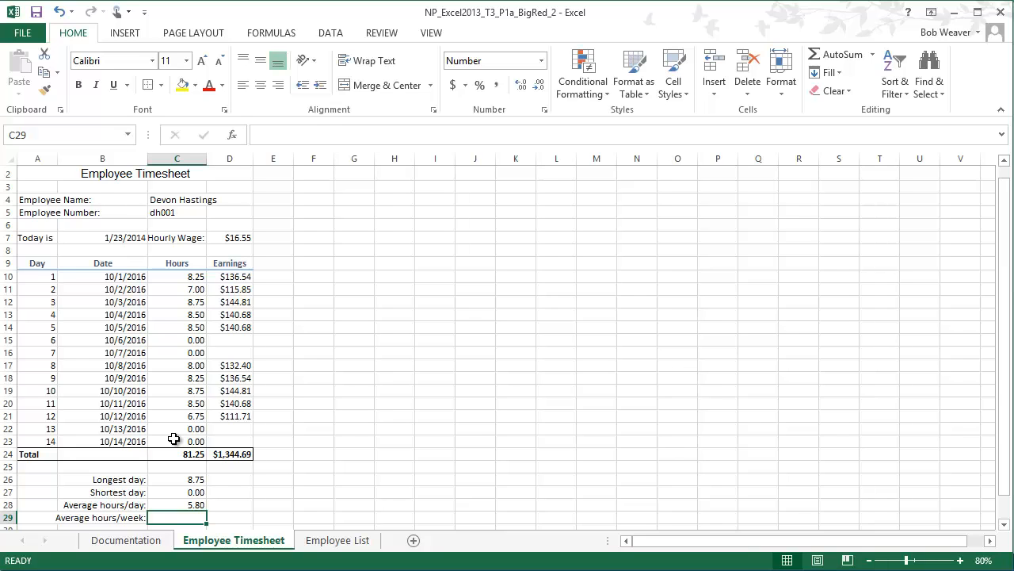
Highlight project step 19 in Word and, following it, calculate the average hours per week in Excel cell C29 with =C28*7.
key(alt+Tab)
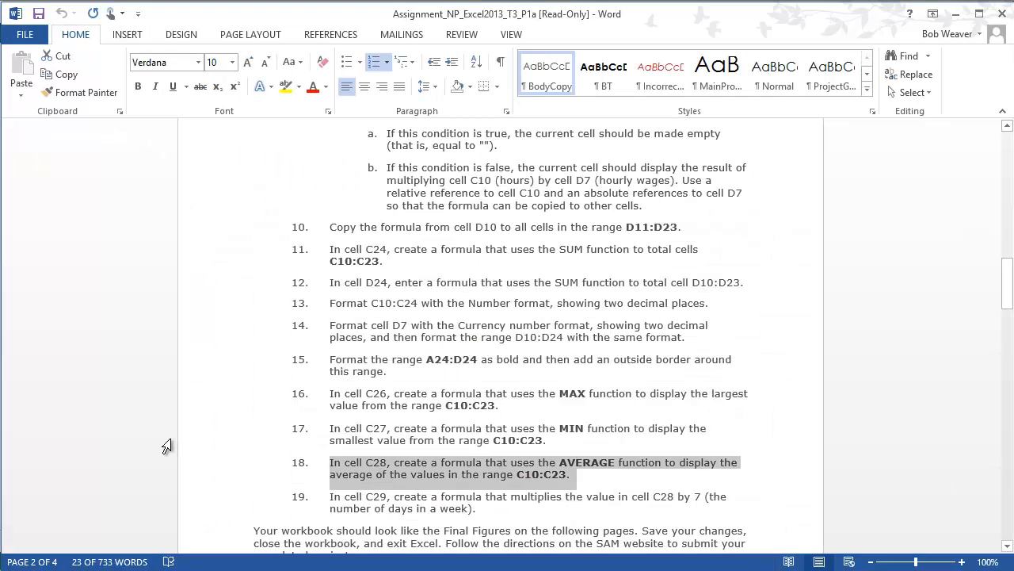
drag(334, 497, 475, 508)
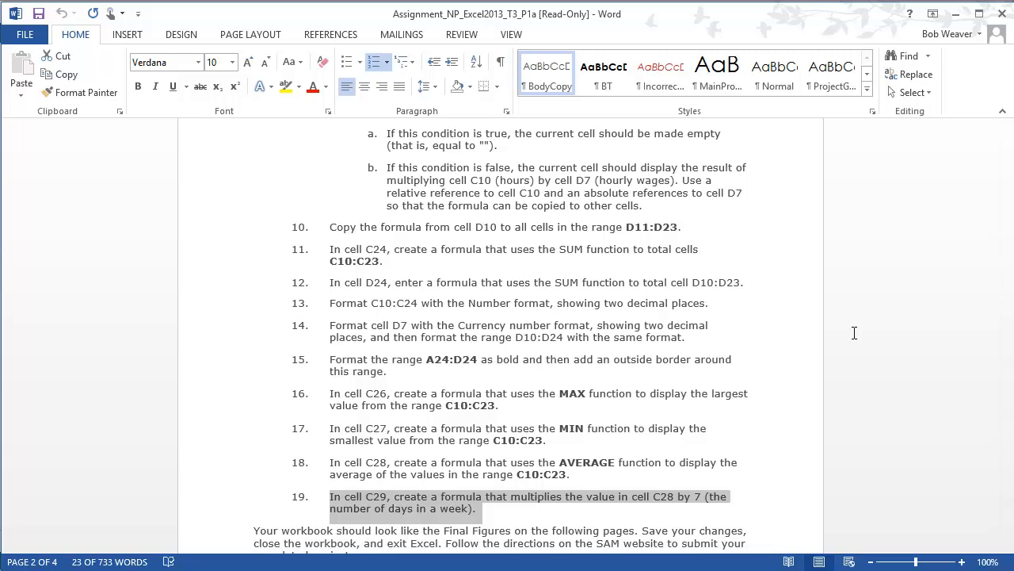
key(alt+Tab)
click(180, 505)
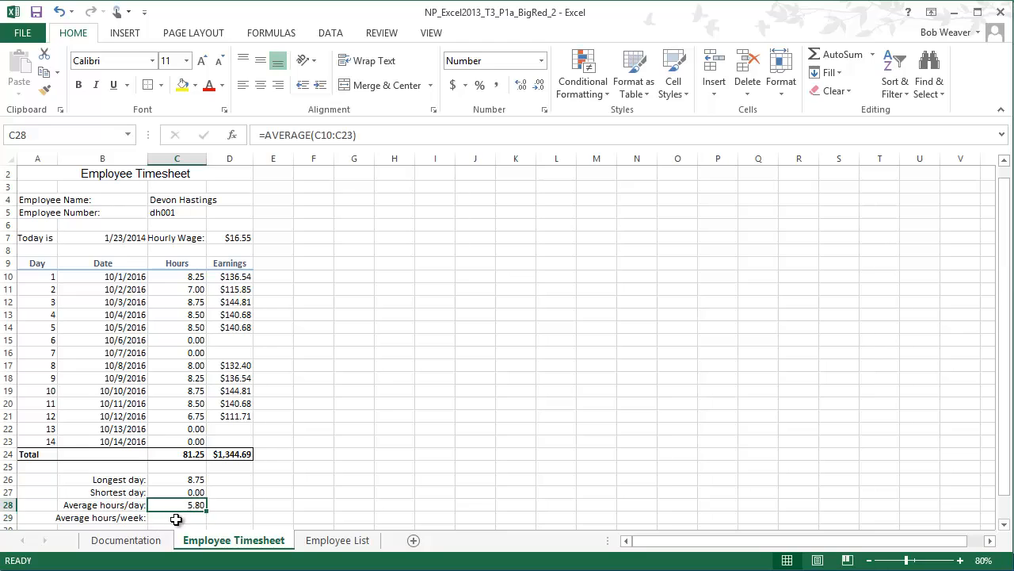
click(176, 519)
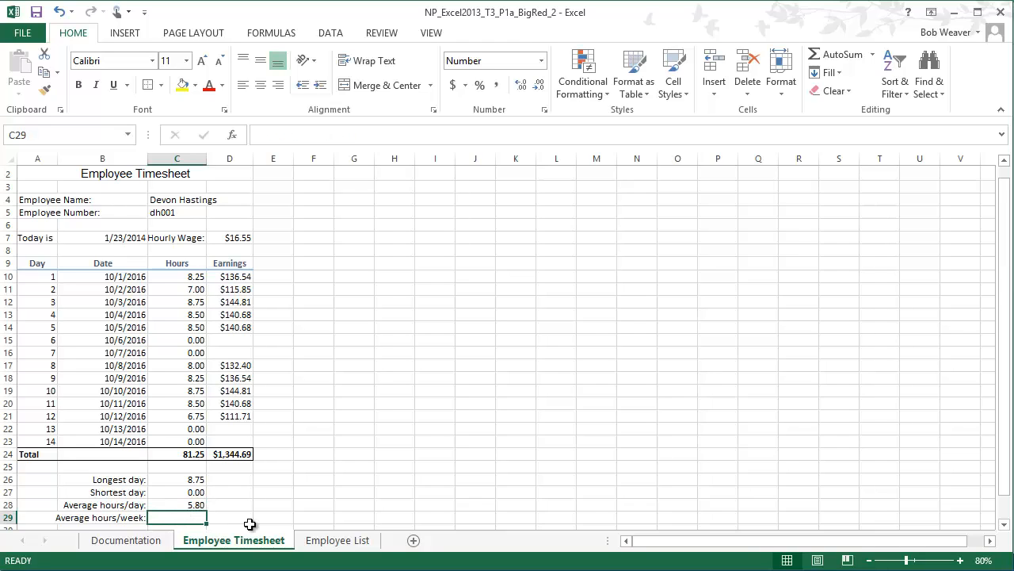
text(=)
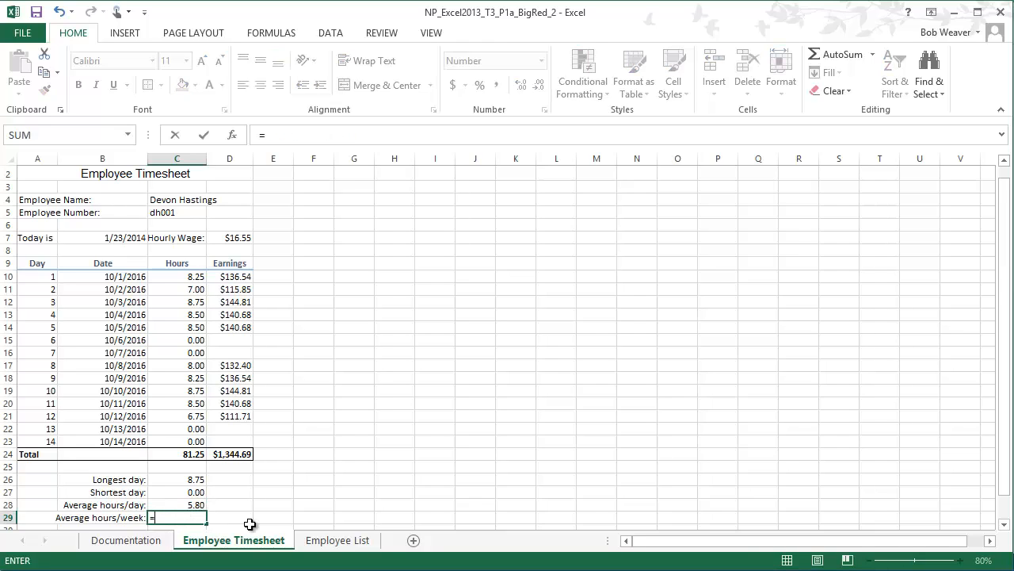
click(188, 507)
text(*)
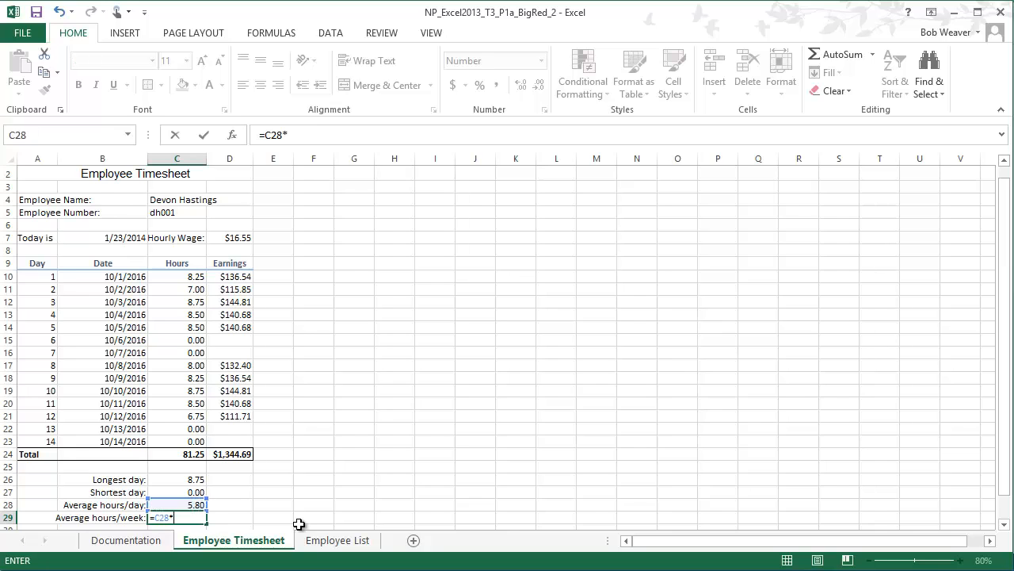
text(7)
key(Return)
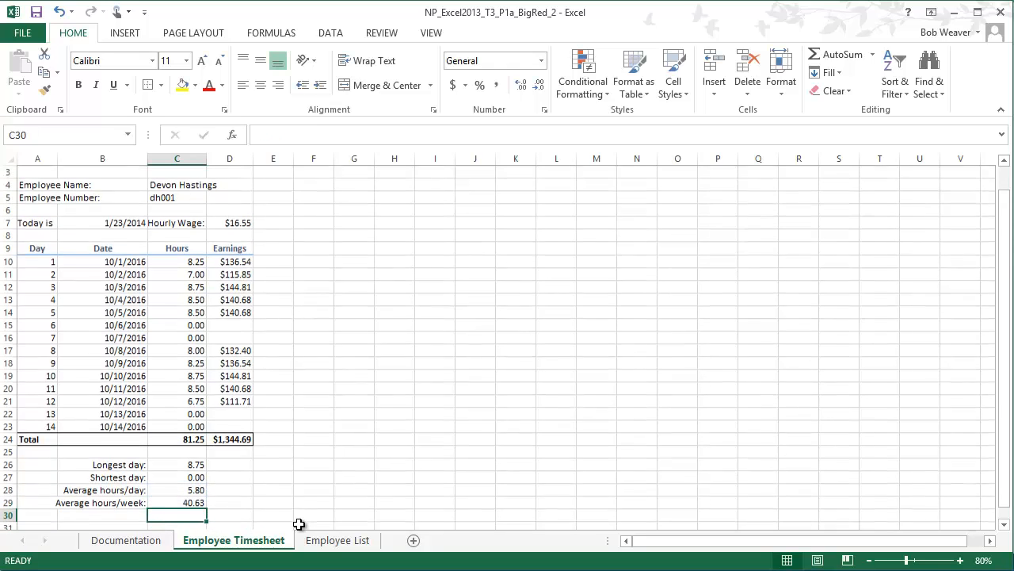
click(188, 502)
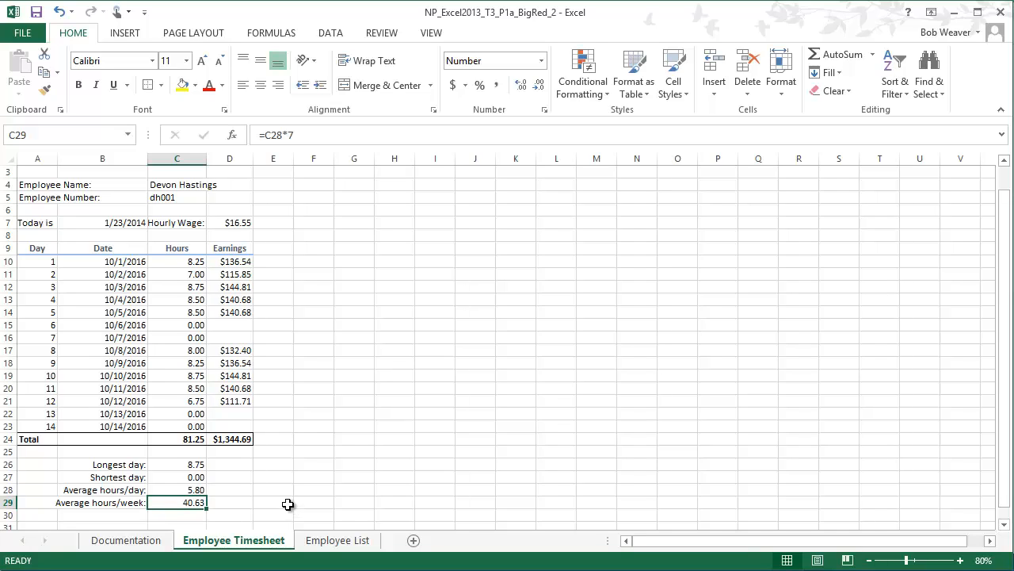
Compare the Employee Timesheet worksheet in Excel with its final figure in the Word instructions.
key(alt+Tab)
scroll(245, 479, down, 2)
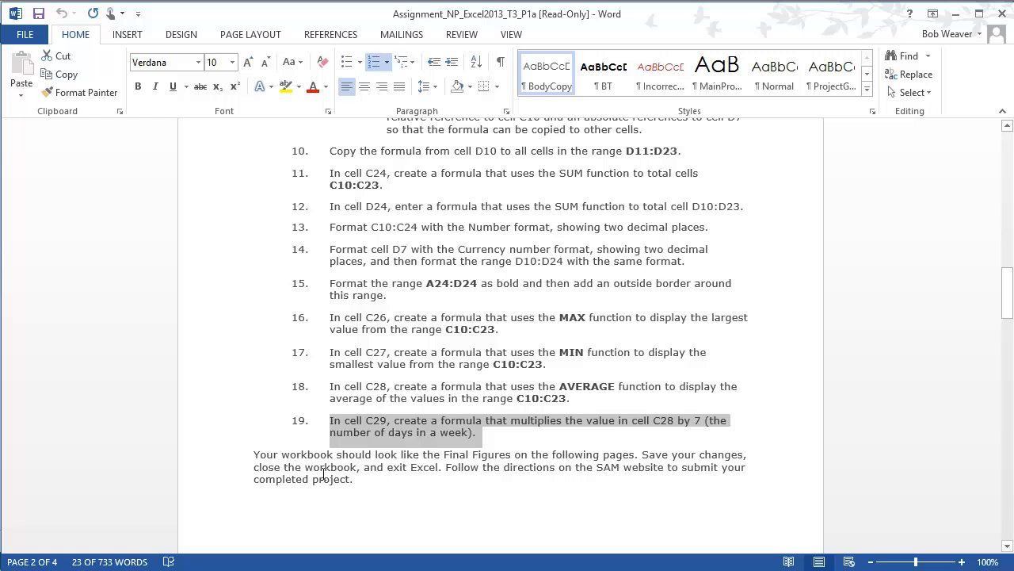
scroll(472, 480, down, 15)
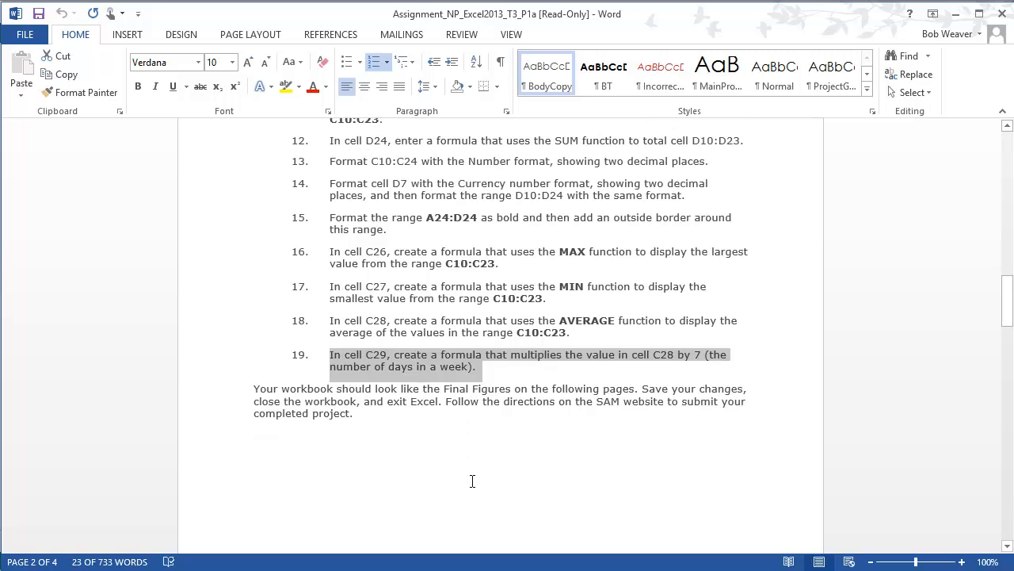
scroll(472, 474, down, 2)
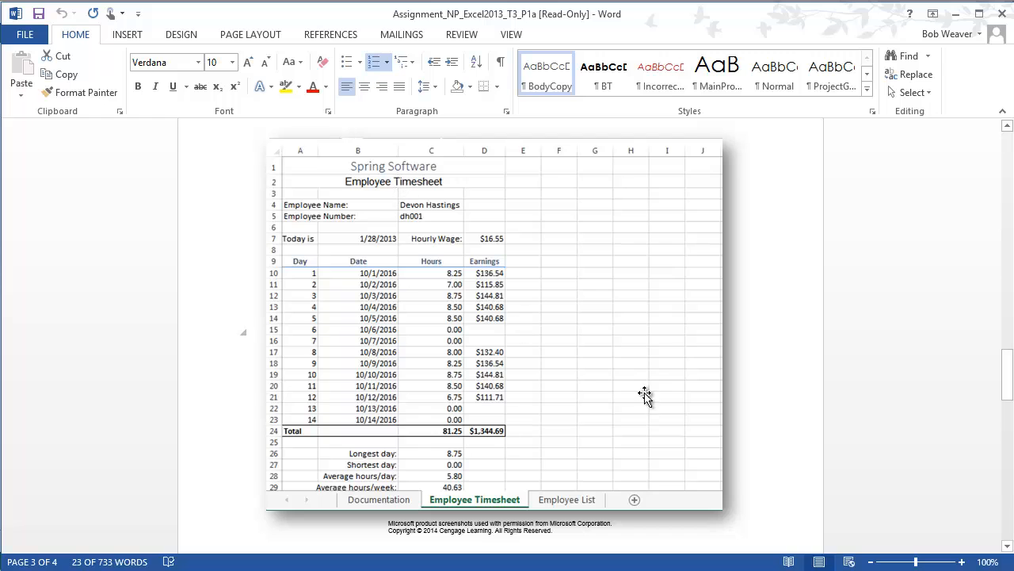
key(alt+Tab)
scroll(392, 366, up, 1)
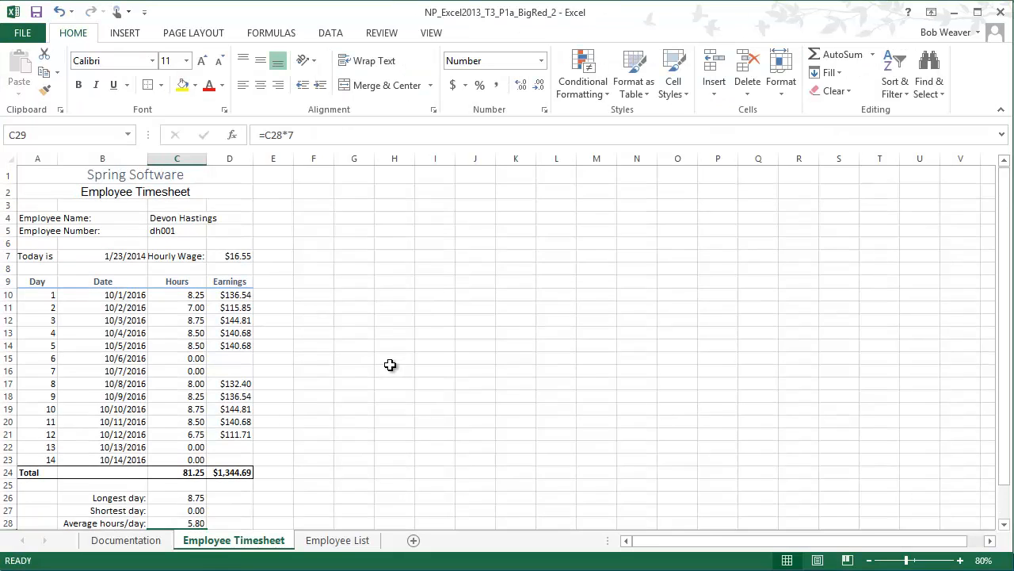
key(alt+Tab)
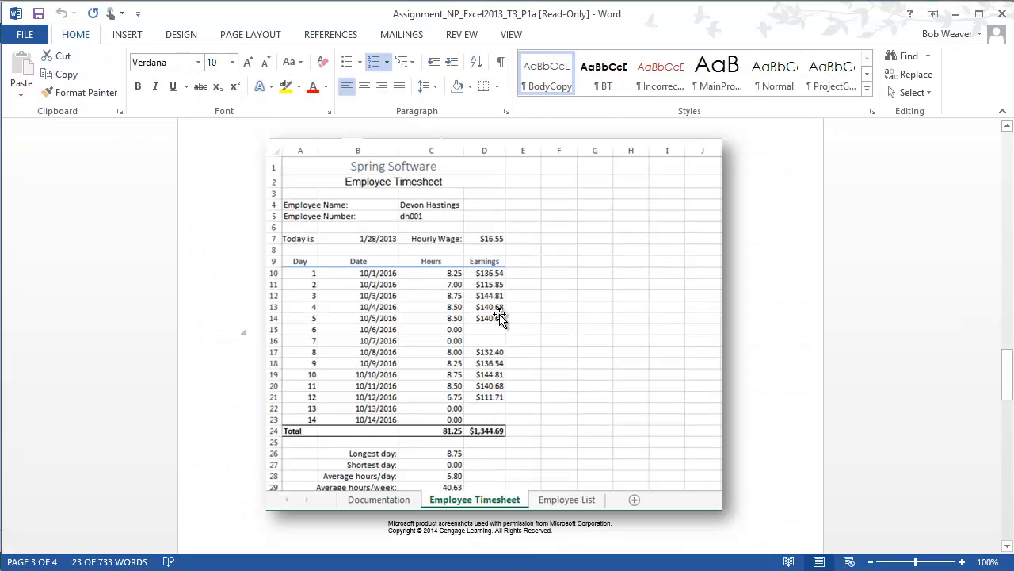
key(alt+Tab)
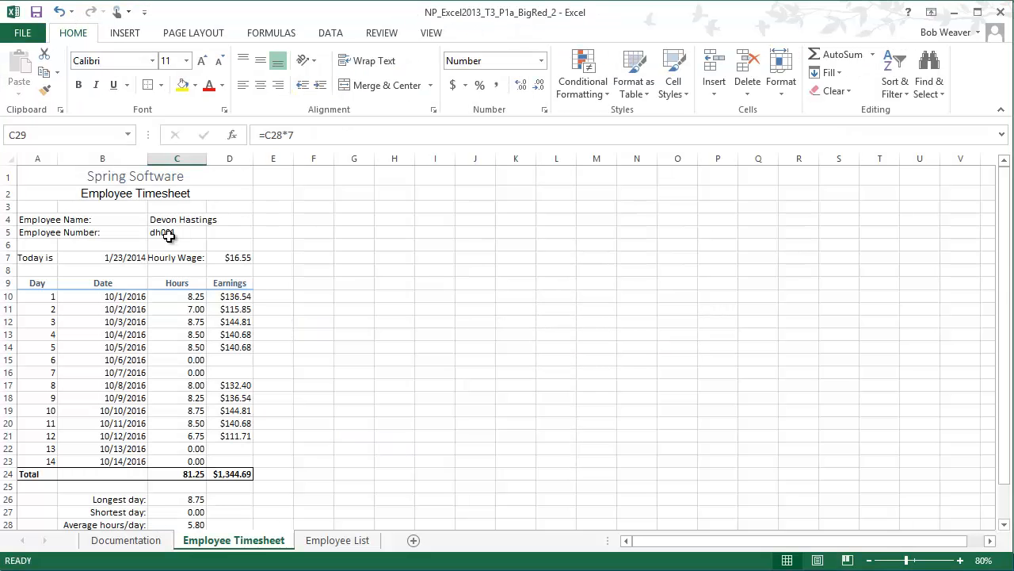
scroll(285, 410, down, 2)
key(alt+Tab)
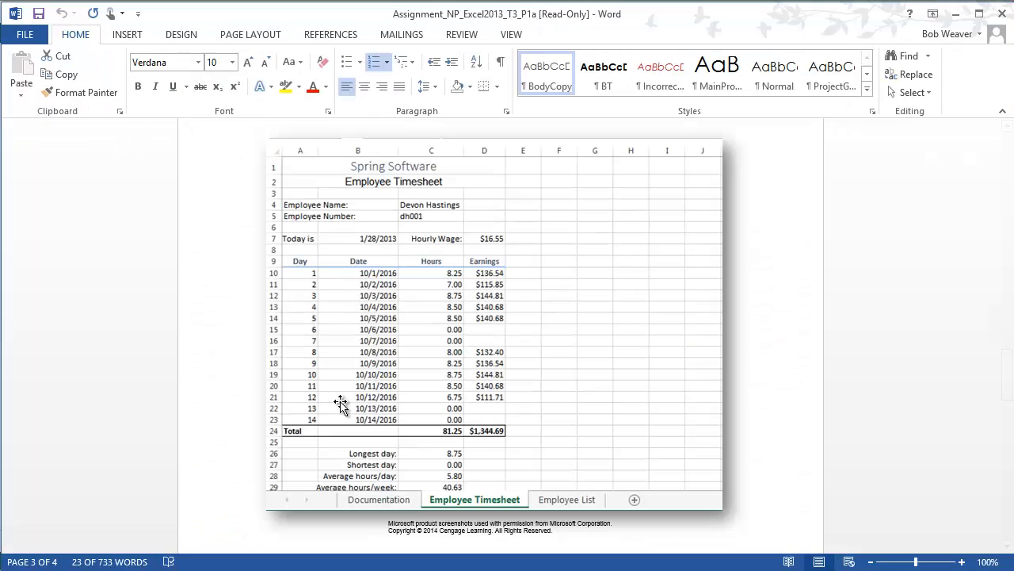
Compare the Employee List worksheet in Excel with Final Figure 2 in the Word instructions.
scroll(460, 448, down, 6)
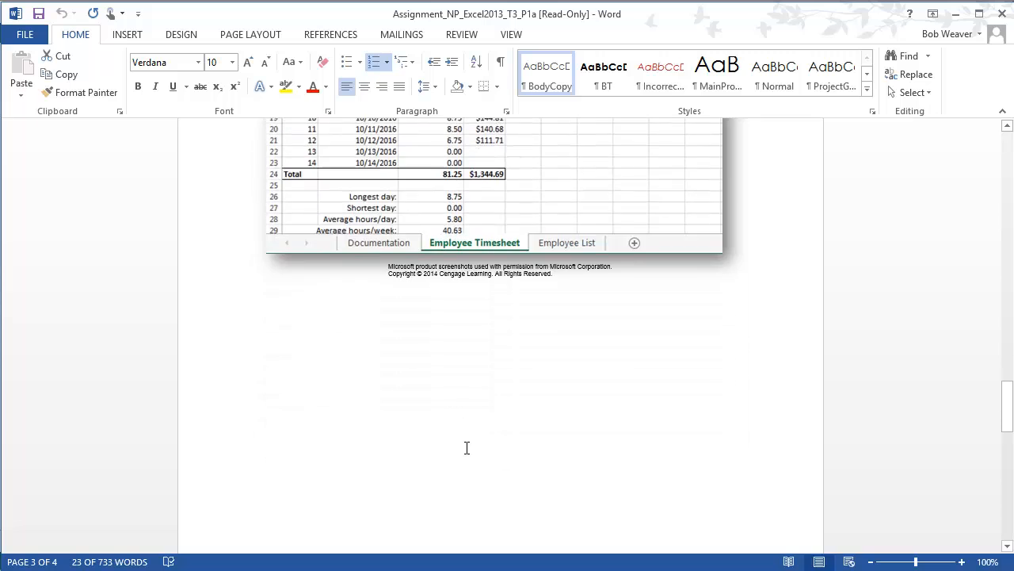
scroll(465, 448, down, 8)
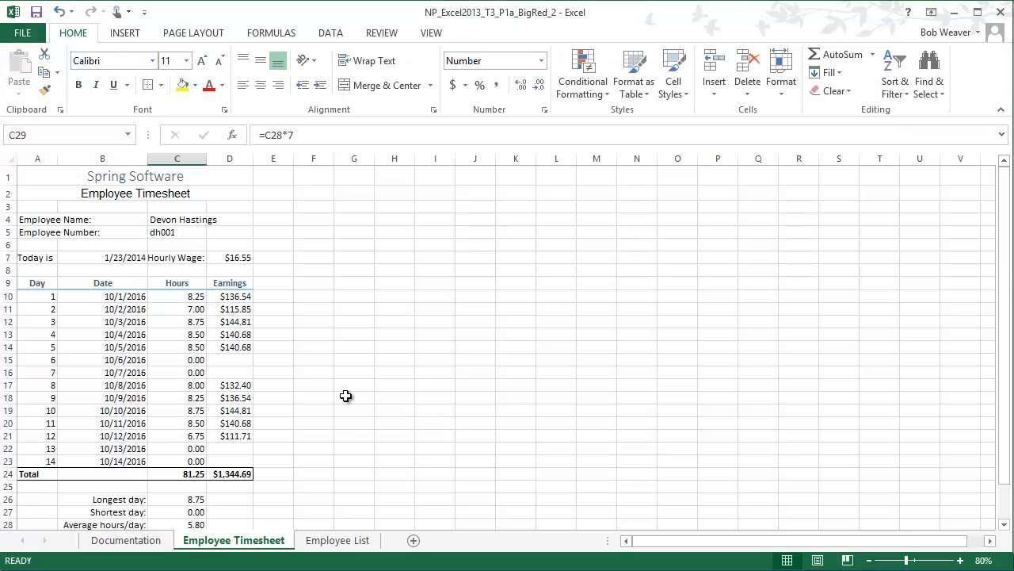
key(alt+Tab)
click(353, 539)
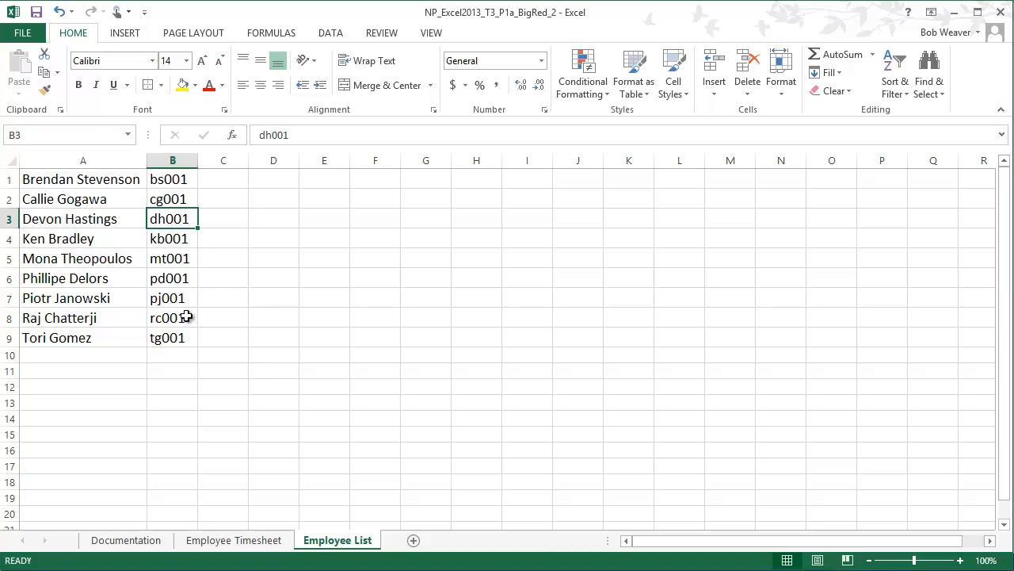
click(485, 352)
click(274, 353)
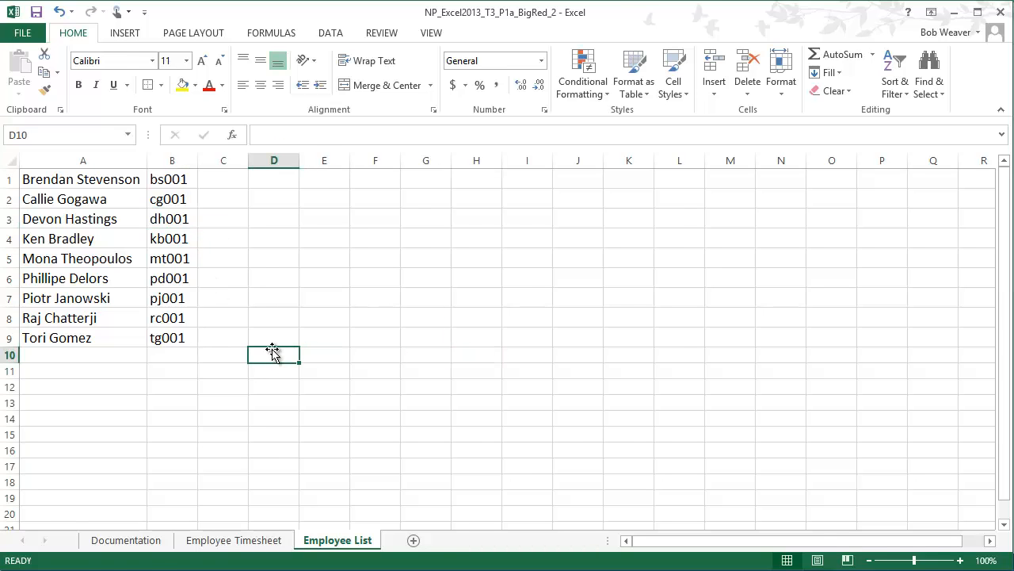
key(alt+Tab)
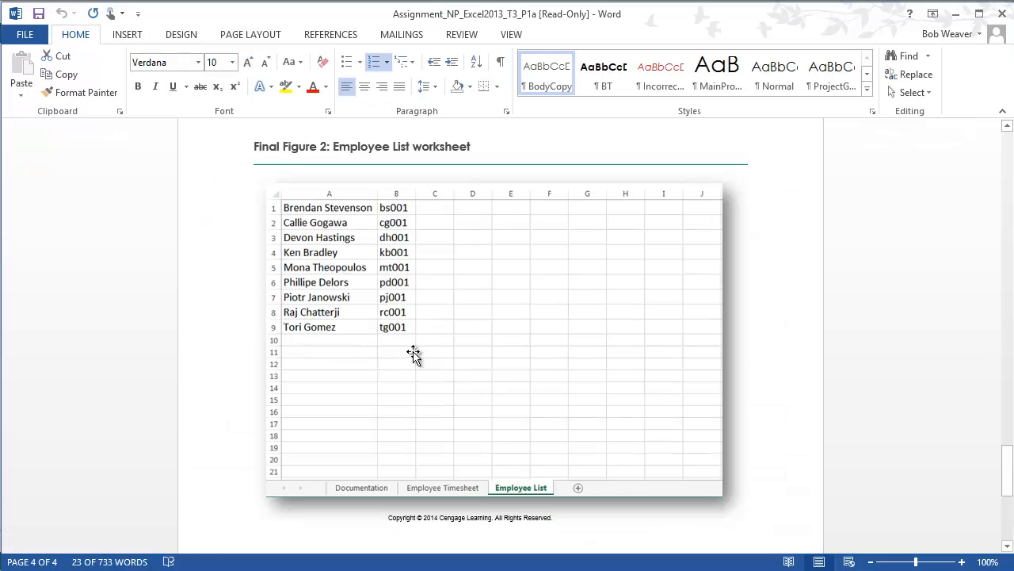
key(alt+Tab)
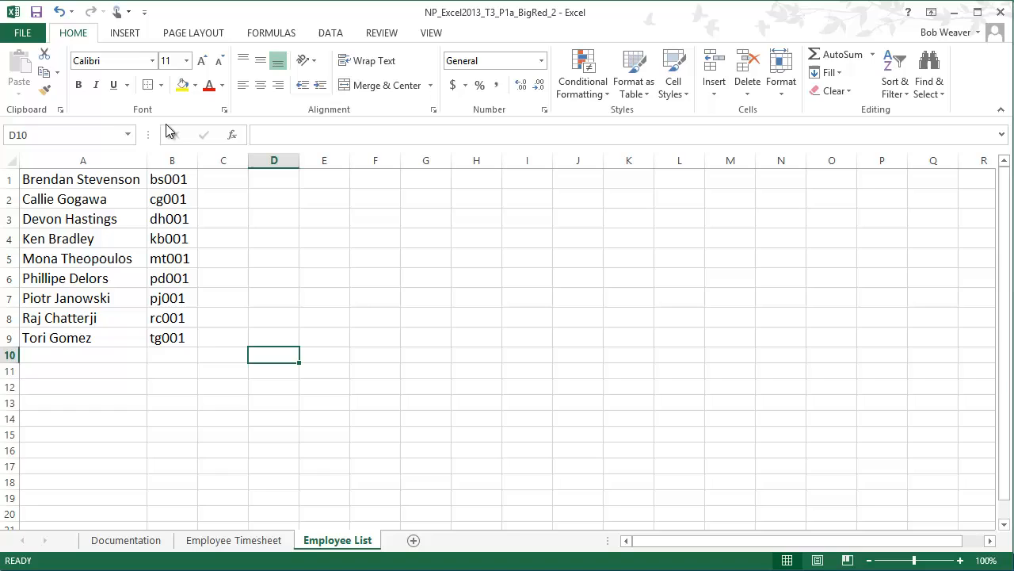
Save the completed workbook, then close both Excel and the Word instructions.
click(36, 18)
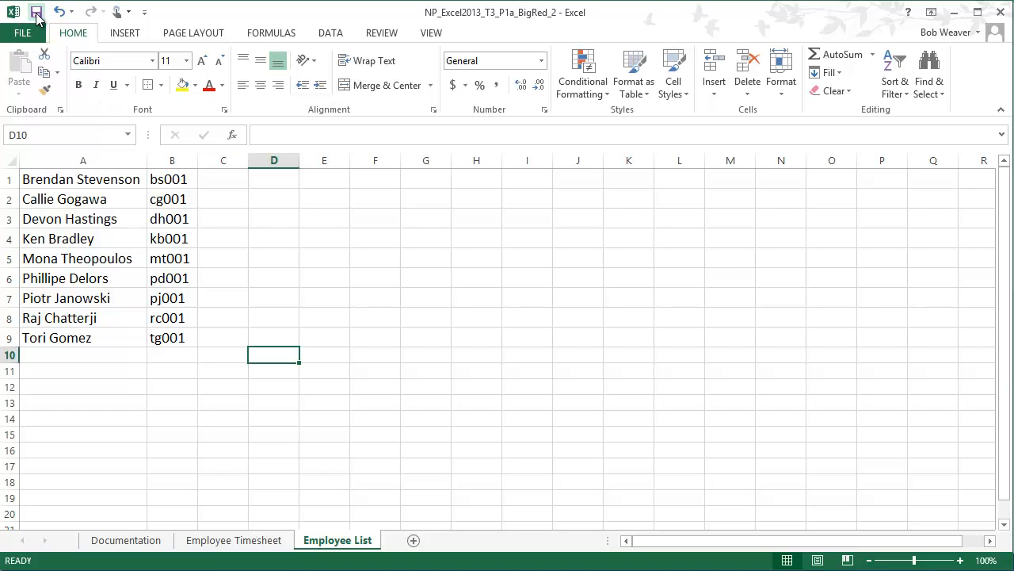
click(1000, 14)
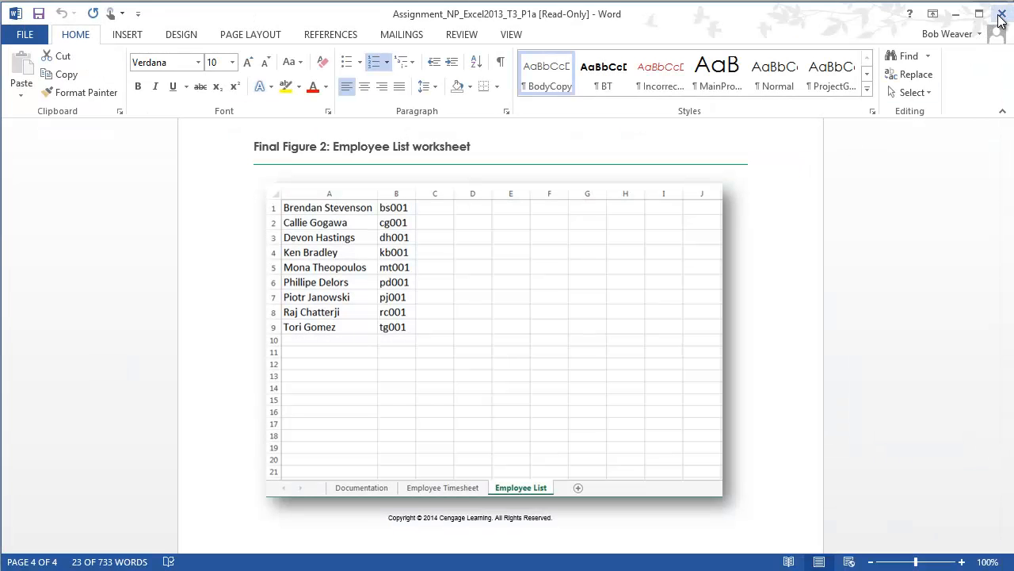
click(1001, 14)
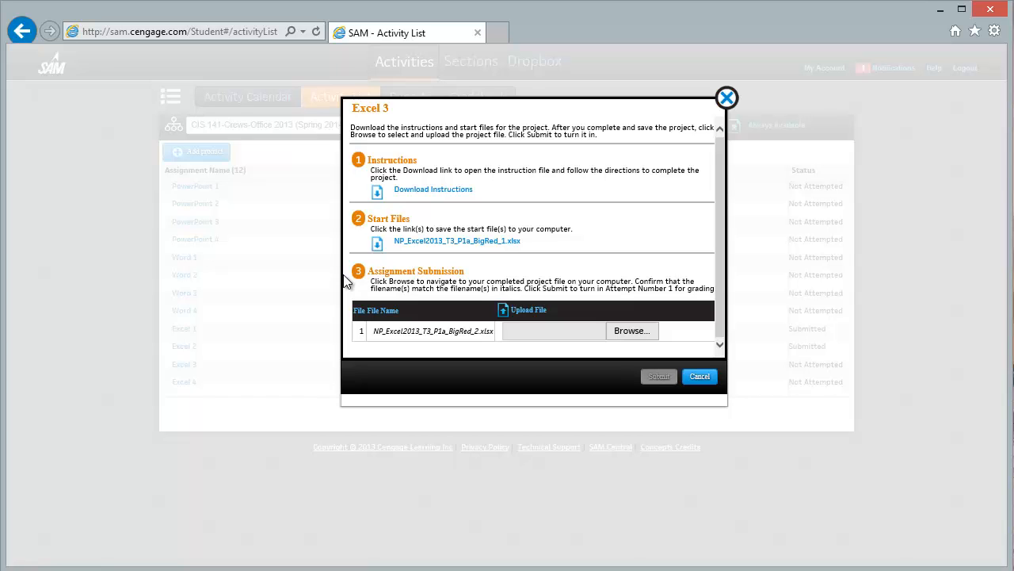
In the browser, upload NP_Excel2013_T3_P1a_BigRed_2 from the Desktop, submit it for the Excel 3 assignment in SAM, and close the submission dialog.
click(626, 330)
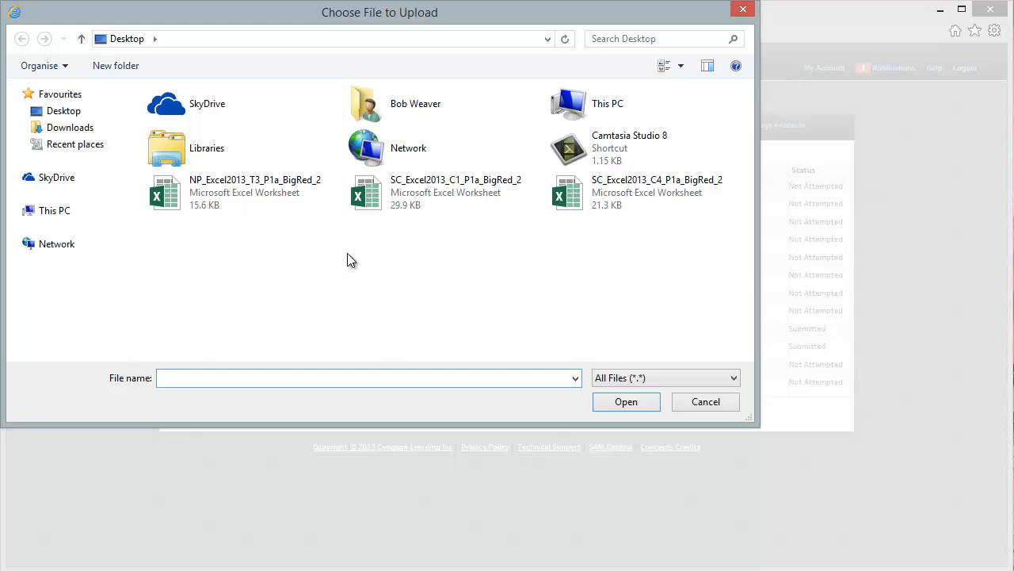
drag(599, 16, 714, 137)
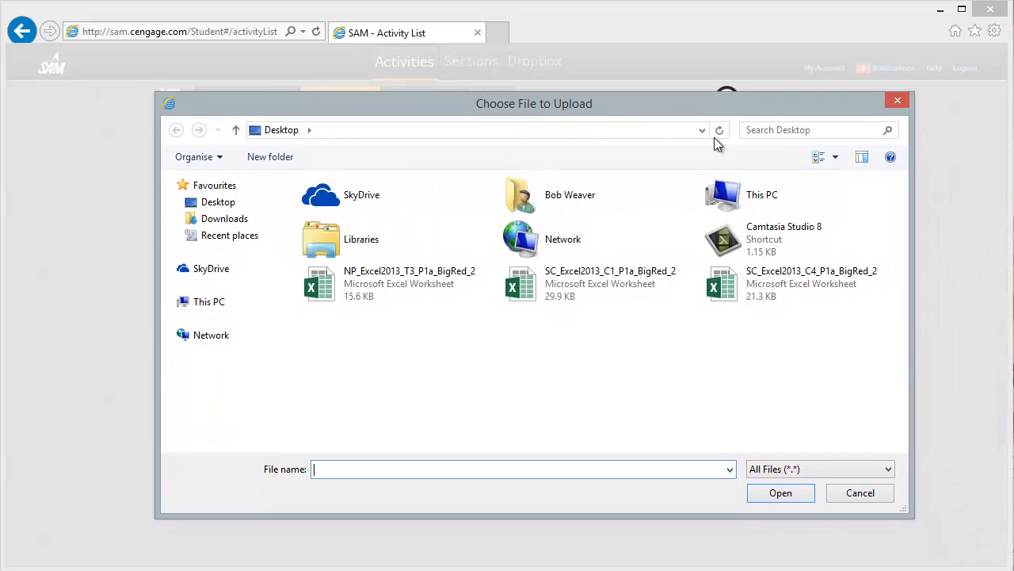
double_click(362, 286)
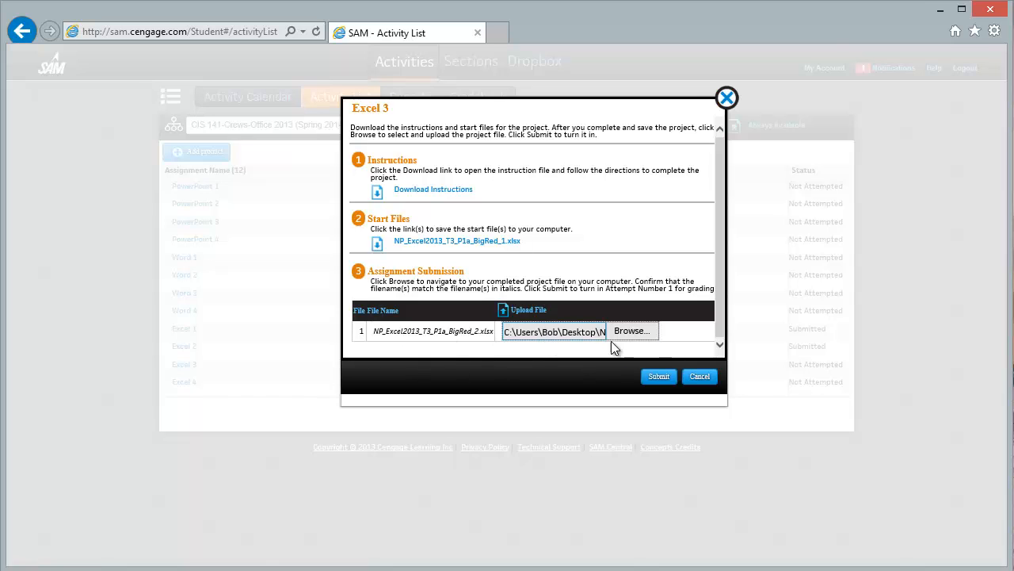
click(657, 377)
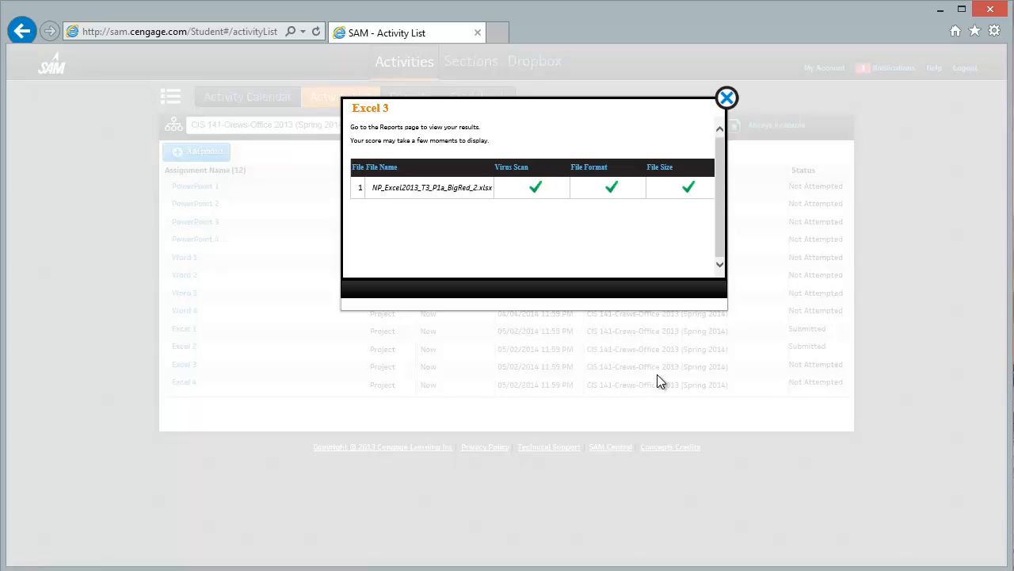
click(727, 99)
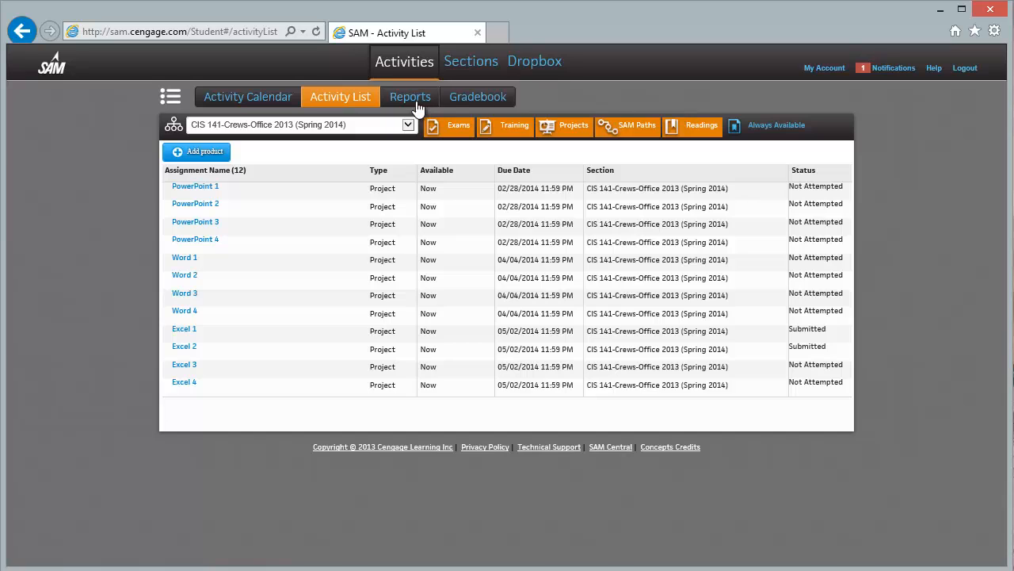
Open the Excel 3 report NP_Excel2013_T3_P1a_BigRed_Report_1.xlsx from the SAM reports in Excel and review the score and the grading of each project step.
click(413, 102)
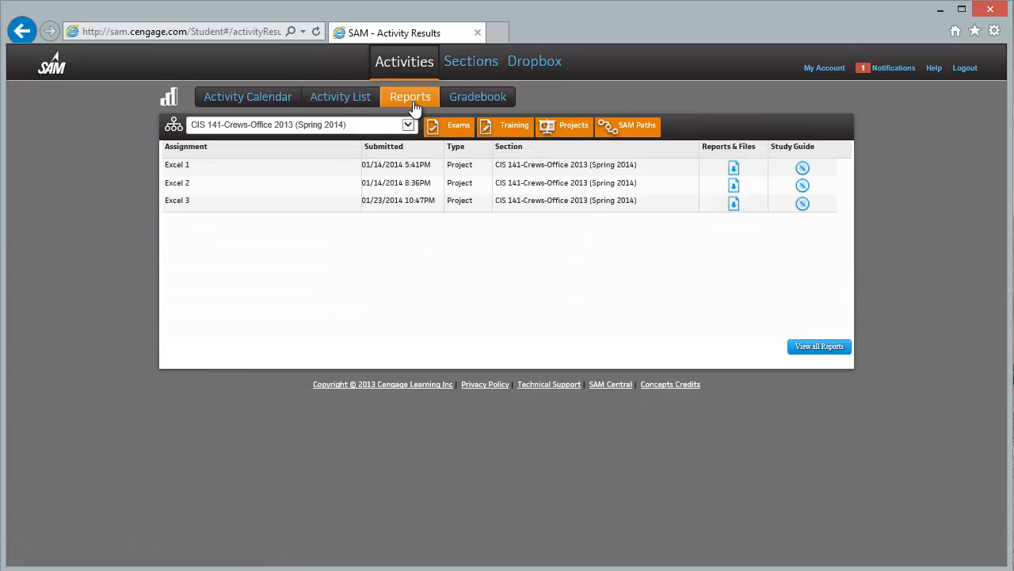
click(736, 208)
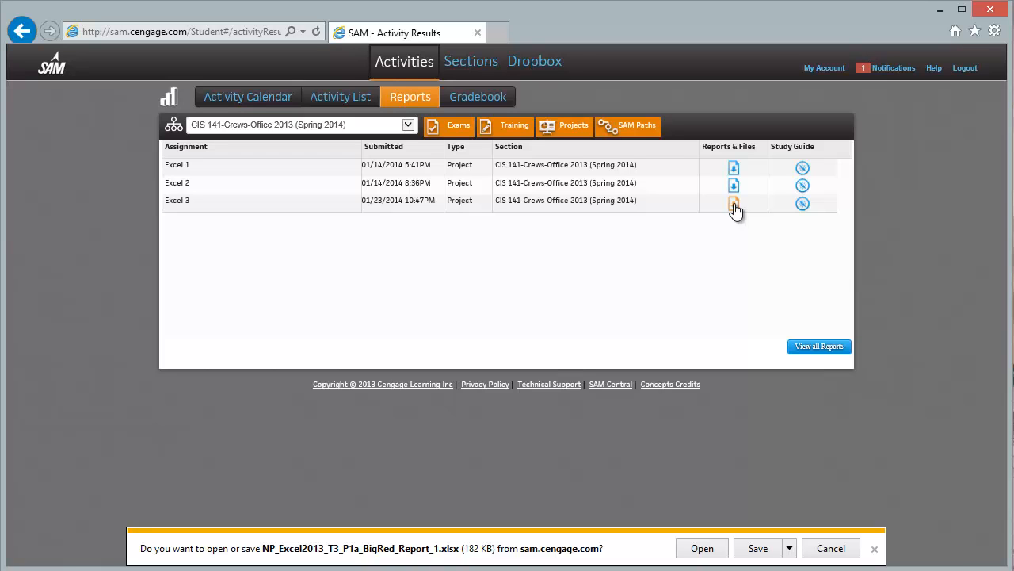
click(702, 548)
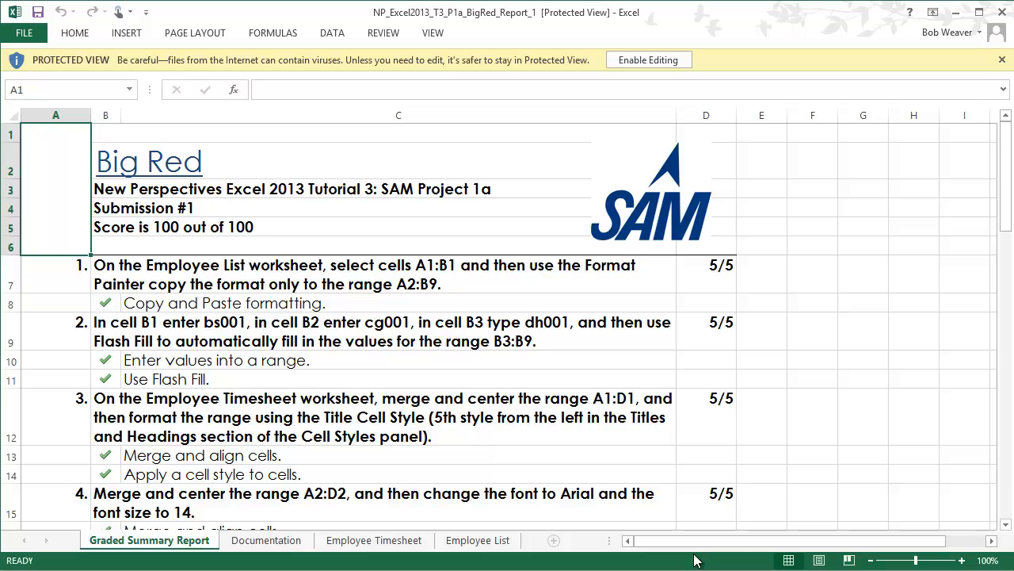
click(132, 228)
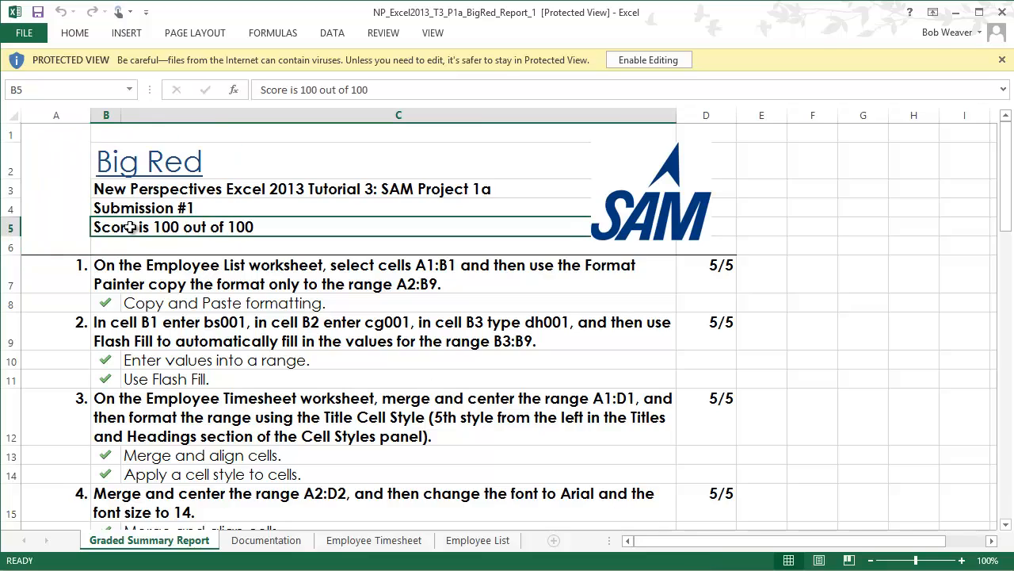
scroll(191, 380, down, 9)
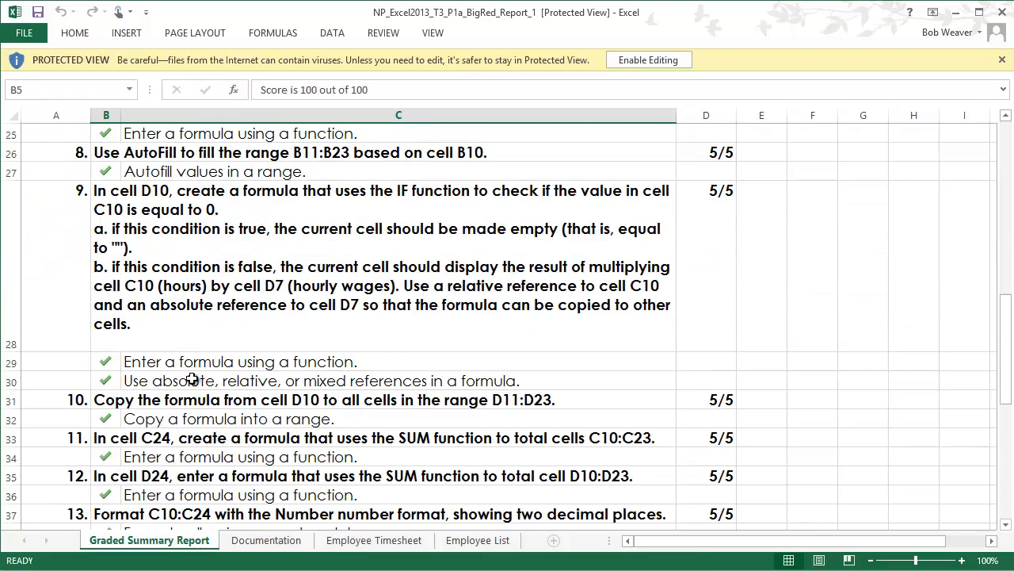
scroll(197, 410, down, 5)
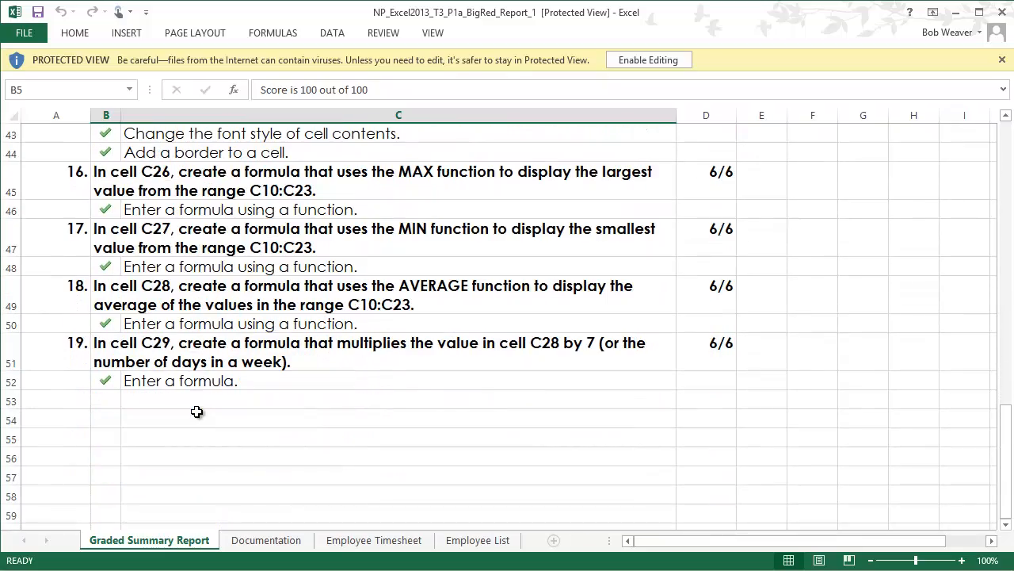
scroll(197, 410, up, 14)
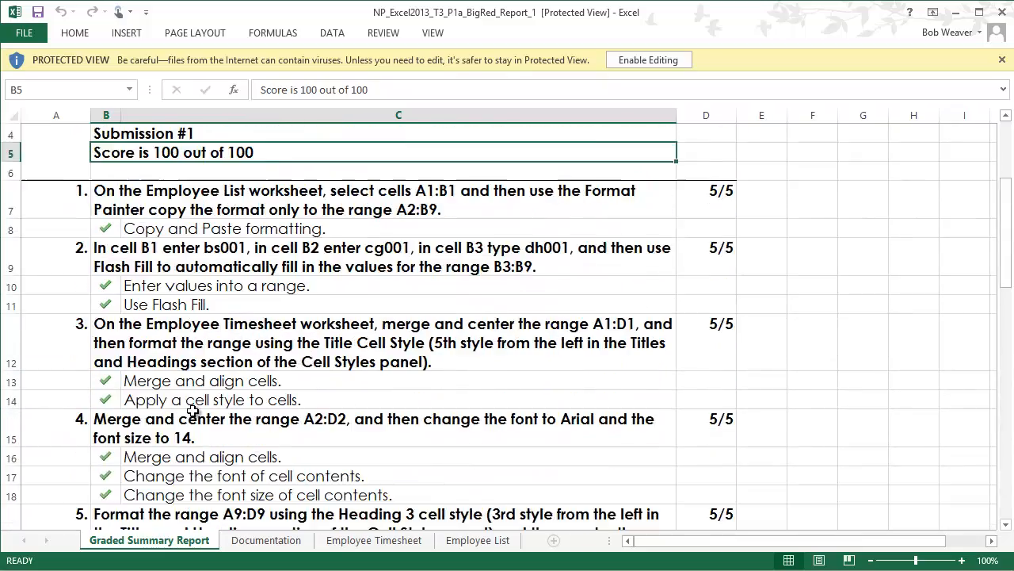